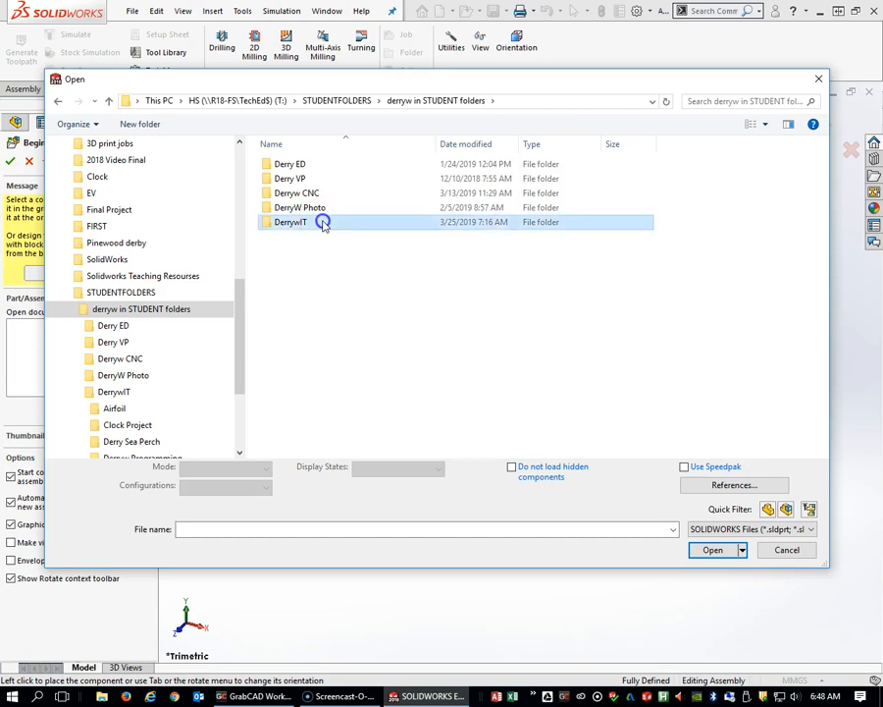
- Browse to the Sea Perch project folder and enlarge the file dialog to review its part files
{"action": "left_click", "coordinate": [316, 195]}
{"action": "double_click", "coordinate": [316, 195]}
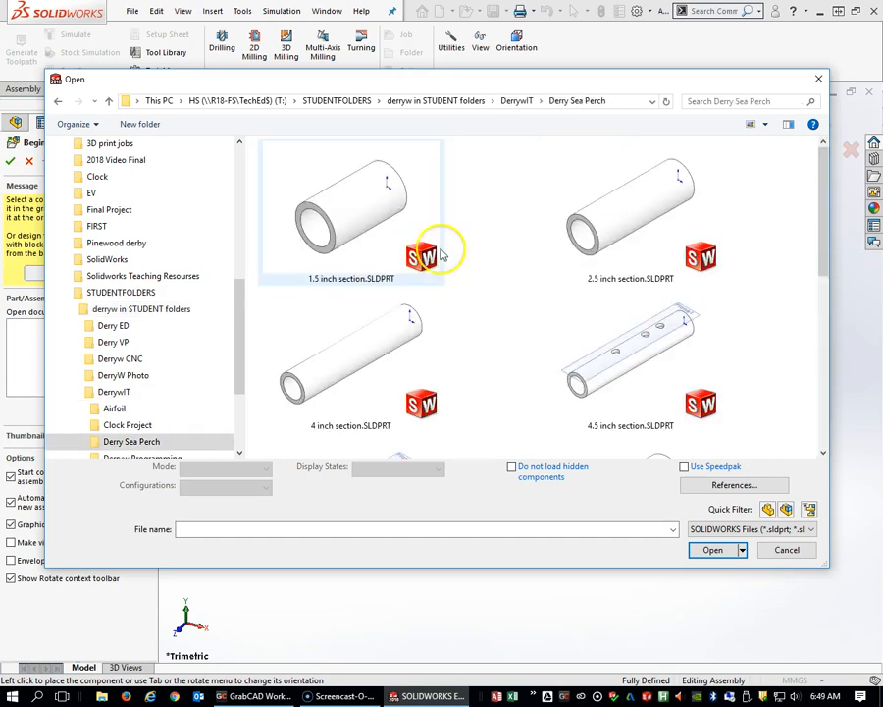
{"action": "scroll", "coordinate": [502, 256], "scroll_direction": "down", "scroll_amount": 5}
{"action": "scroll", "coordinate": [520, 337], "scroll_direction": "up", "scroll_amount": 5}
{"action": "scroll", "coordinate": [700, 404], "scroll_direction": "down", "scroll_amount": 5}
{"action": "scroll", "coordinate": [503, 351], "scroll_direction": "up", "scroll_amount": 5}
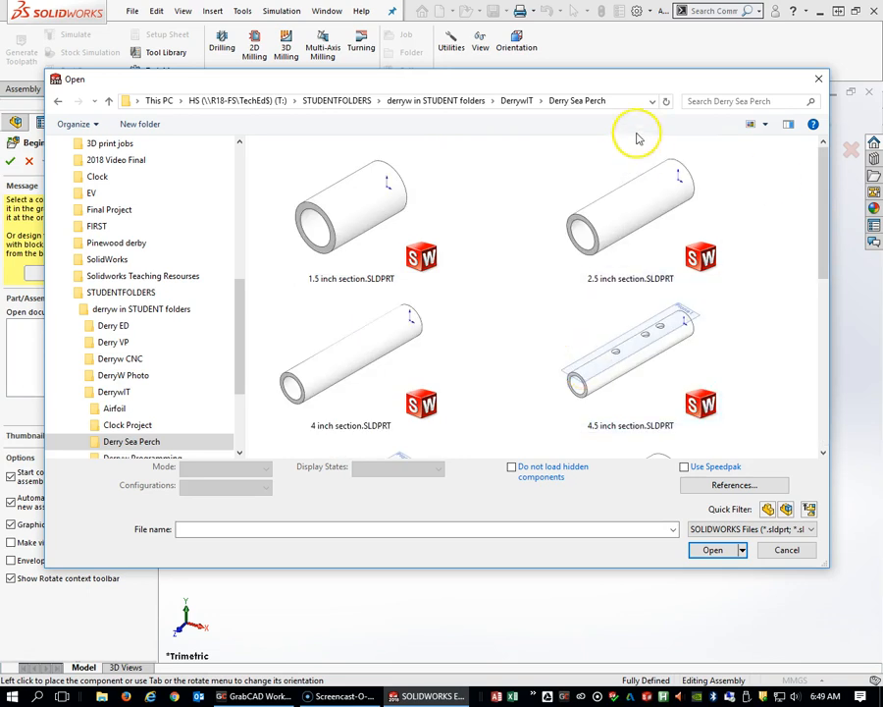
{"action": "left_click_drag", "start_coordinate": [653, 84], "coordinate": [658, 50]}
{"action": "left_click_drag", "start_coordinate": [753, 538], "coordinate": [753, 684]}
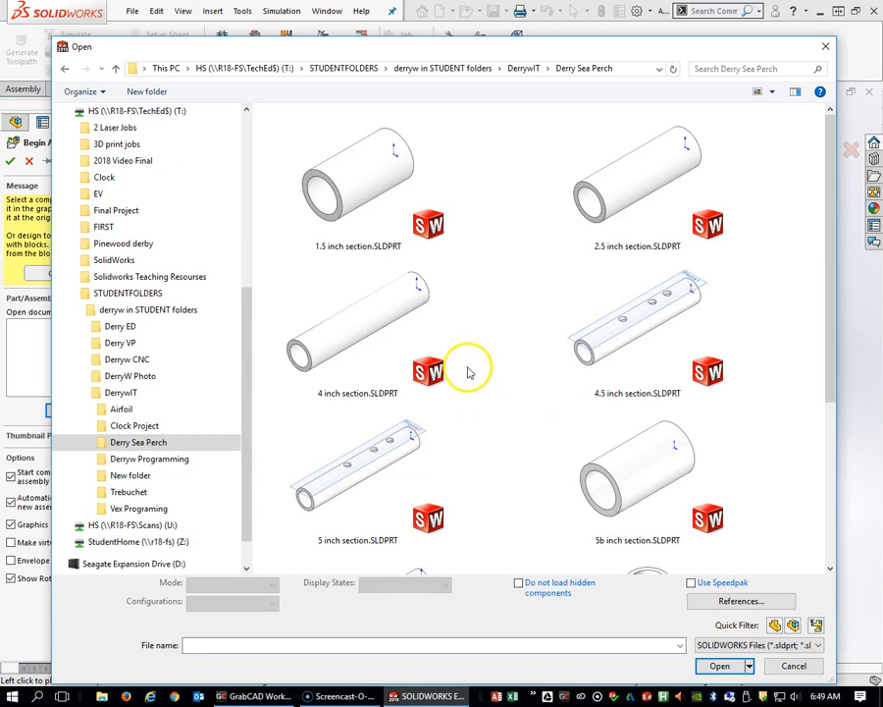
{"action": "scroll", "coordinate": [490, 392], "scroll_direction": "down", "scroll_amount": 3}
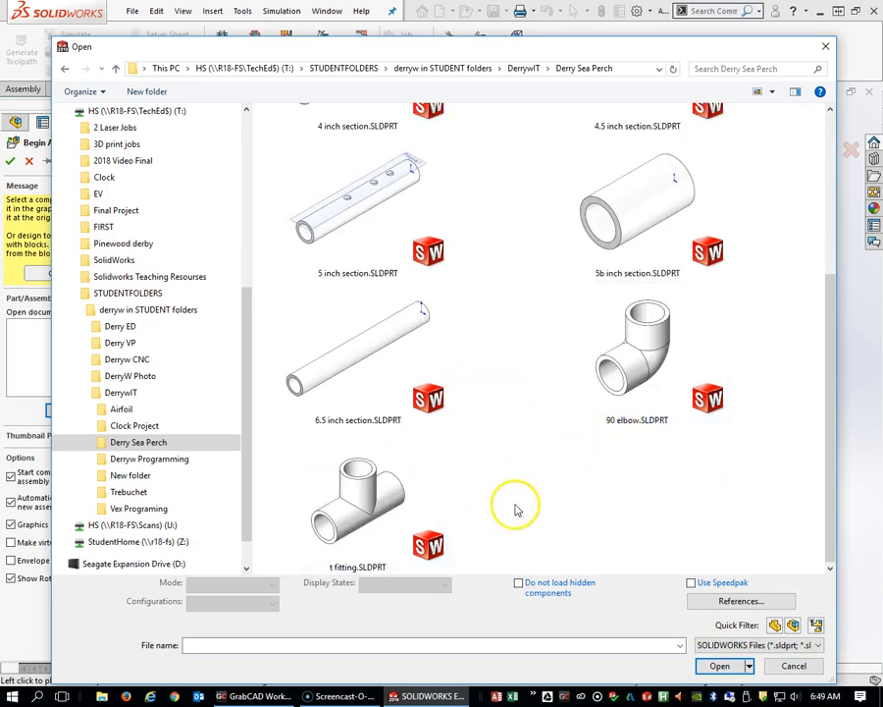
- Insert t fitting.SLDPRT as the first component, located at the assembly origin
{"action": "double_click", "coordinate": [348, 512]}
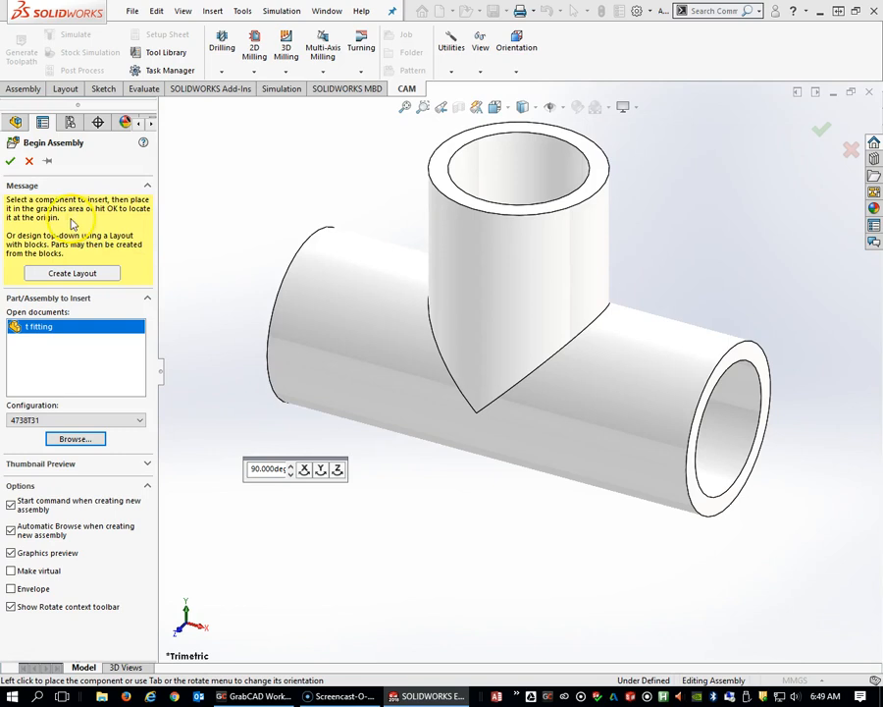
{"action": "left_click", "coordinate": [10, 162]}
{"action": "scroll", "coordinate": [478, 385], "scroll_direction": "up", "scroll_amount": 5}
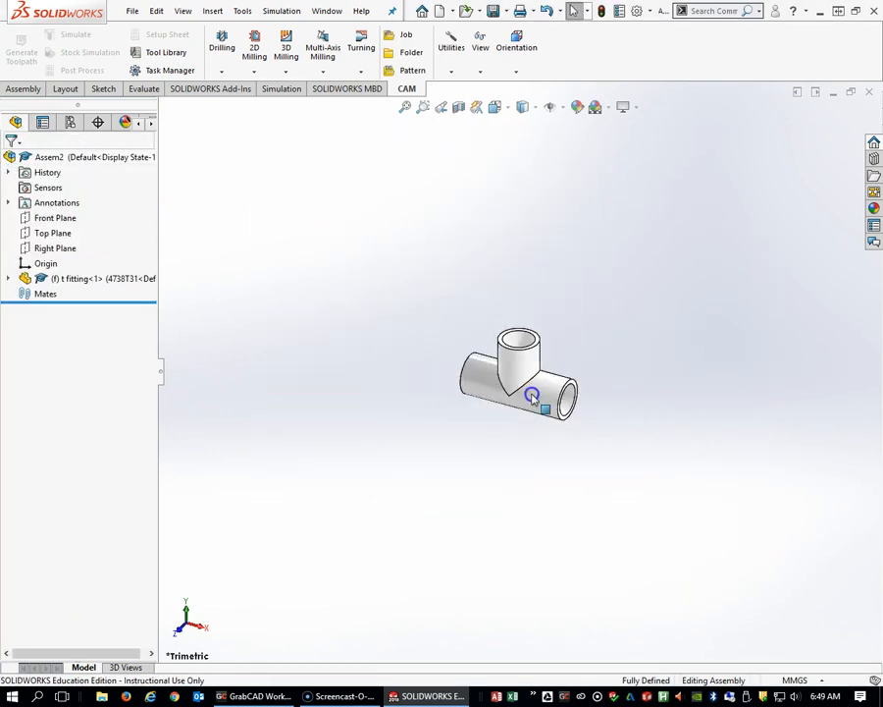
{"action": "scroll", "coordinate": [539, 393], "scroll_direction": "down", "scroll_amount": 3}
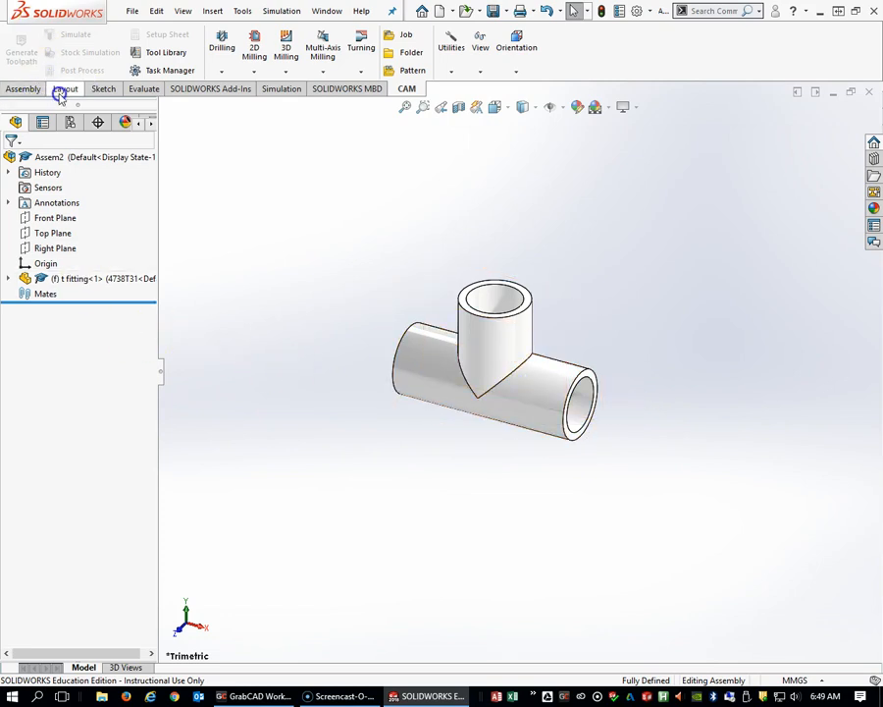
- Insert 90 elbow.SLDPRT and place it in open space up and to the right of the t fitting
{"action": "left_click", "coordinate": [21, 89]}
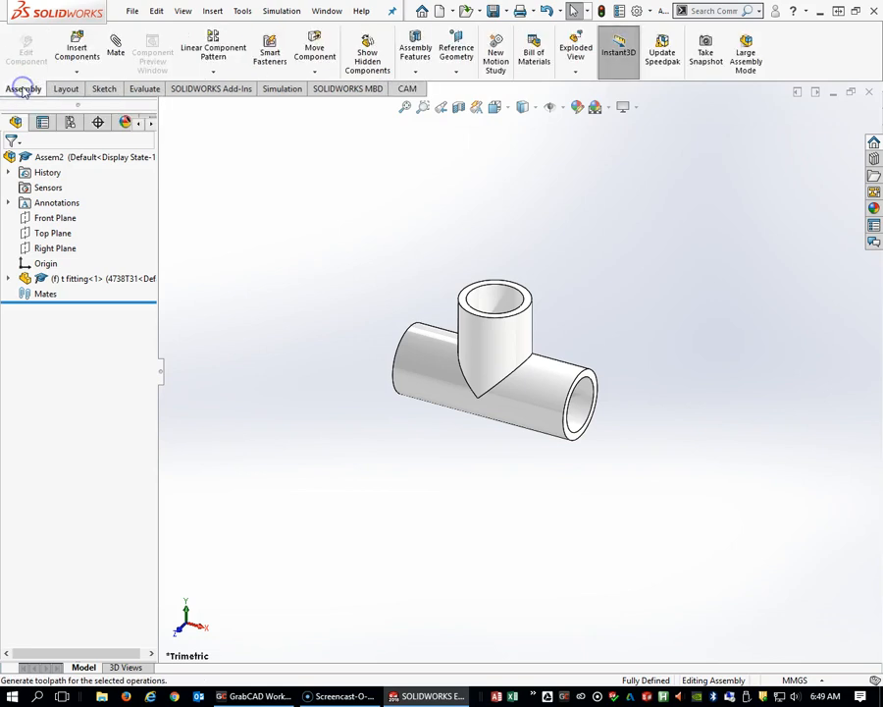
{"action": "left_click", "coordinate": [72, 62]}
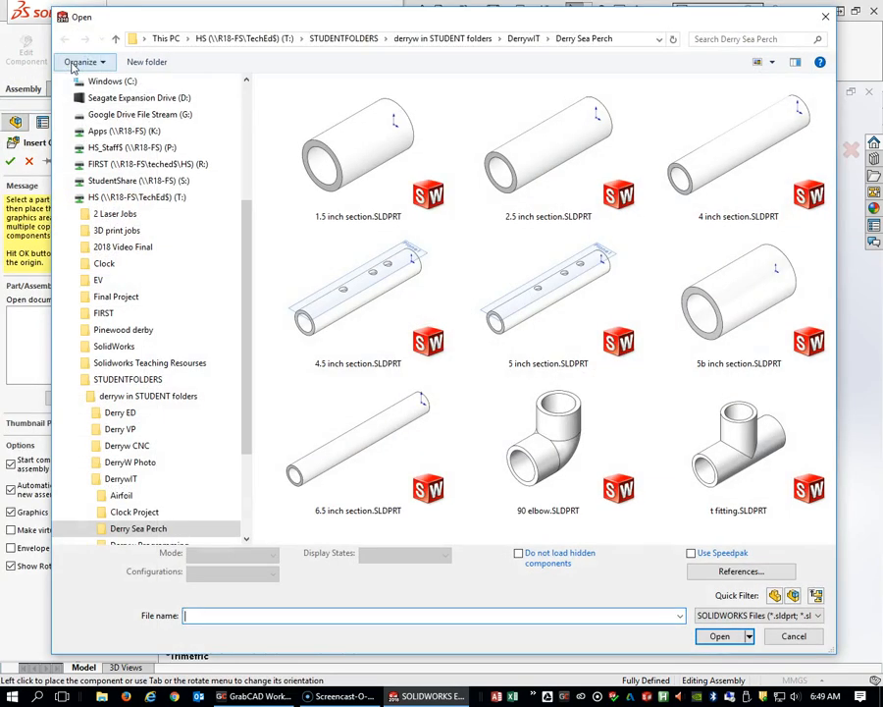
{"action": "left_click", "coordinate": [541, 449]}
{"action": "double_click", "coordinate": [541, 450]}
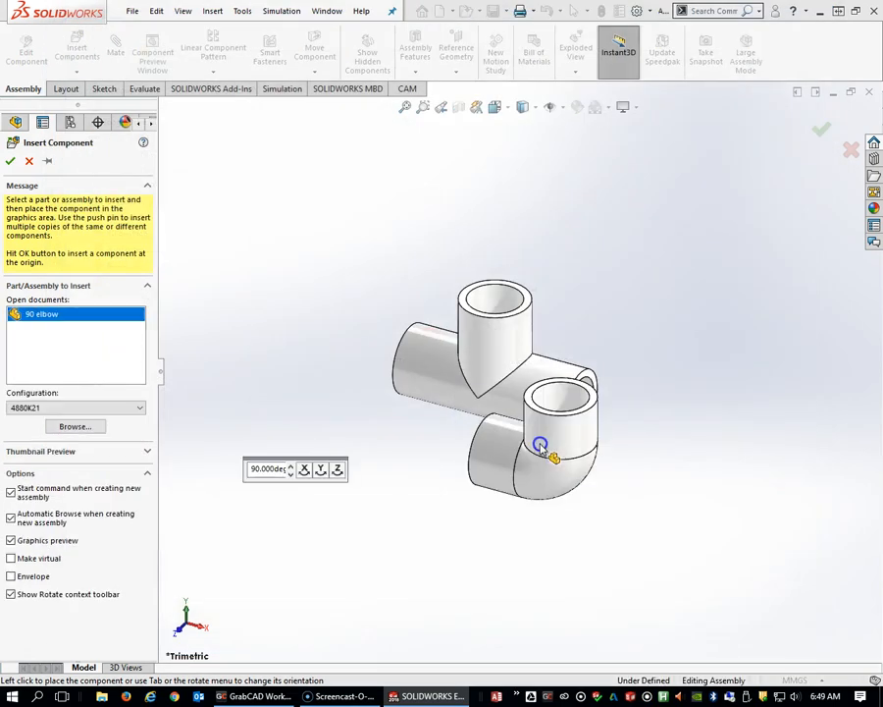
{"action": "left_click", "coordinate": [694, 218]}
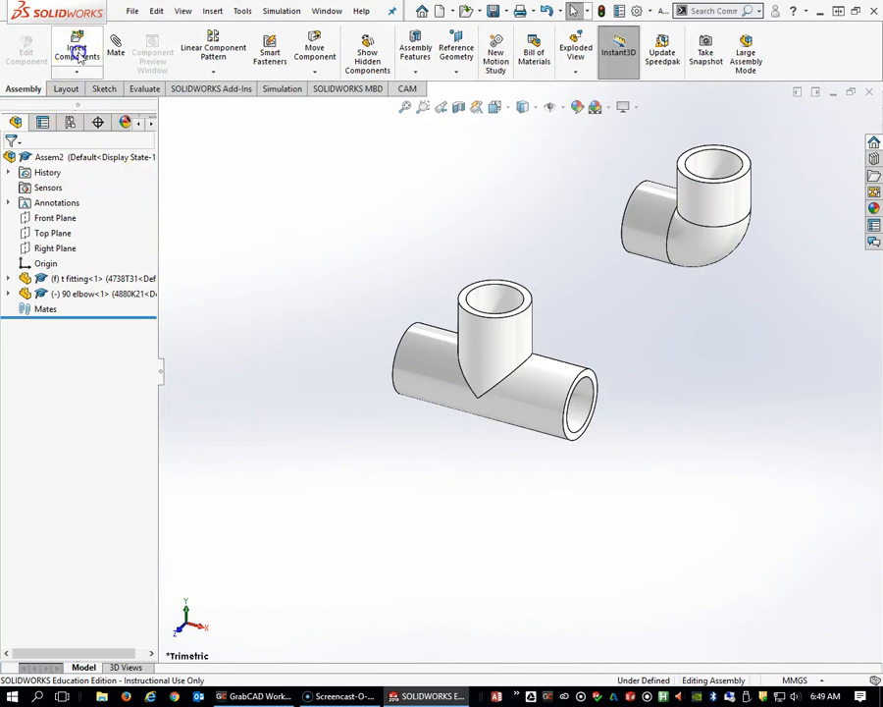
- Start inserting further components from the Sea Perch project folder
{"action": "left_click", "coordinate": [79, 57]}
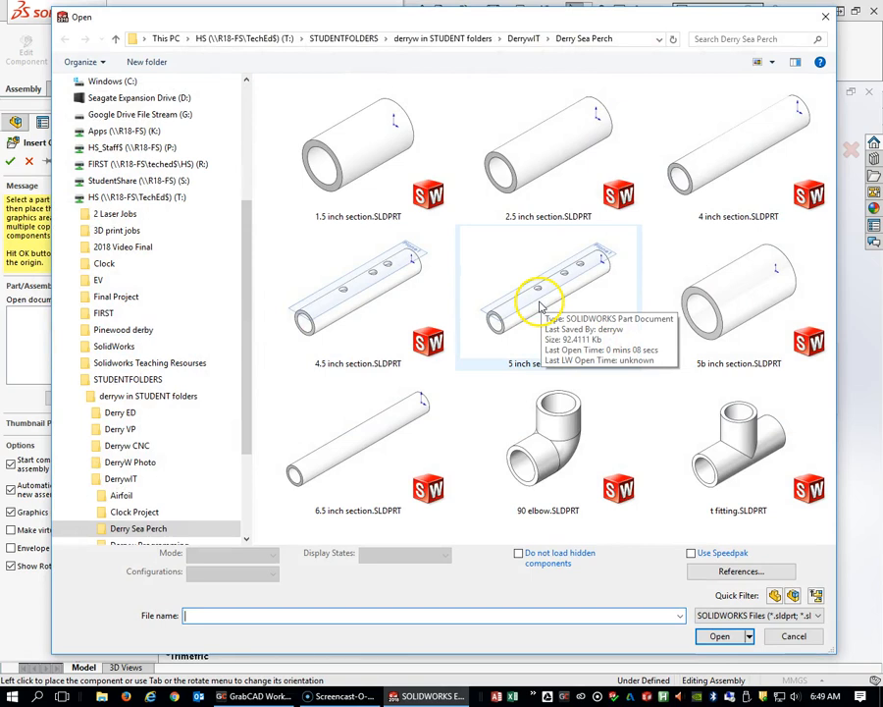
{"action": "left_click", "coordinate": [539, 306]}
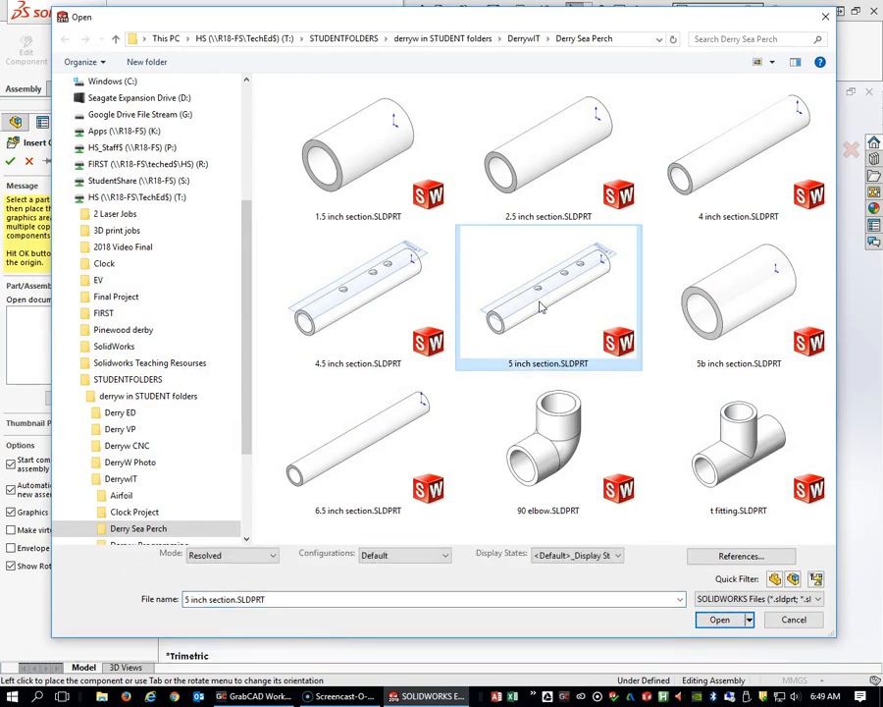
{"action": "left_click", "coordinate": [340, 287], "text": "ctrl"}
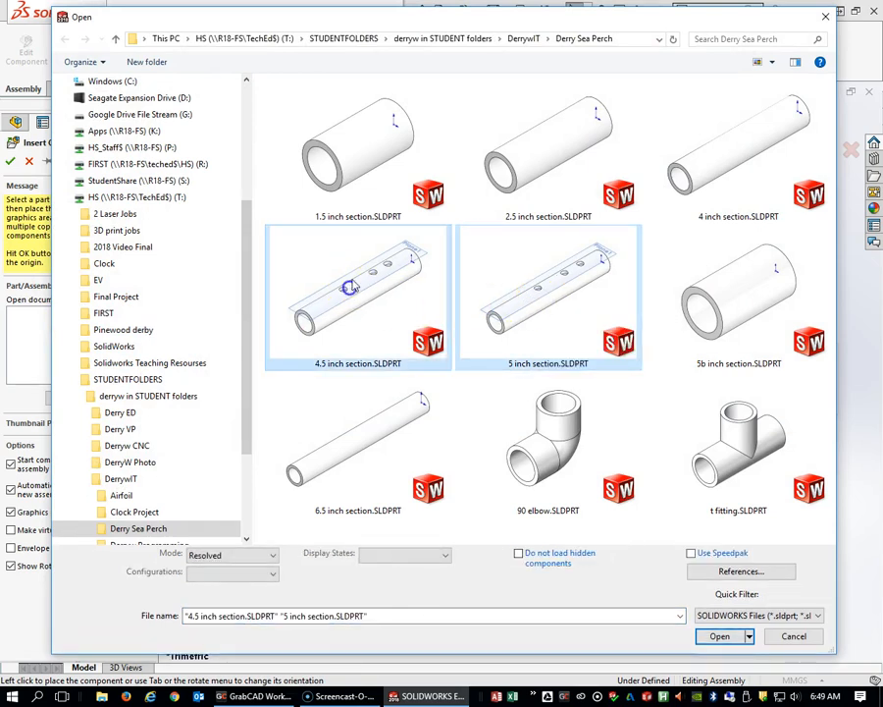
{"action": "left_click", "coordinate": [545, 148], "text": "ctrl+shift"}
{"action": "left_click", "coordinate": [365, 147], "text": "ctrl"}
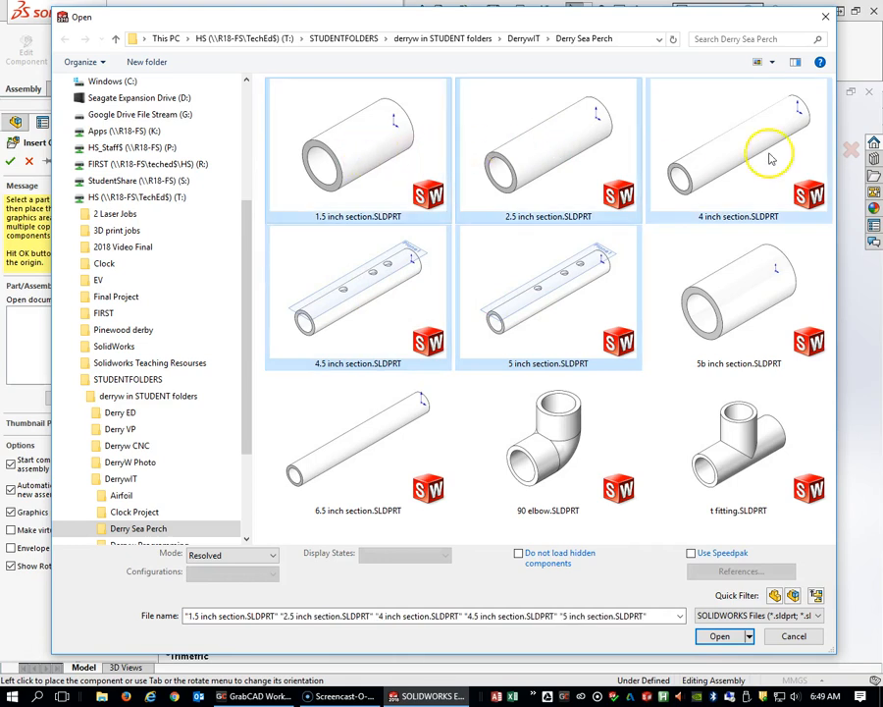
{"action": "left_click", "coordinate": [357, 459], "text": "shift"}
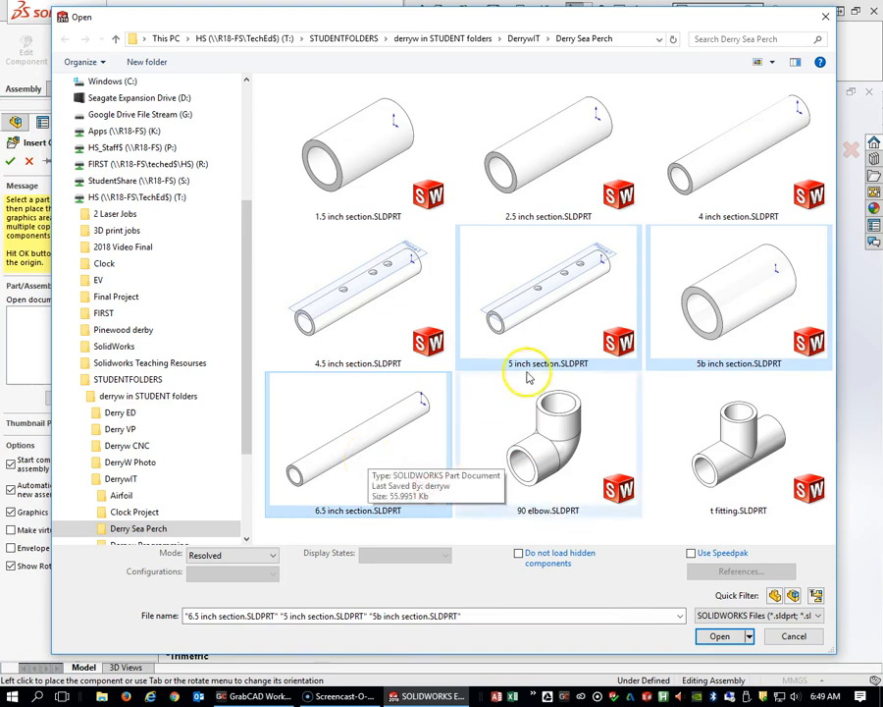
- Choose the 1.5, 2.5, 4, 4.5, 5, 5b and 6.5 inch section parts together and load them for insertion
{"action": "left_click", "coordinate": [369, 176]}
{"action": "left_click", "coordinate": [517, 154], "text": "ctrl"}
{"action": "left_click", "coordinate": [743, 181], "text": "ctrl"}
{"action": "left_click", "coordinate": [738, 294], "text": "ctrl"}
{"action": "left_click", "coordinate": [581, 283], "text": "ctrl"}
{"action": "left_click", "coordinate": [345, 305], "text": "ctrl"}
{"action": "left_click", "coordinate": [368, 450], "text": "ctrl"}
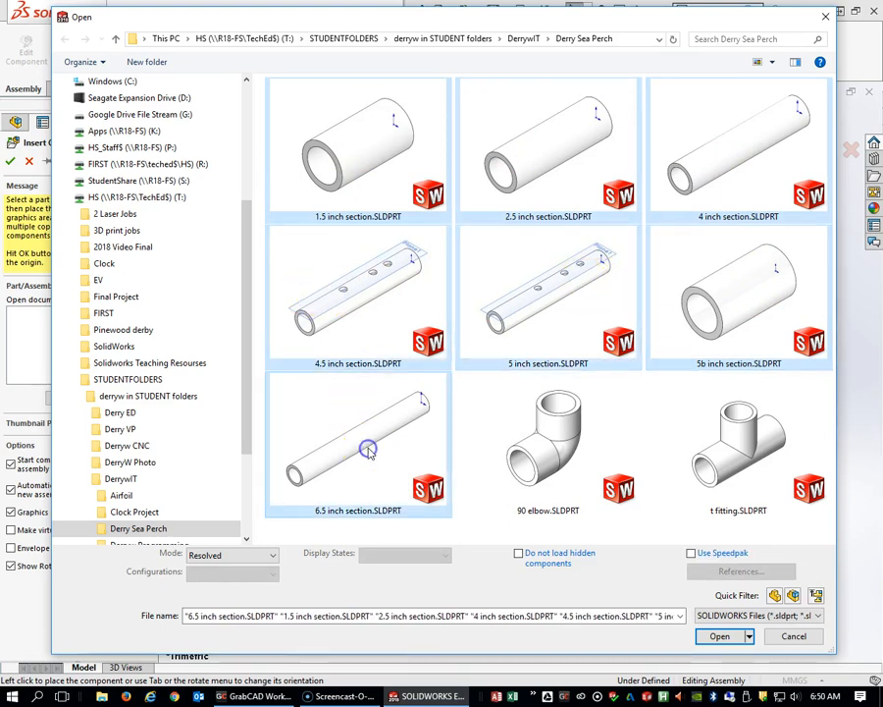
{"action": "left_click", "coordinate": [725, 638]}
- Place the seven pipe sections one after another in free space around the t fitting and the elbow
{"action": "left_click", "coordinate": [372, 202]}
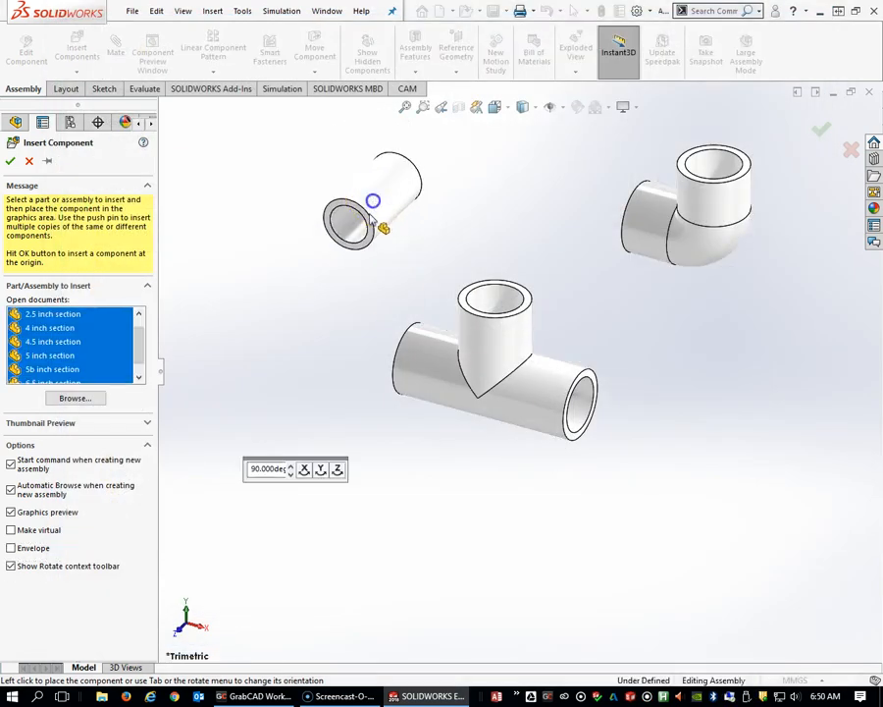
{"action": "left_click", "coordinate": [332, 307]}
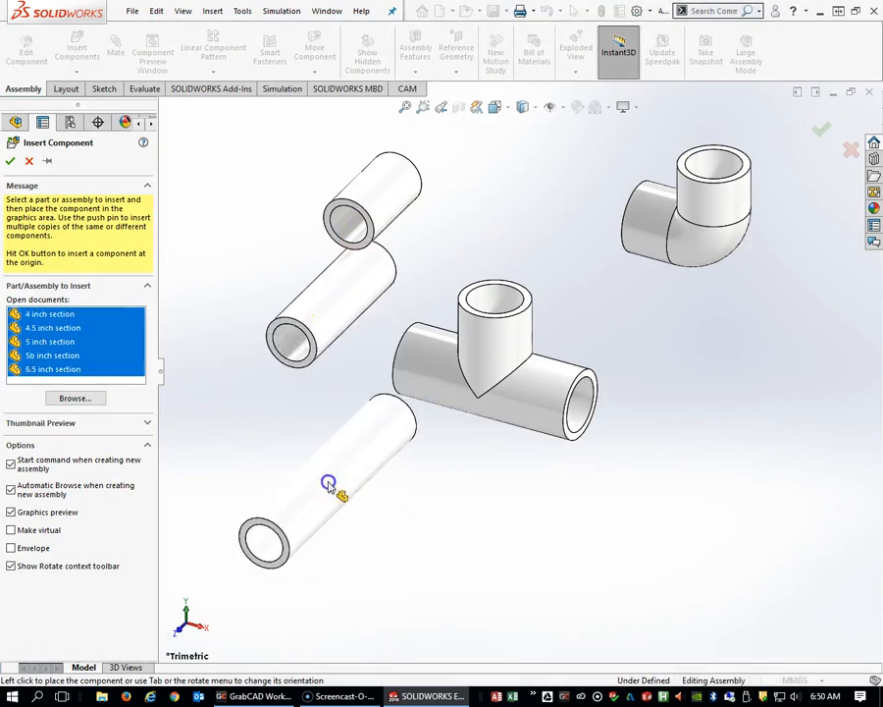
{"action": "left_click", "coordinate": [331, 479]}
{"action": "left_click", "coordinate": [457, 550]}
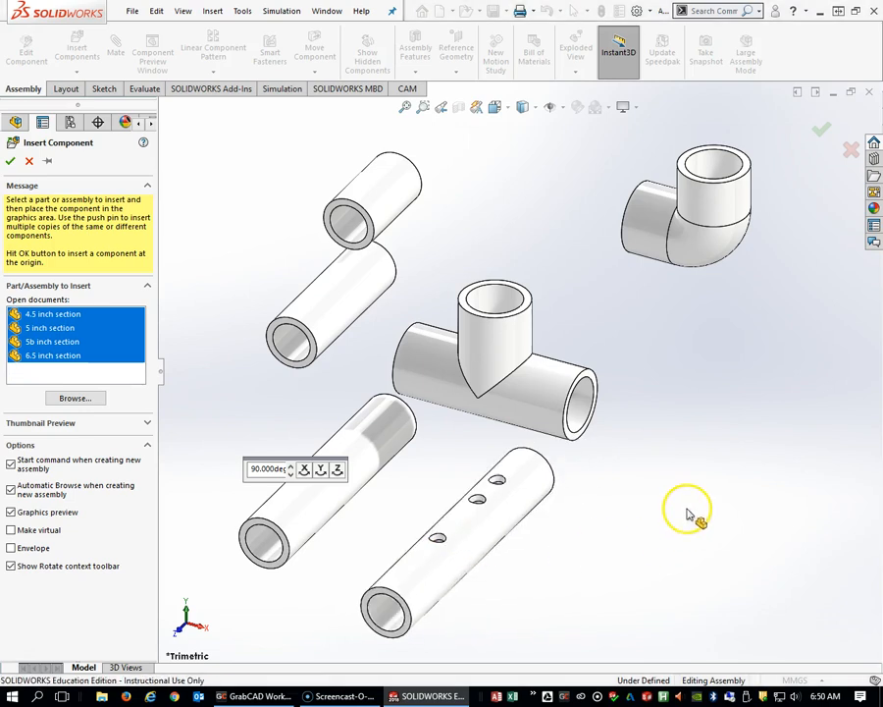
{"action": "left_click", "coordinate": [746, 514]}
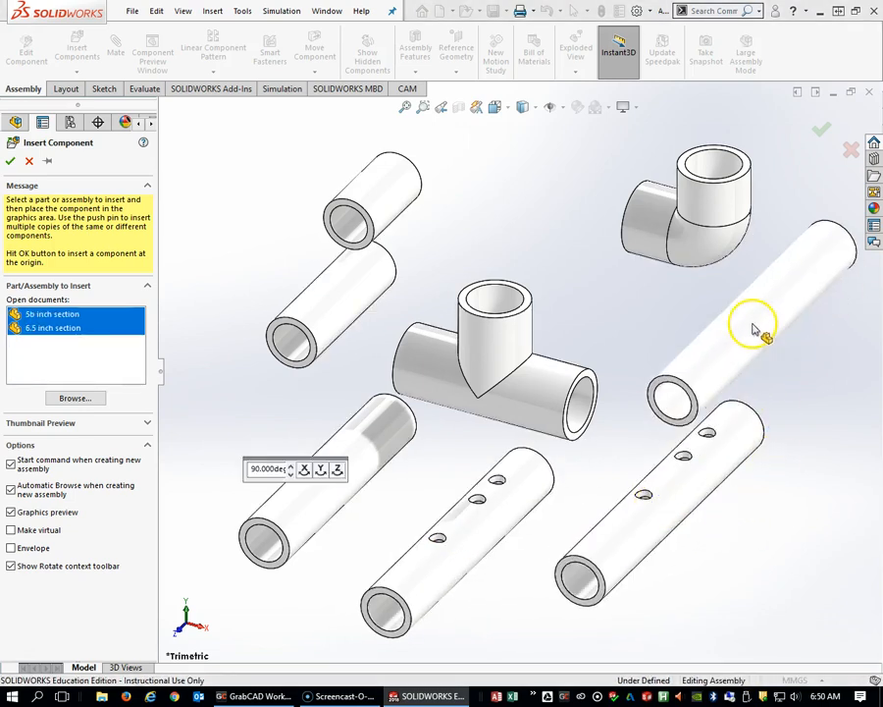
{"action": "left_click", "coordinate": [786, 410]}
{"action": "scroll", "coordinate": [736, 400], "scroll_direction": "down", "scroll_amount": 3}
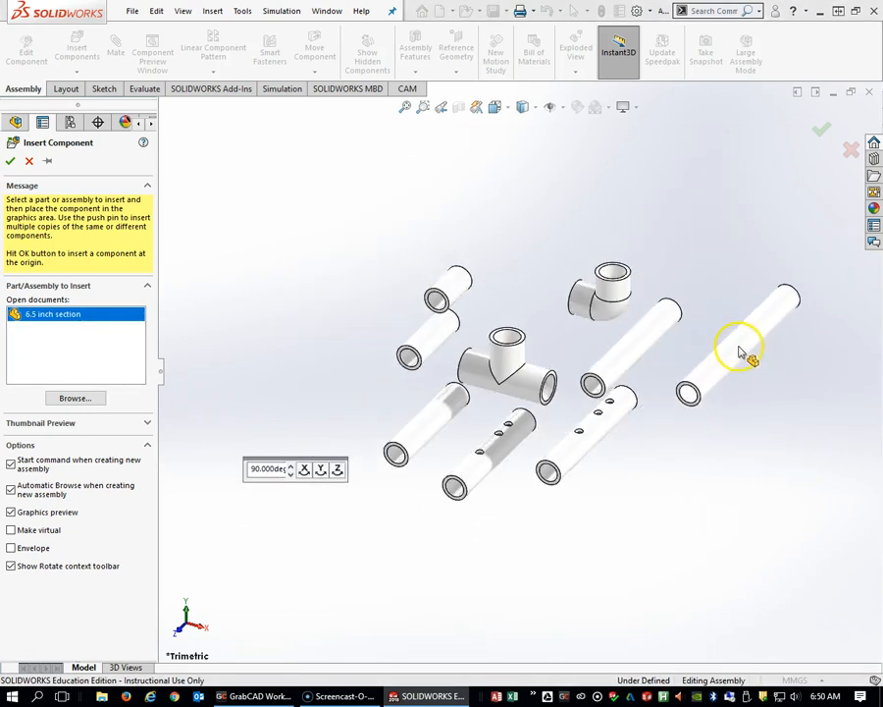
{"action": "left_click", "coordinate": [763, 404]}
- Delete the 5b inch section component from the assembly
{"action": "middle_click_drag", "start_coordinate": [748, 455], "coordinate": [693, 205]}
{"action": "middle_click_drag", "start_coordinate": [414, 371], "coordinate": [629, 517]}
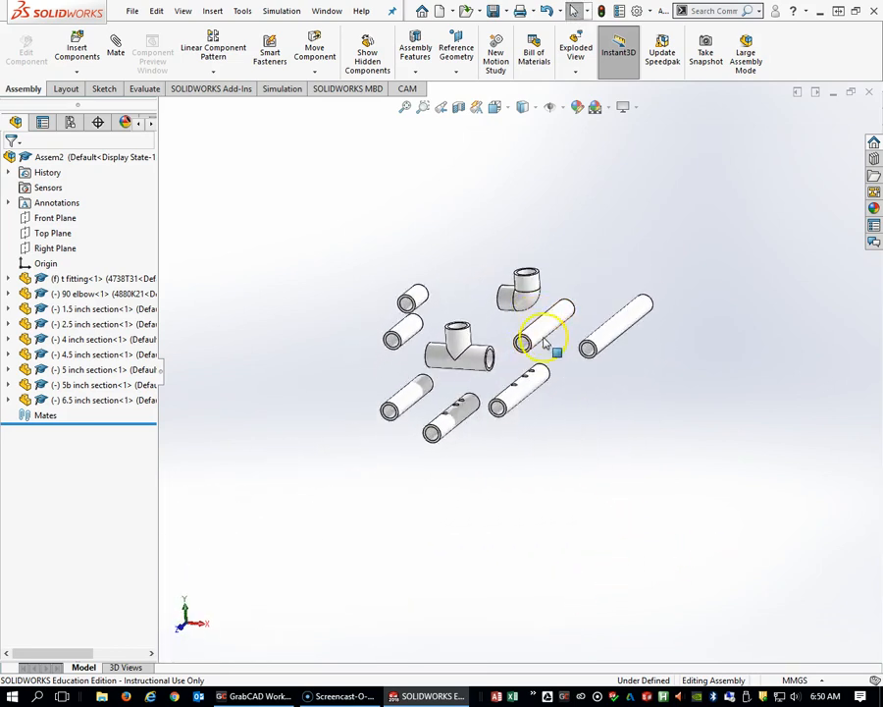
{"action": "scroll", "coordinate": [546, 352], "scroll_direction": "down", "scroll_amount": 5}
{"action": "scroll", "coordinate": [546, 352], "scroll_direction": "up", "scroll_amount": 2}
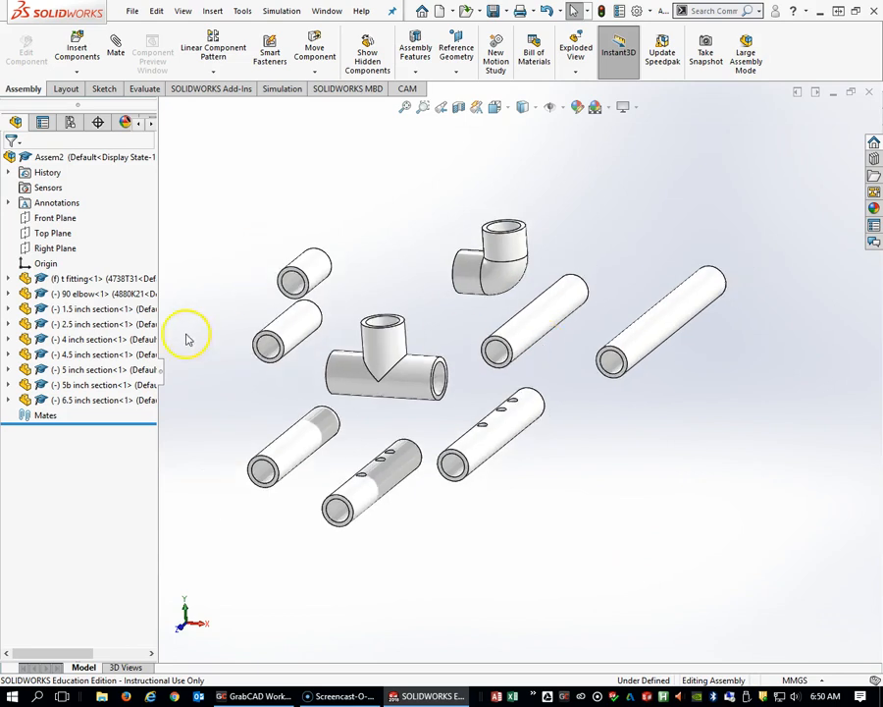
{"action": "left_click", "coordinate": [81, 384]}
{"action": "right_click", "coordinate": [80, 384]}
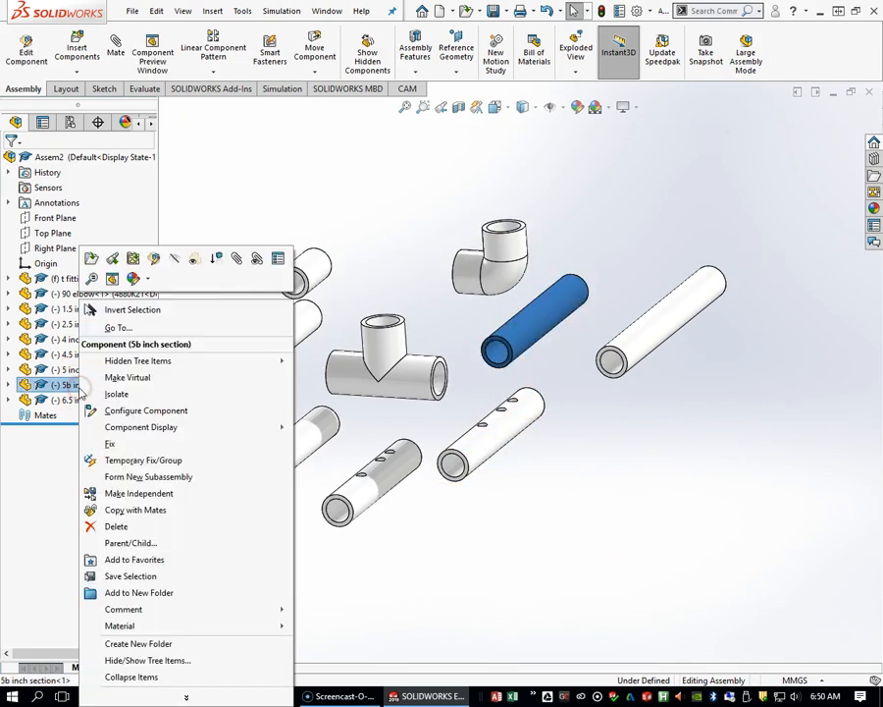
{"action": "left_click", "coordinate": [117, 526]}
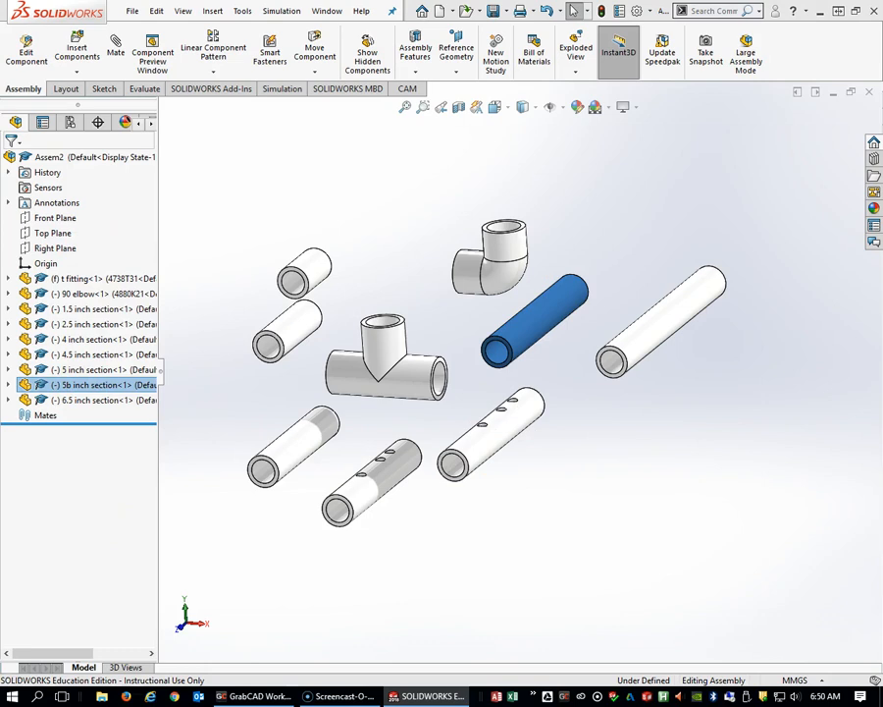
{"action": "key", "text": "Delete"}
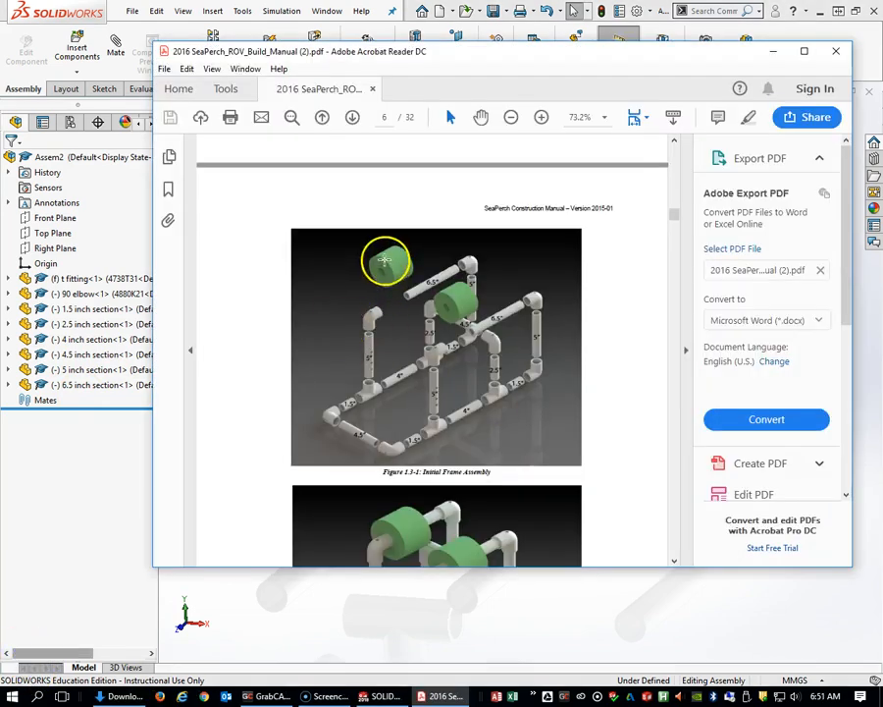
- Examine the Initial Frame Assembly figure on page 6 of the SeaPerch build manual PDF for pipe lengths and fitting positions
{"action": "mouse_move", "coordinate": [585, 58]}
{"action": "left_mouse_down"}
{"action": "mouse_move", "coordinate": [582, 76]}
{"action": "mouse_move", "coordinate": [581, 45]}
{"action": "left_mouse_up"}
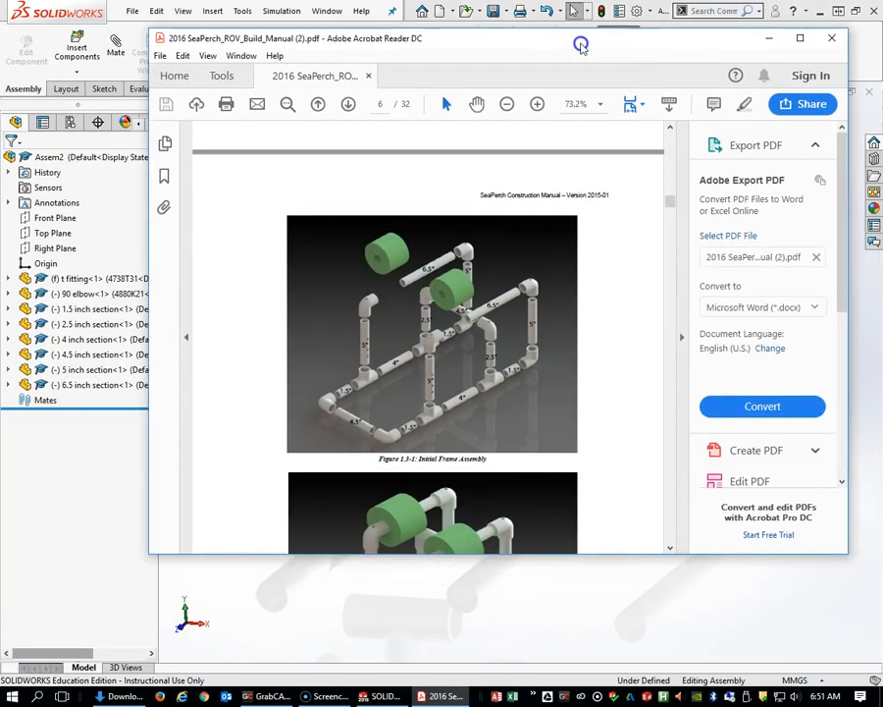
{"action": "scroll", "coordinate": [442, 324], "scroll_direction": "down", "scroll_amount": 1}
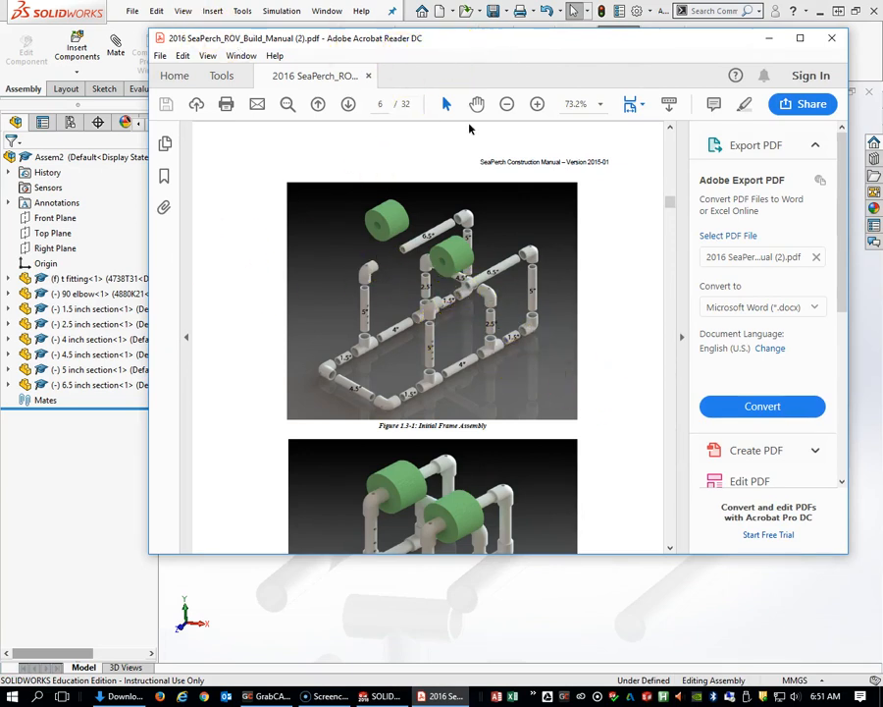
{"action": "scroll", "coordinate": [418, 266], "scroll_direction": "down", "scroll_amount": 3}
{"action": "scroll", "coordinate": [513, 507], "scroll_direction": "up", "scroll_amount": 4}
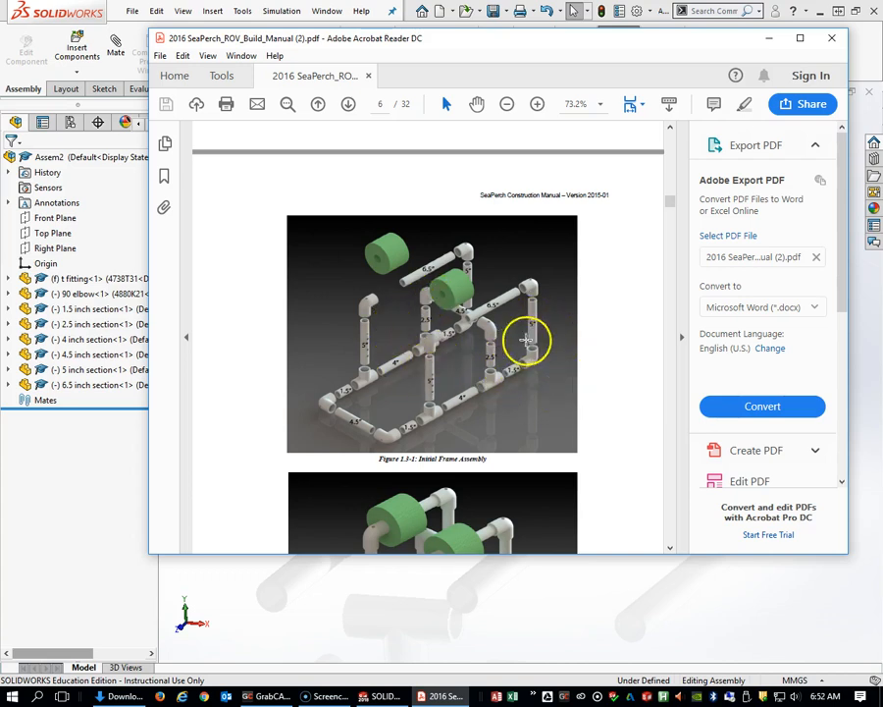
- Switch back to SOLIDWORKS and highlight the 5 inch and 6.5 inch sections to identify them among the components
{"action": "left_click", "coordinate": [105, 370]}
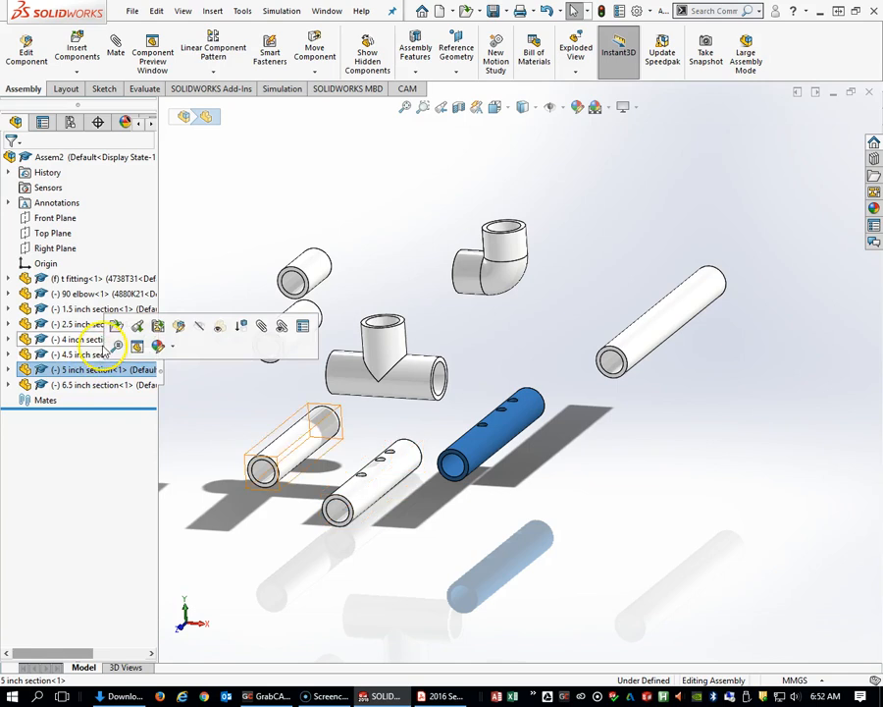
{"action": "left_click", "coordinate": [67, 385]}
{"action": "scroll", "coordinate": [584, 456], "scroll_direction": "up", "scroll_amount": 3}
{"action": "middle_click_drag", "start_coordinate": [583, 457], "coordinate": [444, 389]}
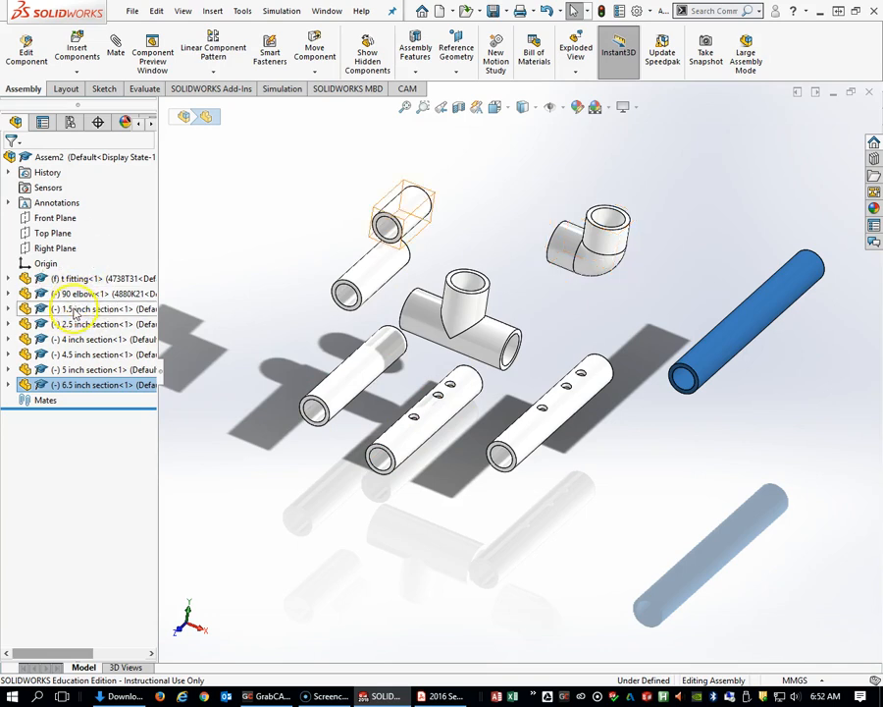
{"action": "scroll", "coordinate": [537, 504], "scroll_direction": "up", "scroll_amount": 3}
{"action": "mouse_move", "coordinate": [547, 452]}
{"action": "middle_mouse_down"}
{"action": "mouse_move", "coordinate": [537, 398]}
{"action": "mouse_move", "coordinate": [538, 432]}
{"action": "middle_mouse_up"}
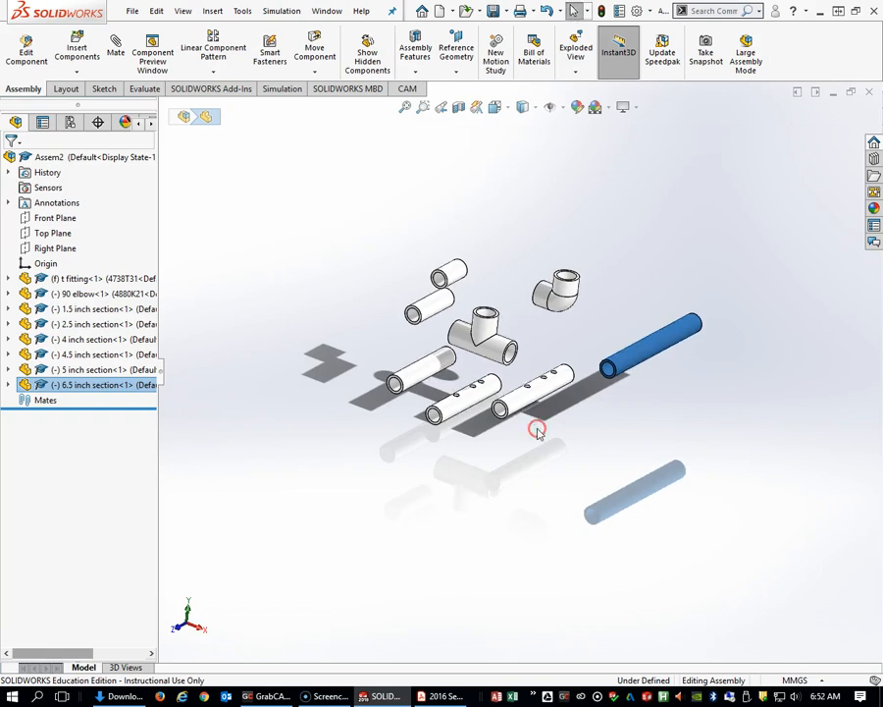
- Switch to the build manual PDF and check where the 1.5 inch sections join the fittings in the frame figure
{"action": "left_click", "coordinate": [422, 694]}
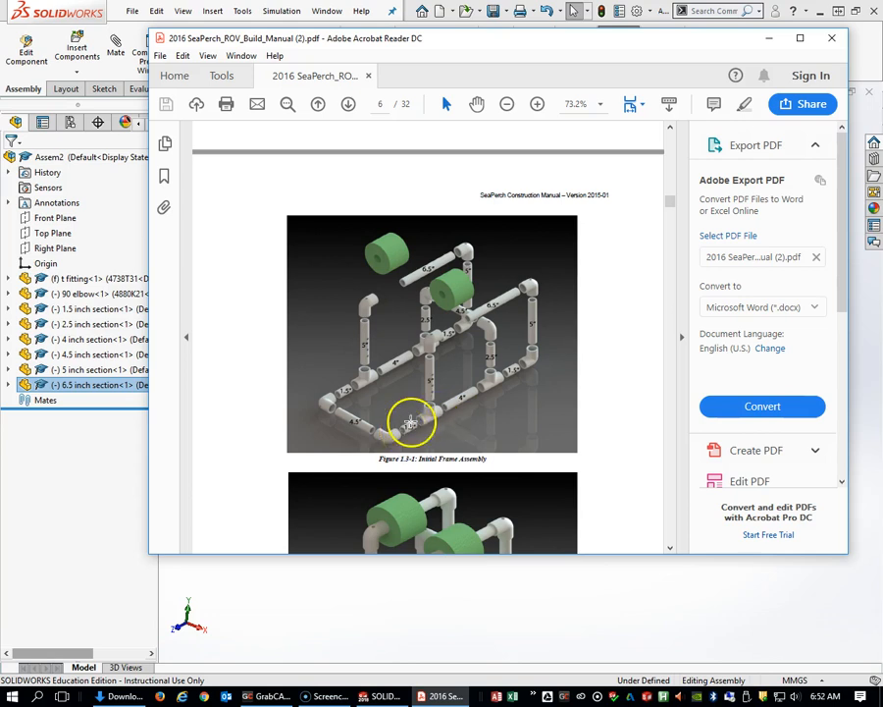
{"action": "scroll", "coordinate": [454, 413], "scroll_direction": "up", "scroll_amount": 2}
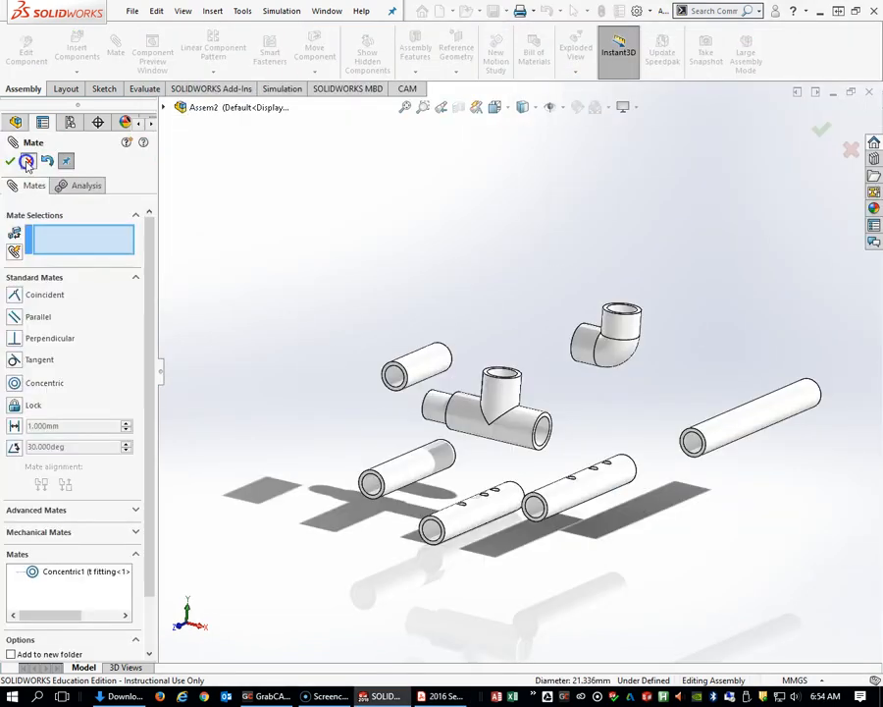
- Undo the existing concentric mate, and mate the 1.5 inch section's cylindrical face concentric with the open bore at the other end of the T fitting
{"action": "key", "text": "Escape"}
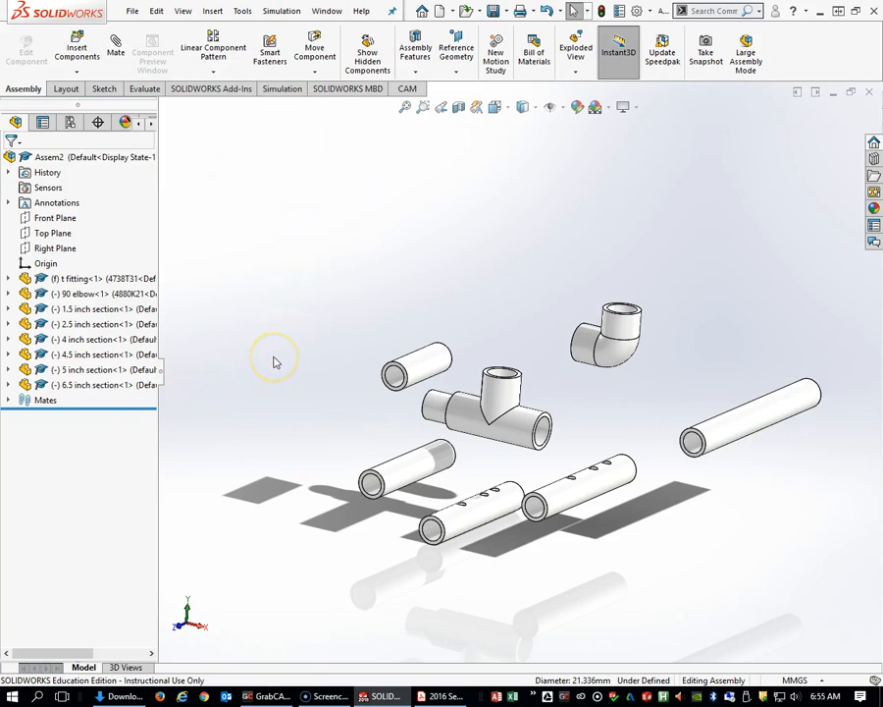
{"action": "key", "text": "ctrl+z"}
{"action": "left_click", "coordinate": [116, 45]}
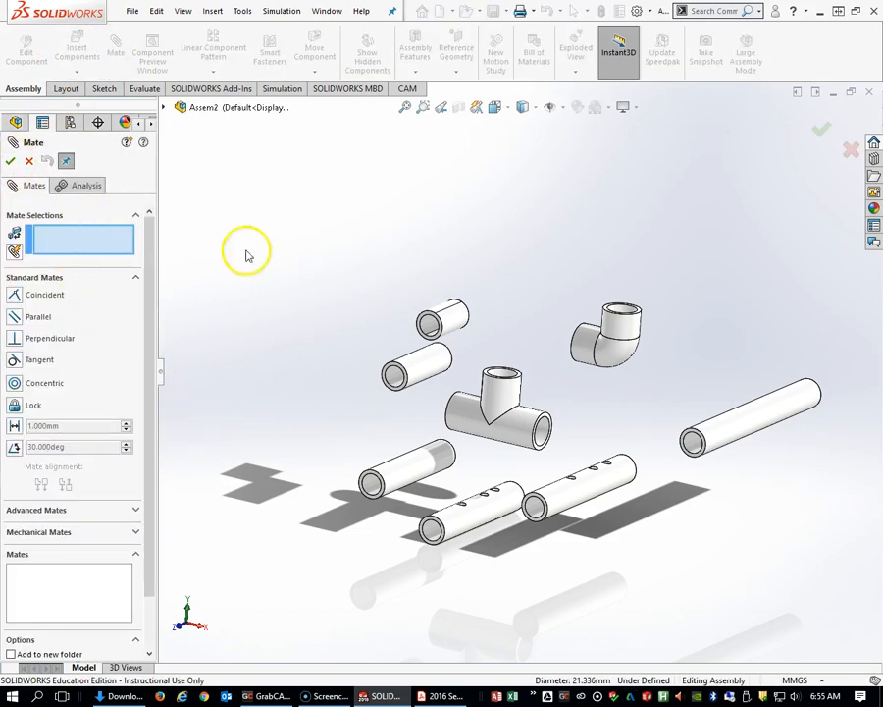
{"action": "scroll", "coordinate": [502, 431], "scroll_direction": "down", "scroll_amount": 4}
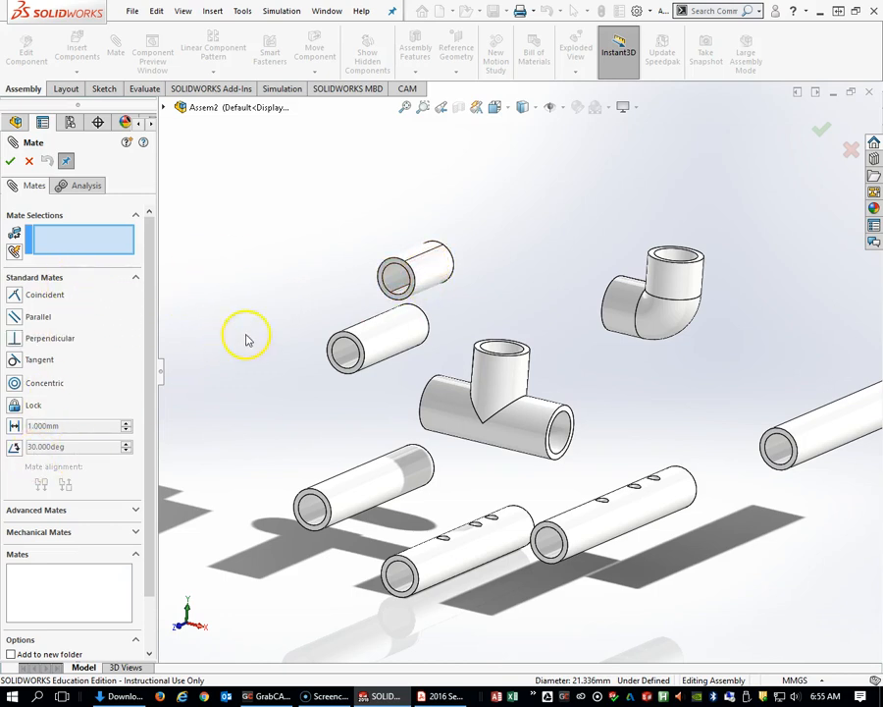
{"action": "right_click", "coordinate": [71, 246]}
{"action": "left_click", "coordinate": [98, 252]}
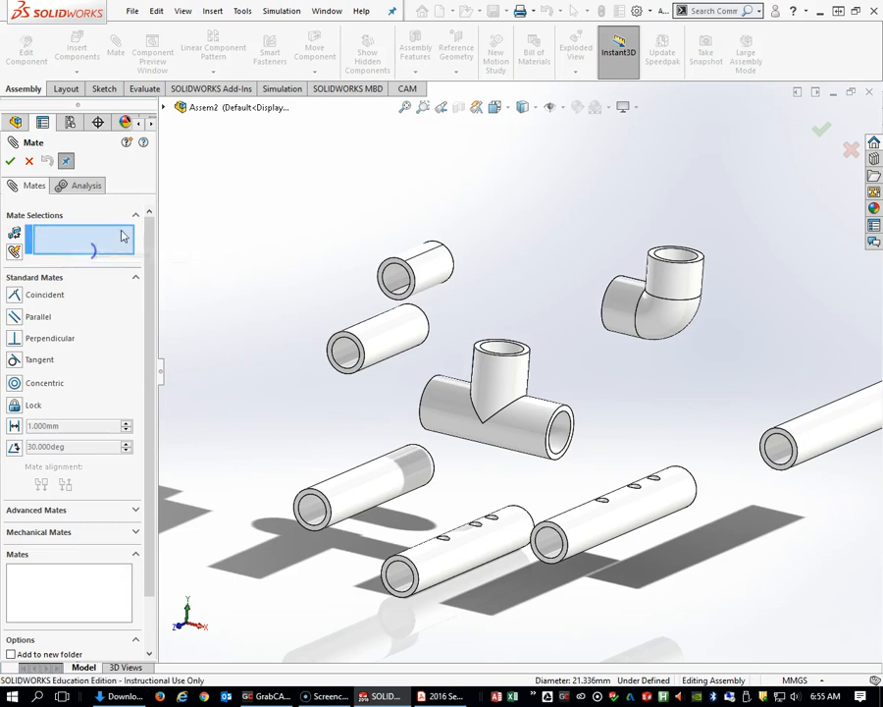
{"action": "left_click", "coordinate": [428, 276]}
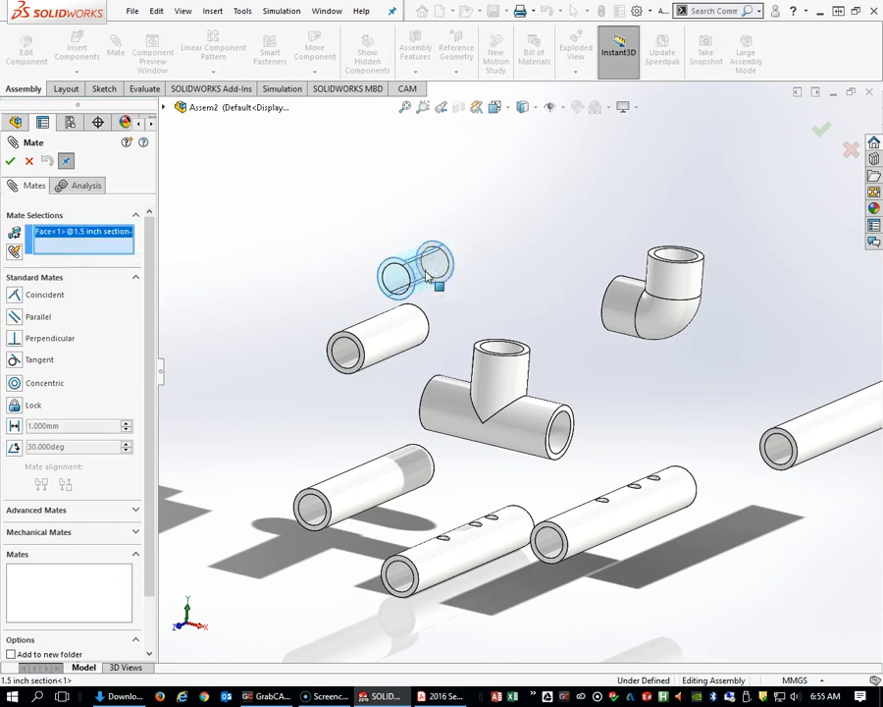
{"action": "left_click", "coordinate": [571, 440]}
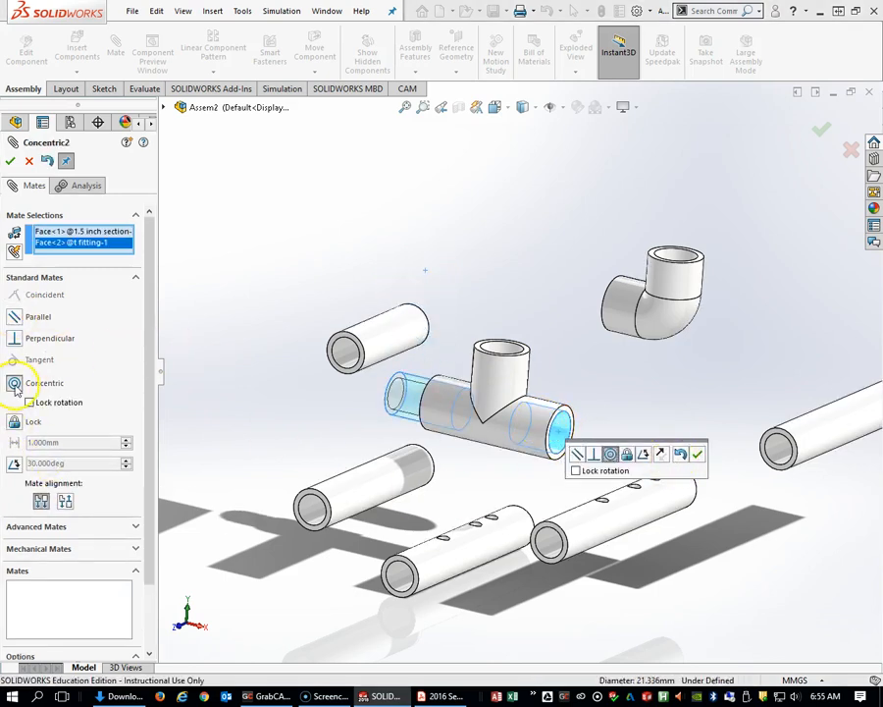
{"action": "left_click", "coordinate": [696, 453]}
- Slide the 1.5 inch section along the T fitting's axis until it lies outside the opposite open end
{"action": "left_click_drag", "start_coordinate": [397, 405], "coordinate": [613, 454]}
{"action": "middle_click_drag", "start_coordinate": [584, 458], "coordinate": [538, 392]}
{"action": "scroll", "coordinate": [563, 454], "scroll_direction": "down", "scroll_amount": 5}
{"action": "middle_click_drag", "start_coordinate": [586, 465], "coordinate": [670, 477]}
{"action": "scroll", "coordinate": [553, 442], "scroll_direction": "down", "scroll_amount": 5}
{"action": "scroll", "coordinate": [508, 442], "scroll_direction": "up", "scroll_amount": 5}
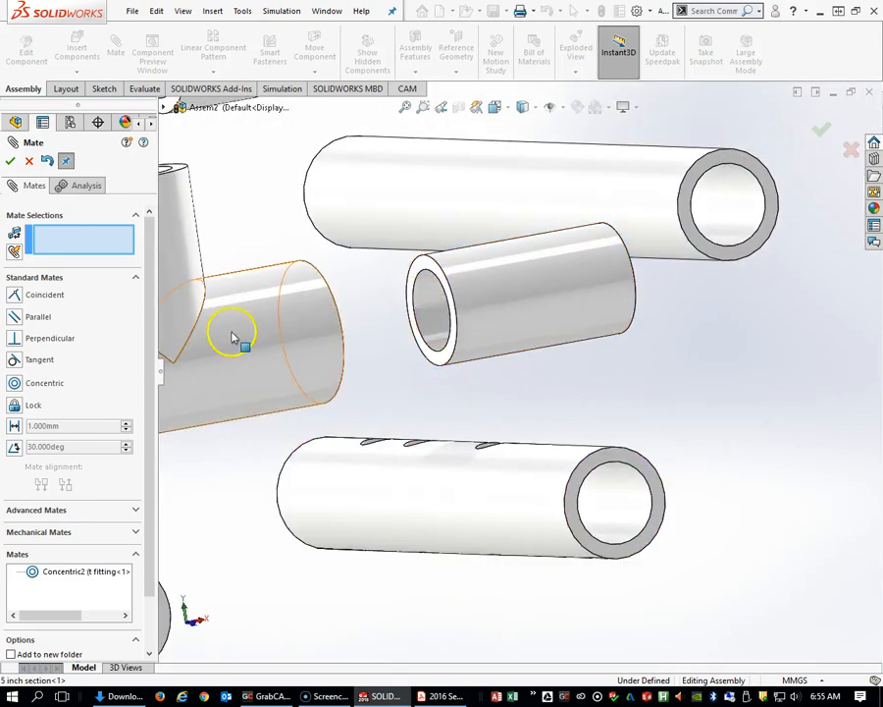
- Examine the T fitting, elbow and pipe sections at varying zoom levels and from the side
{"action": "scroll", "coordinate": [324, 332], "scroll_direction": "up", "scroll_amount": 5}
{"action": "scroll", "coordinate": [430, 319], "scroll_direction": "up", "scroll_amount": 6}
{"action": "scroll", "coordinate": [504, 351], "scroll_direction": "down", "scroll_amount": 4}
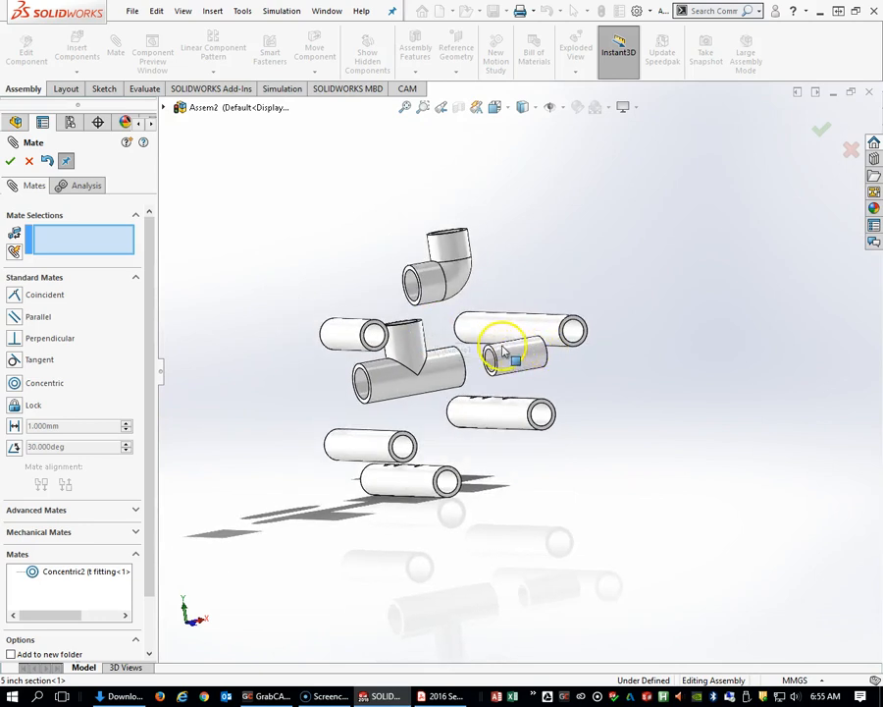
{"action": "scroll", "coordinate": [565, 410], "scroll_direction": "down", "scroll_amount": 3}
{"action": "scroll", "coordinate": [527, 418], "scroll_direction": "up", "scroll_amount": 5}
{"action": "scroll", "coordinate": [531, 417], "scroll_direction": "down", "scroll_amount": 5}
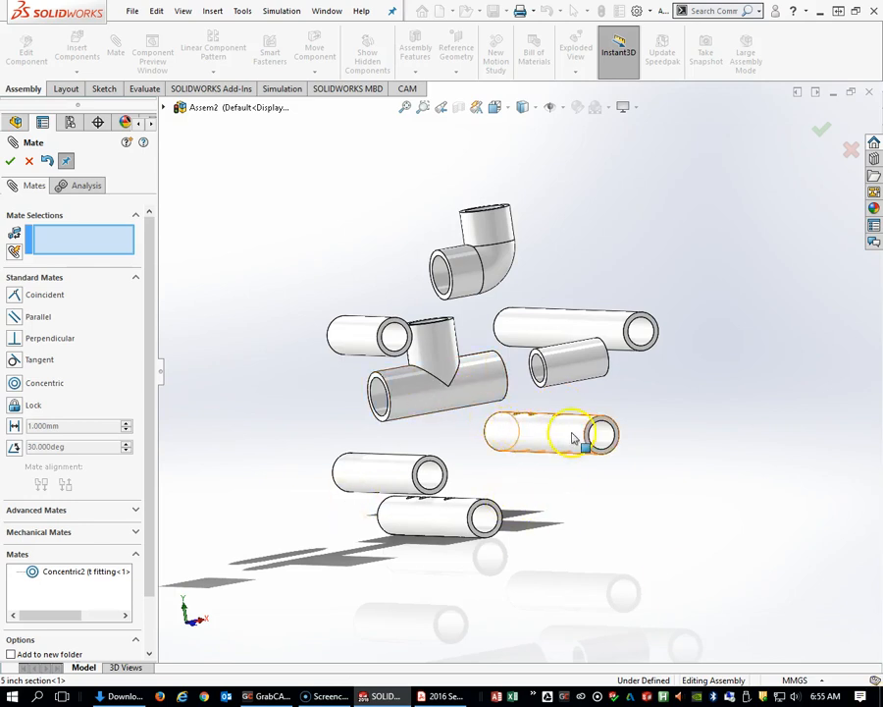
{"action": "scroll", "coordinate": [506, 437], "scroll_direction": "up", "scroll_amount": 2}
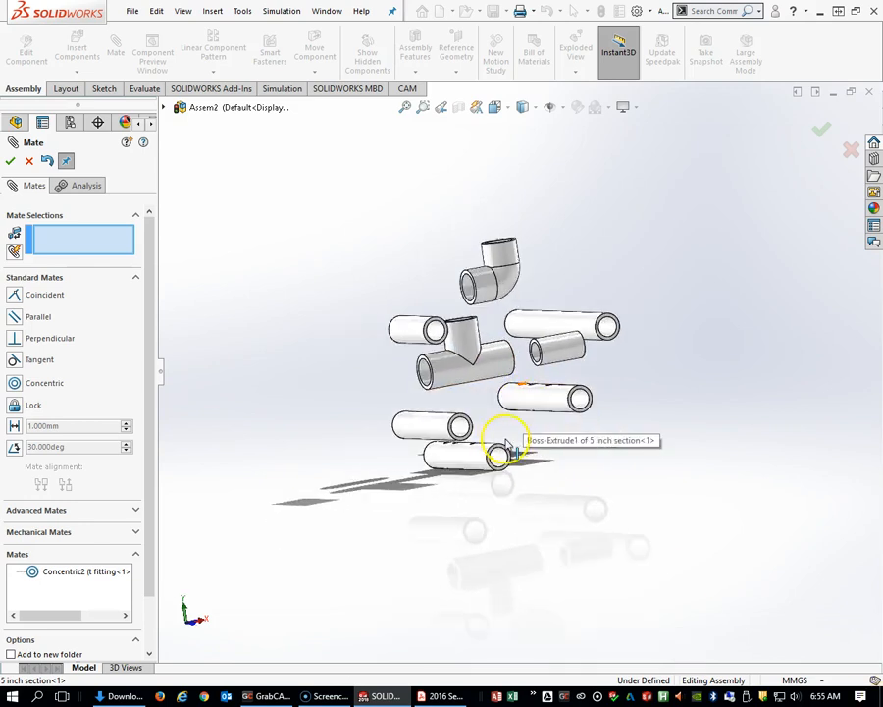
{"action": "scroll", "coordinate": [490, 323], "scroll_direction": "down", "scroll_amount": 5}
{"action": "scroll", "coordinate": [507, 361], "scroll_direction": "up", "scroll_amount": 6}
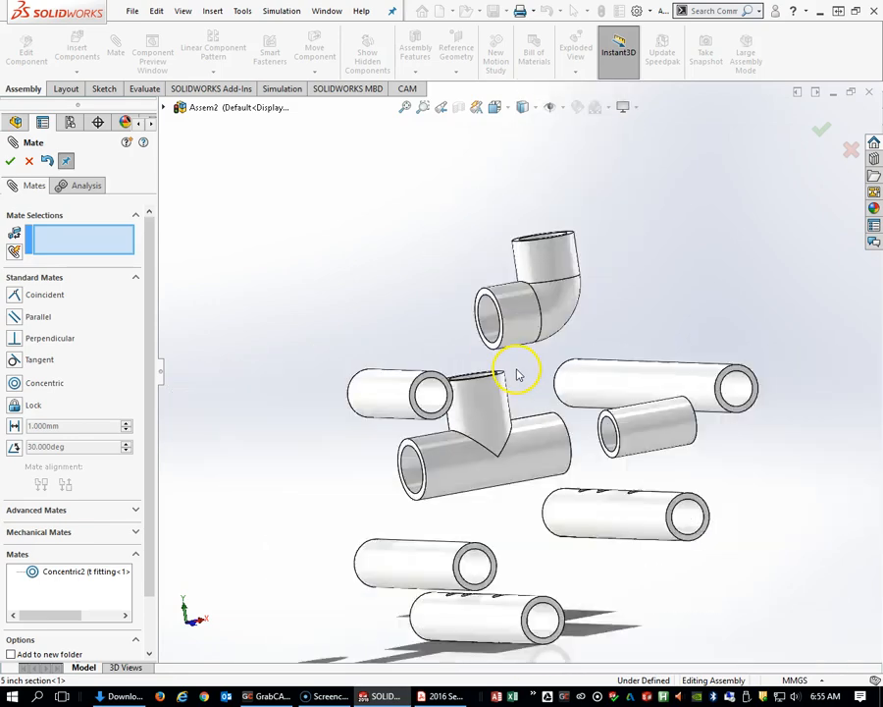
{"action": "scroll", "coordinate": [547, 408], "scroll_direction": "down", "scroll_amount": 8}
{"action": "scroll", "coordinate": [475, 340], "scroll_direction": "up", "scroll_amount": 5}
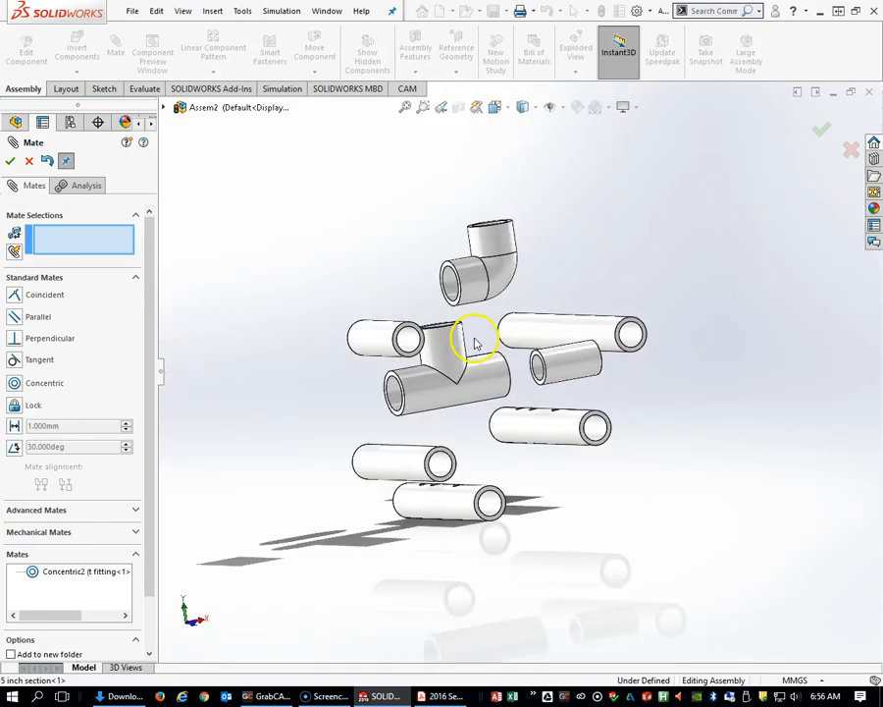
{"action": "scroll", "coordinate": [475, 336], "scroll_direction": "down", "scroll_amount": 4}
{"action": "scroll", "coordinate": [549, 324], "scroll_direction": "up", "scroll_amount": 5}
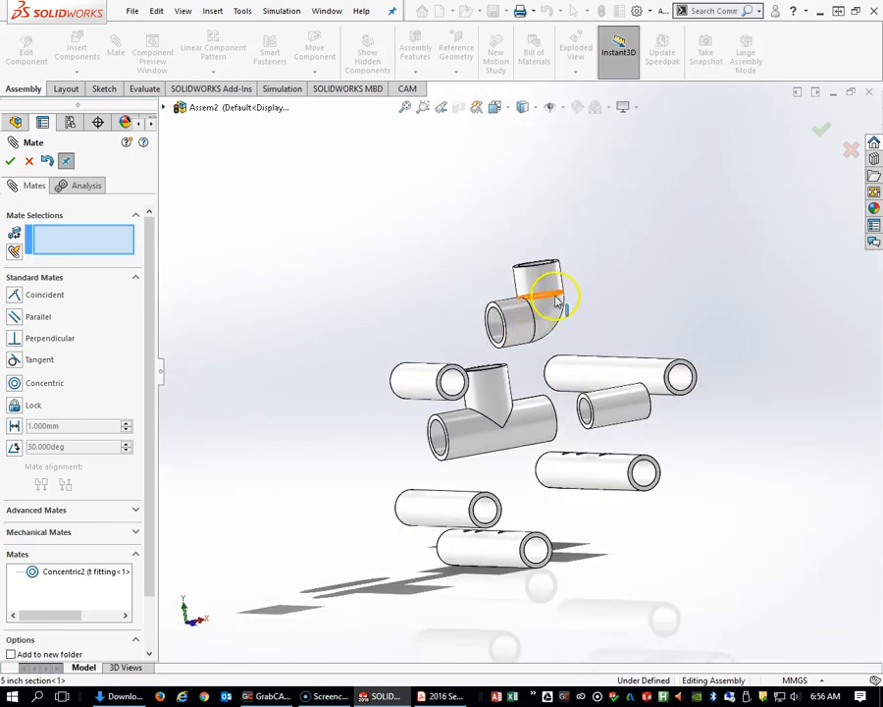
{"action": "scroll", "coordinate": [530, 280], "scroll_direction": "down", "scroll_amount": 6}
{"action": "scroll", "coordinate": [525, 355], "scroll_direction": "up", "scroll_amount": 5}
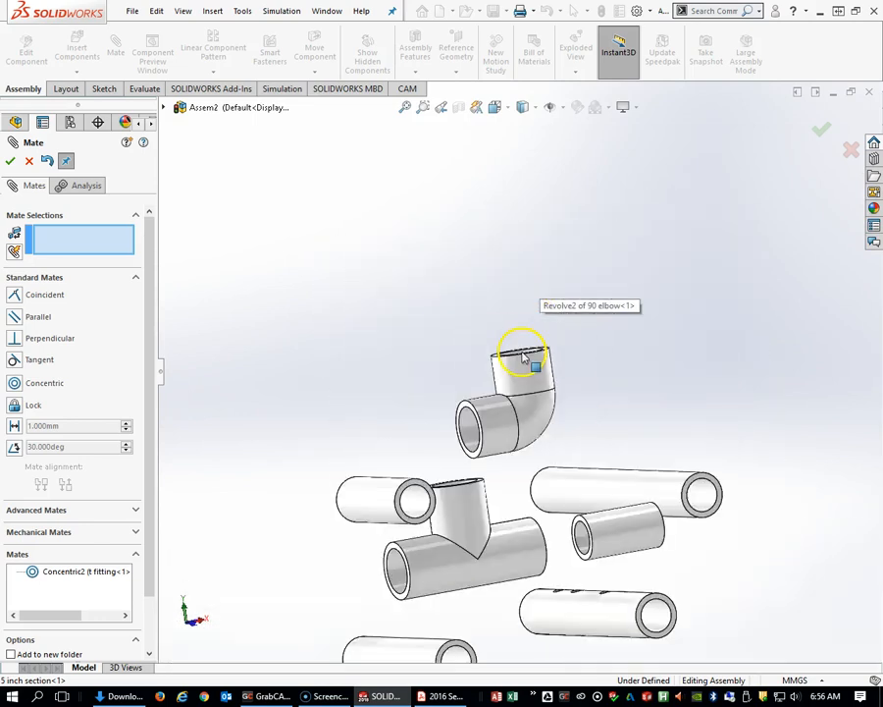
{"action": "scroll", "coordinate": [493, 373], "scroll_direction": "up", "scroll_amount": 3}
{"action": "scroll", "coordinate": [508, 438], "scroll_direction": "down", "scroll_amount": 3}
{"action": "middle_click_drag", "start_coordinate": [508, 437], "coordinate": [616, 420]}
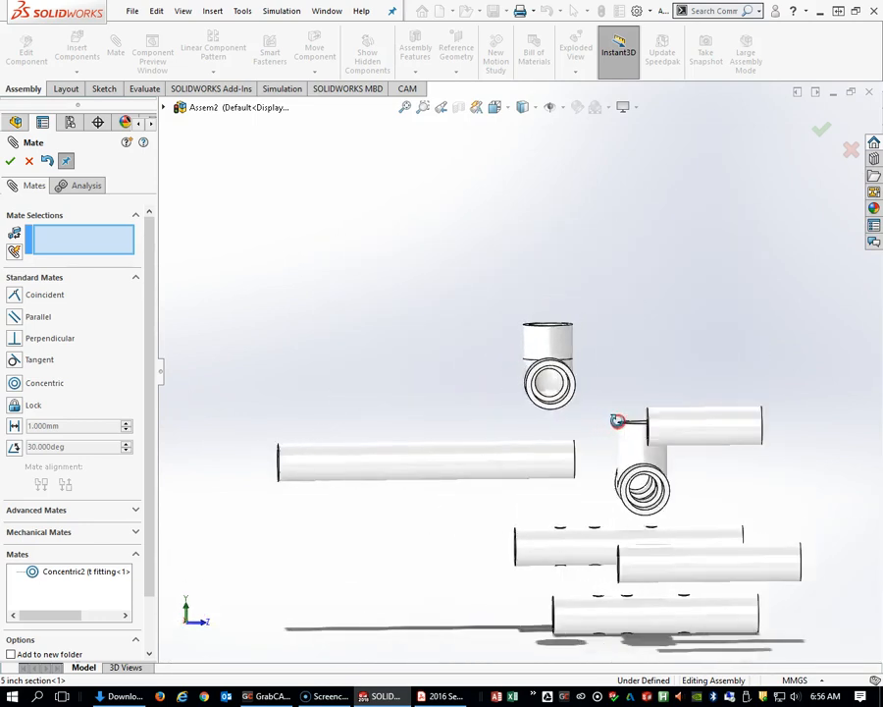
{"action": "scroll", "coordinate": [509, 379], "scroll_direction": "down", "scroll_amount": 4}
{"action": "scroll", "coordinate": [497, 375], "scroll_direction": "up", "scroll_amount": 5}
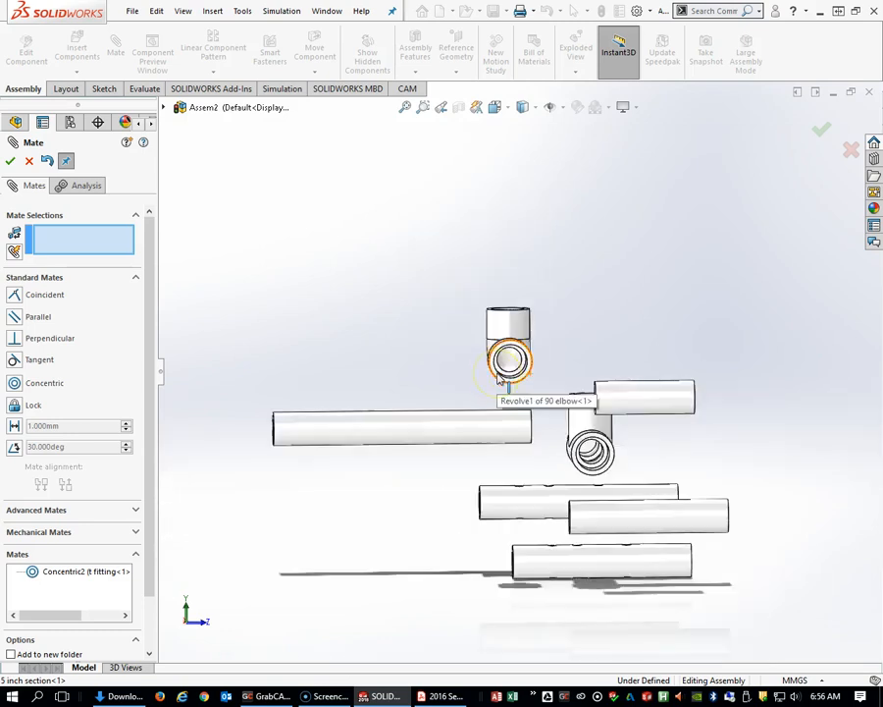
{"action": "scroll", "coordinate": [520, 376], "scroll_direction": "up", "scroll_amount": 4}
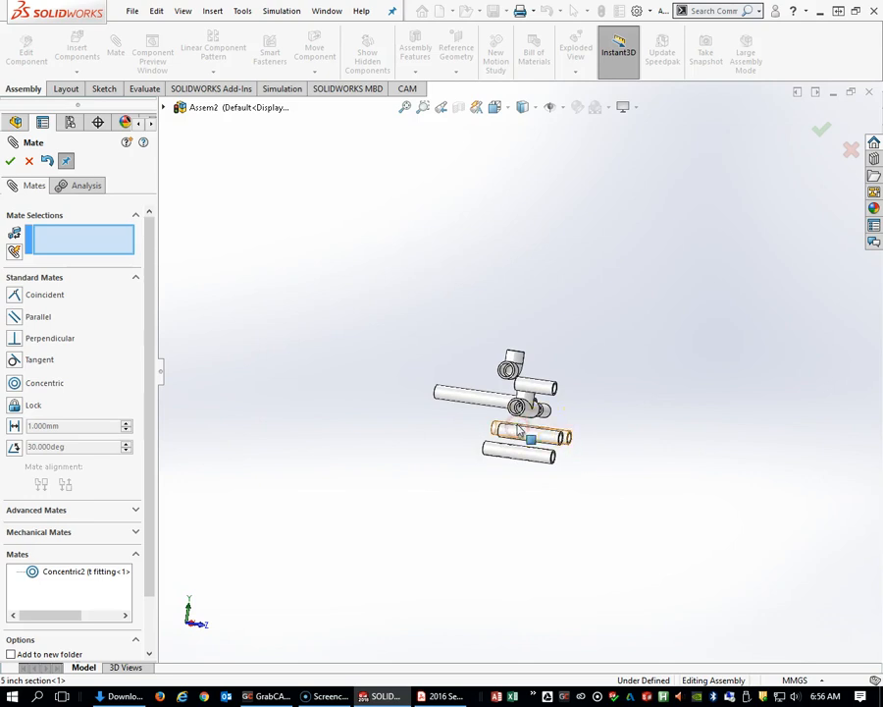
- Inspect the T fitting's open end and its inner shoulder beside the 1.5 inch section
{"action": "middle_click_drag", "start_coordinate": [528, 404], "coordinate": [547, 317]}
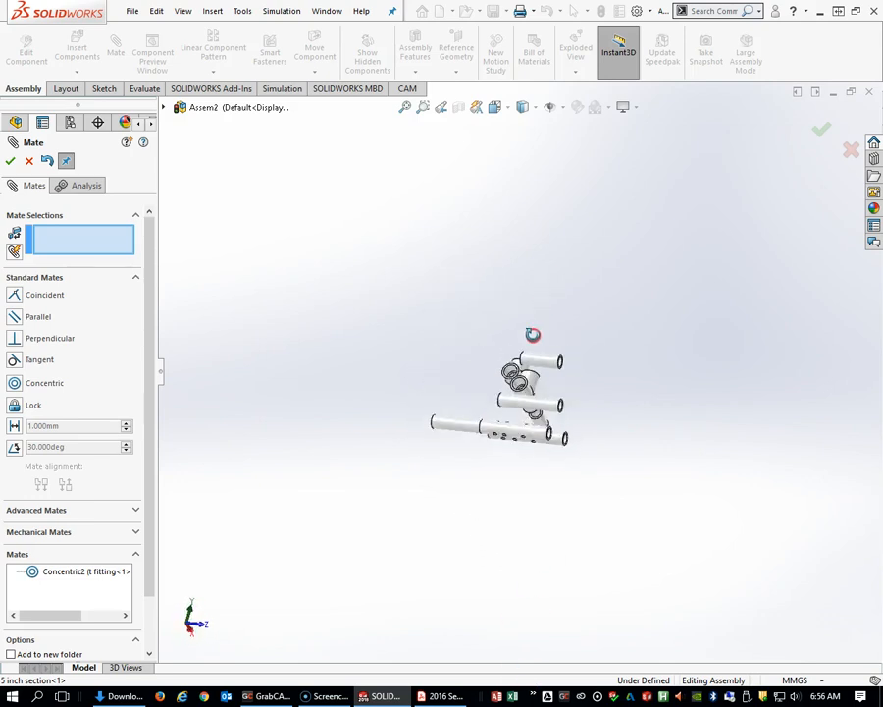
{"action": "scroll", "coordinate": [516, 422], "scroll_direction": "down", "scroll_amount": 10}
{"action": "middle_click_drag", "start_coordinate": [533, 384], "coordinate": [484, 404]}
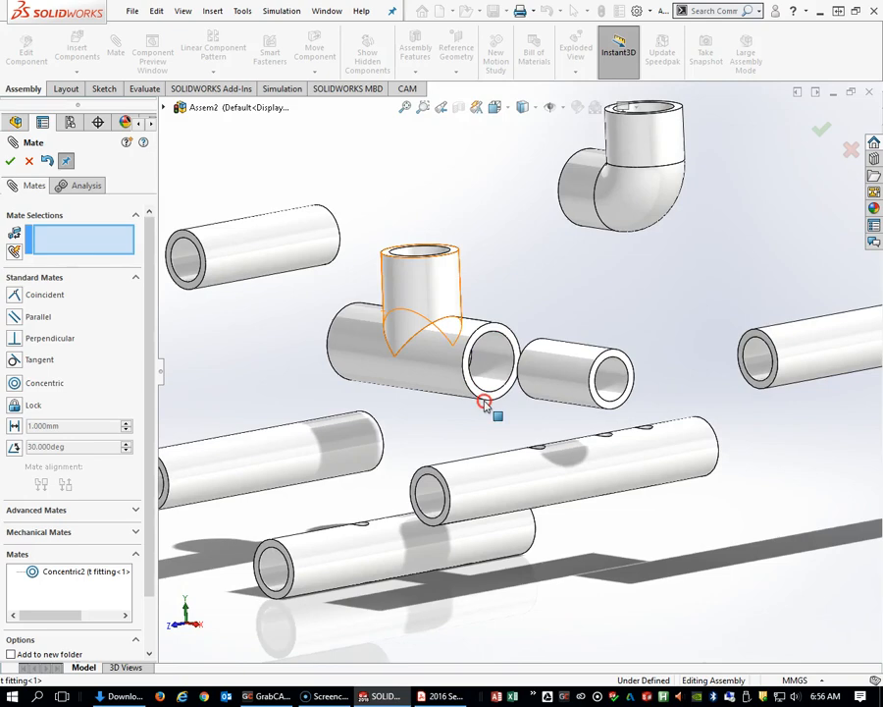
{"action": "scroll", "coordinate": [483, 404], "scroll_direction": "down", "scroll_amount": 10}
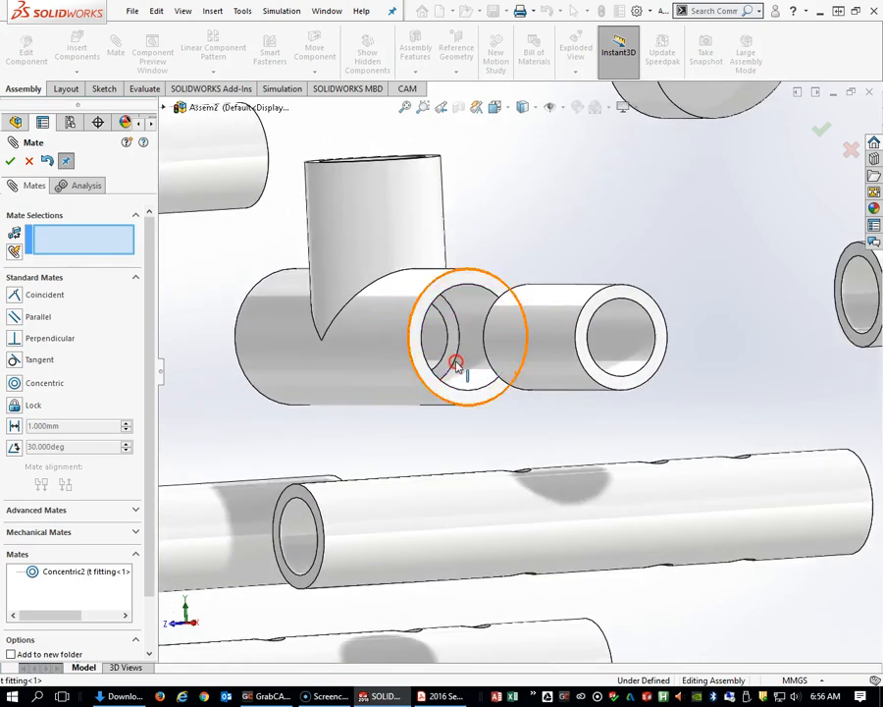
{"action": "scroll", "coordinate": [456, 364], "scroll_direction": "up", "scroll_amount": 5}
{"action": "middle_click_drag", "start_coordinate": [457, 361], "coordinate": [436, 334]}
{"action": "middle_click_drag", "start_coordinate": [424, 378], "coordinate": [520, 404]}
- Seat the 1.5 inch section in the T fitting with a coincident mate between its near end face and the fitting's inner shoulder
{"action": "right_click", "coordinate": [70, 235]}
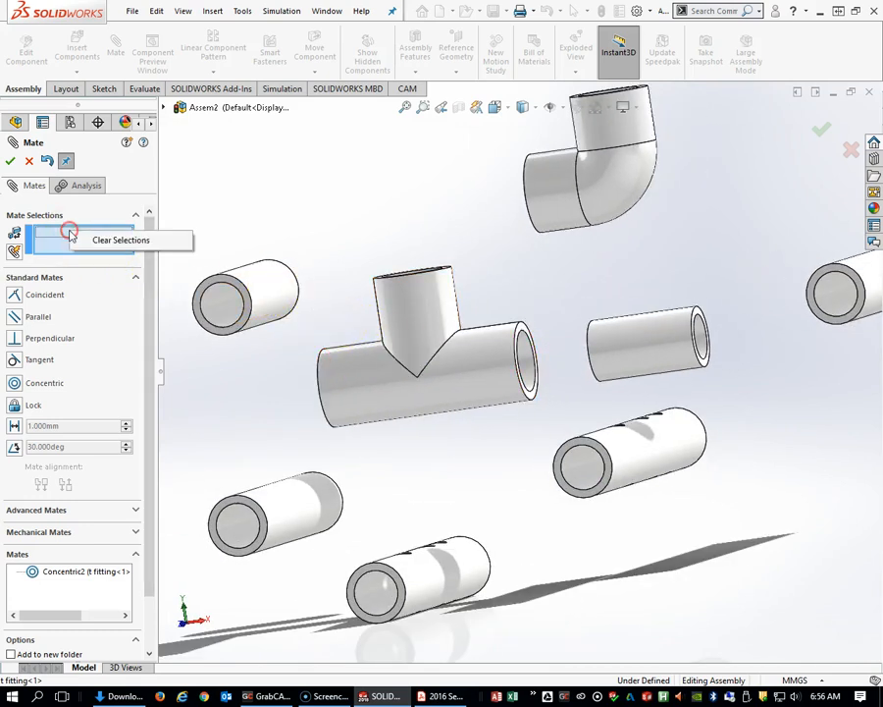
{"action": "left_click", "coordinate": [108, 240]}
{"action": "middle_click_drag", "start_coordinate": [512, 394], "coordinate": [677, 403]}
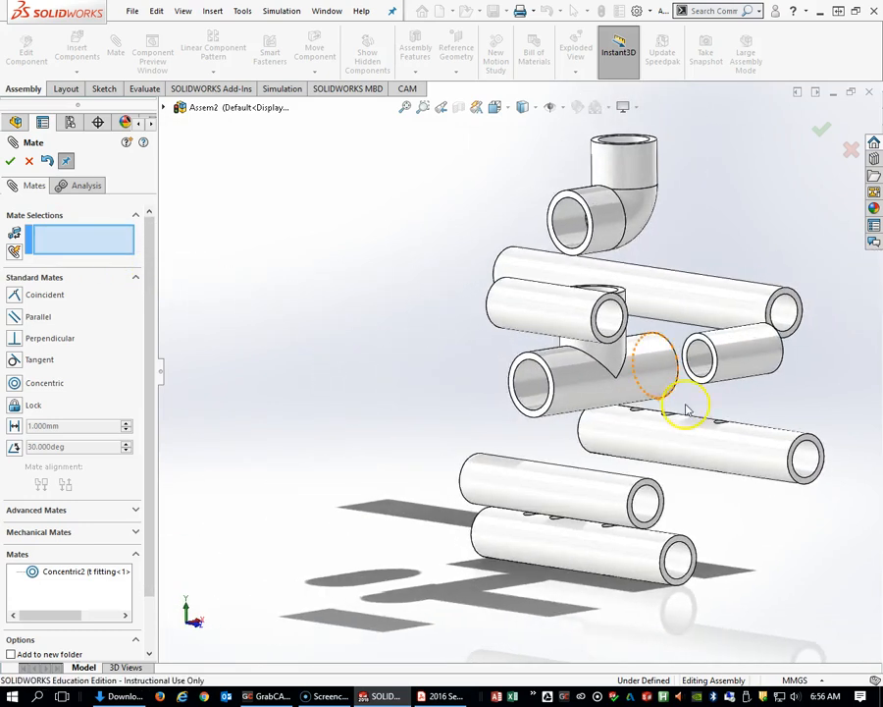
{"action": "scroll", "coordinate": [702, 384], "scroll_direction": "down", "scroll_amount": 5}
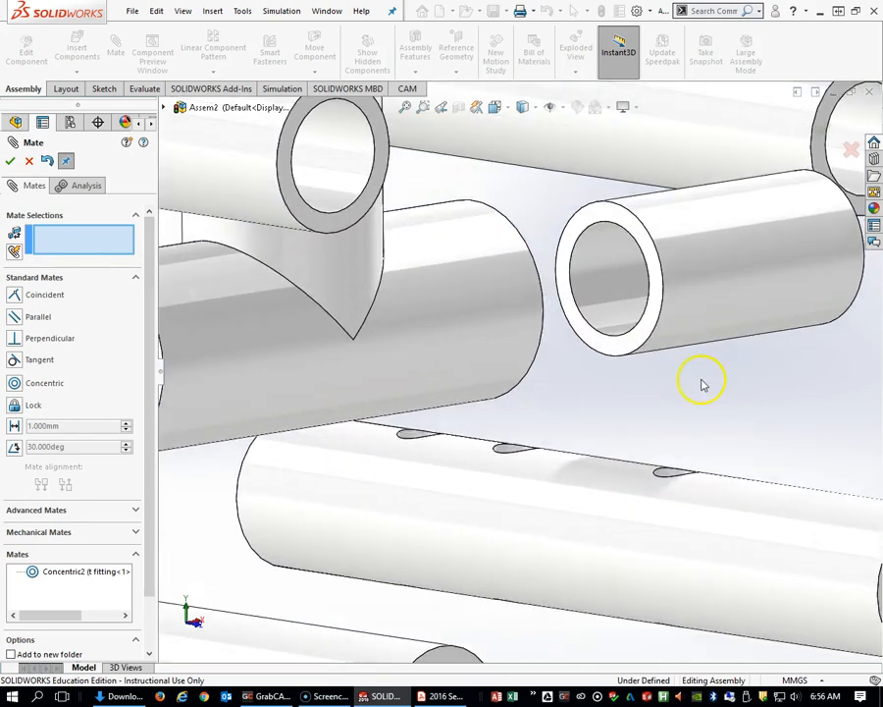
{"action": "left_click", "coordinate": [619, 219]}
{"action": "middle_click_drag", "start_coordinate": [647, 336], "coordinate": [472, 331]}
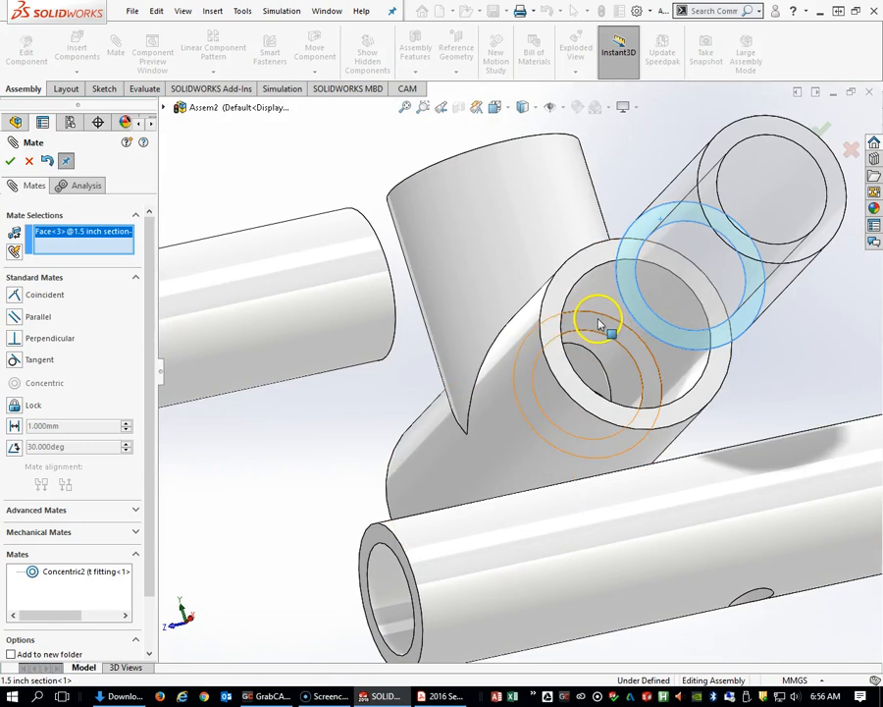
{"action": "left_click", "coordinate": [608, 369]}
{"action": "middle_click_drag", "start_coordinate": [622, 374], "coordinate": [737, 460]}
{"action": "left_click", "coordinate": [754, 290]}
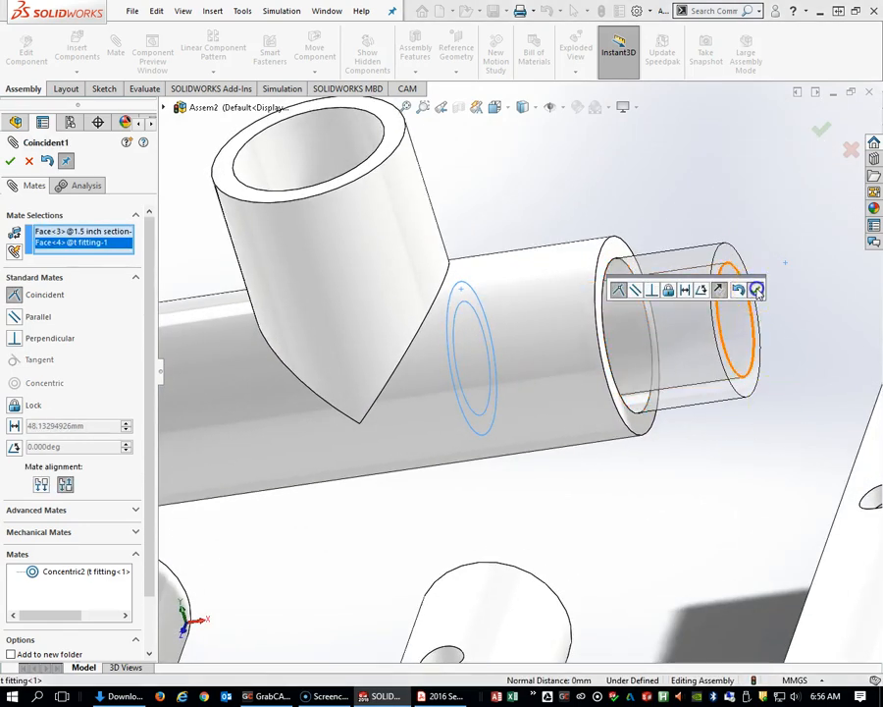
{"action": "scroll", "coordinate": [621, 451], "scroll_direction": "up", "scroll_amount": 5}
{"action": "middle_click_drag", "start_coordinate": [567, 436], "coordinate": [506, 365]}
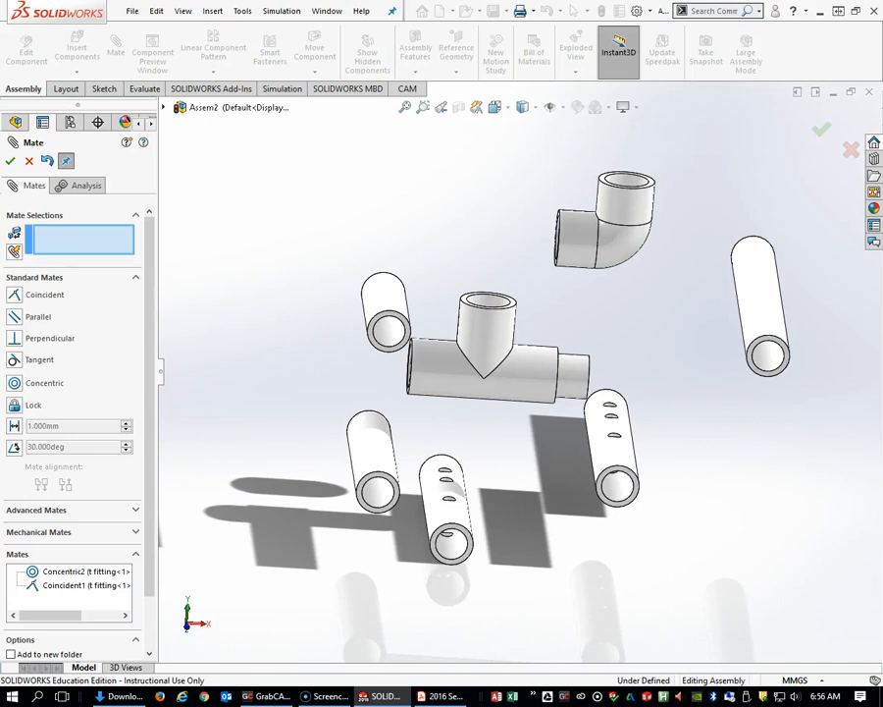
{"action": "left_click", "coordinate": [365, 463]}
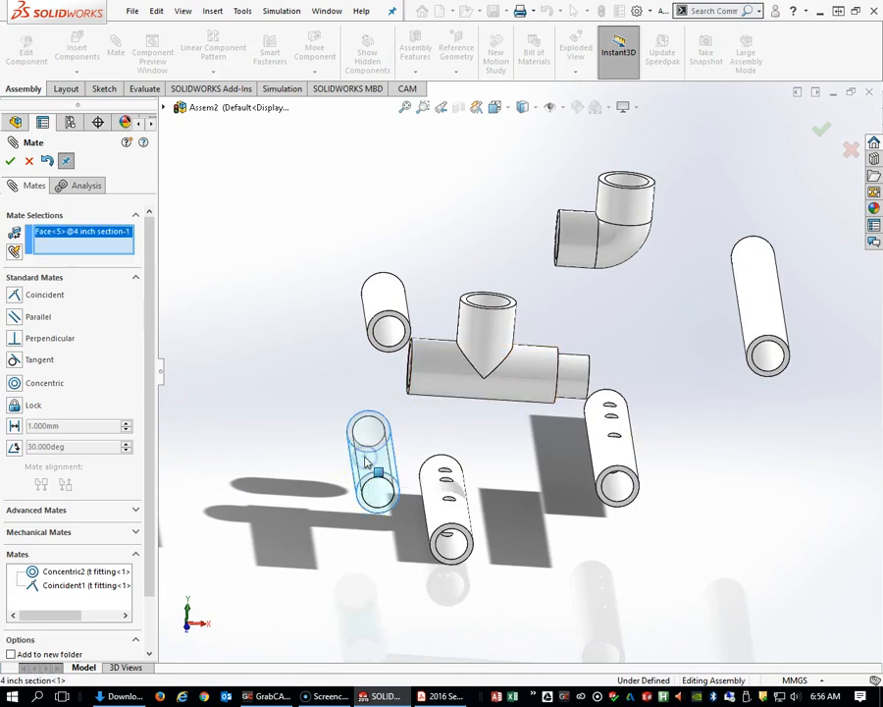
{"action": "right_click", "coordinate": [118, 241]}
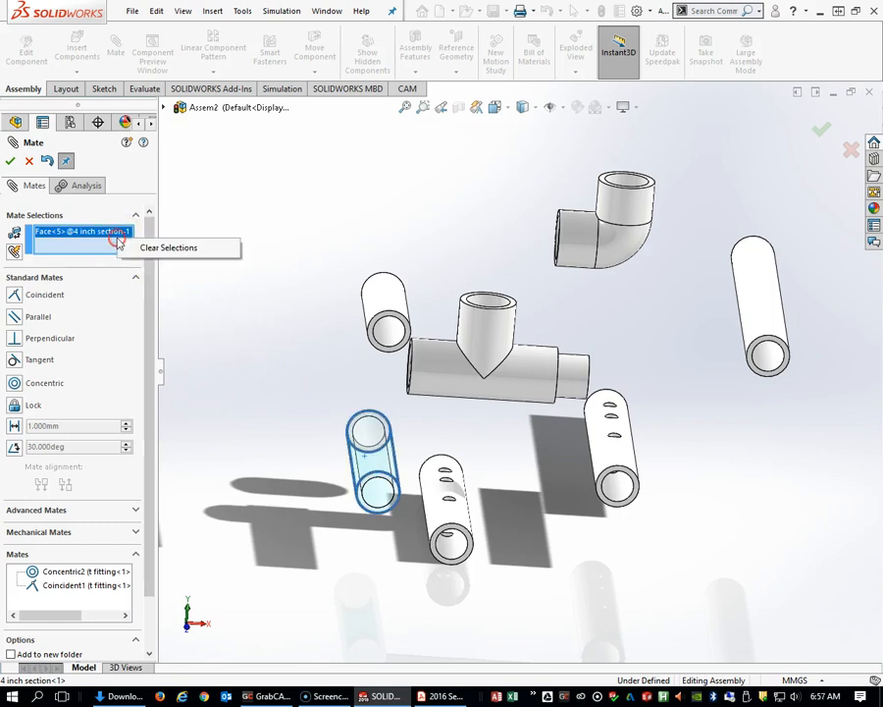
{"action": "left_click", "coordinate": [162, 248]}
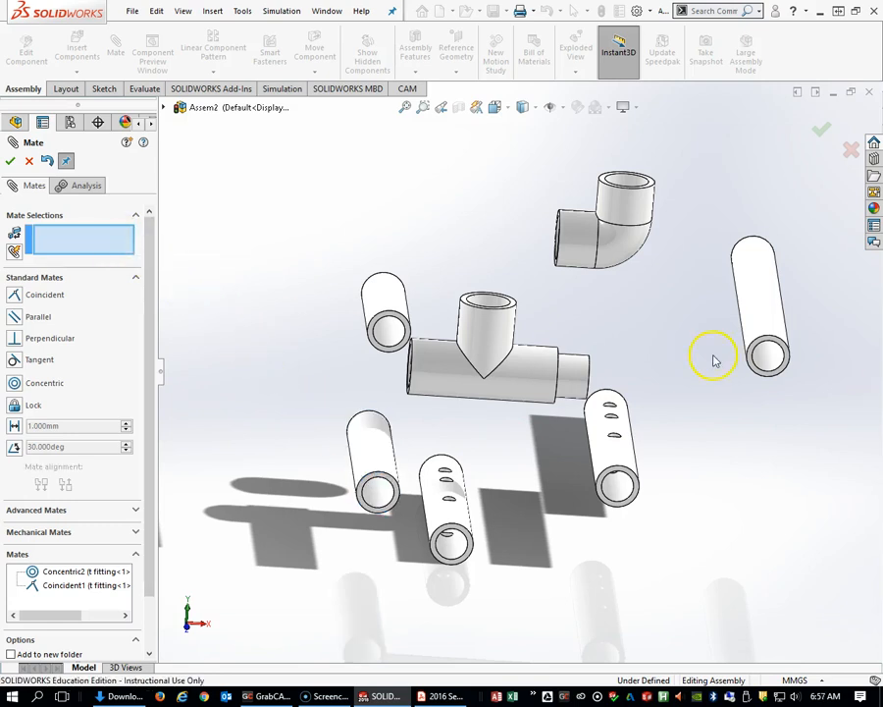
{"action": "left_click", "coordinate": [764, 311]}
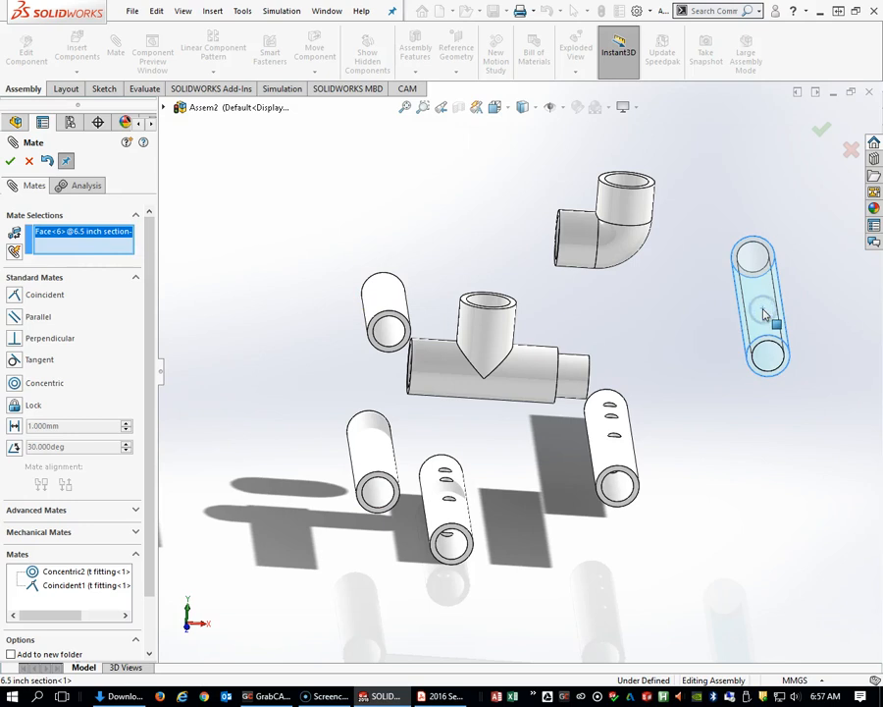
{"action": "scroll", "coordinate": [693, 410], "scroll_direction": "up", "scroll_amount": 7}
{"action": "middle_click_drag", "start_coordinate": [681, 408], "coordinate": [767, 444]}
{"action": "scroll", "coordinate": [418, 348], "scroll_direction": "down", "scroll_amount": 5}
{"action": "middle_click_drag", "start_coordinate": [516, 411], "coordinate": [507, 385]}
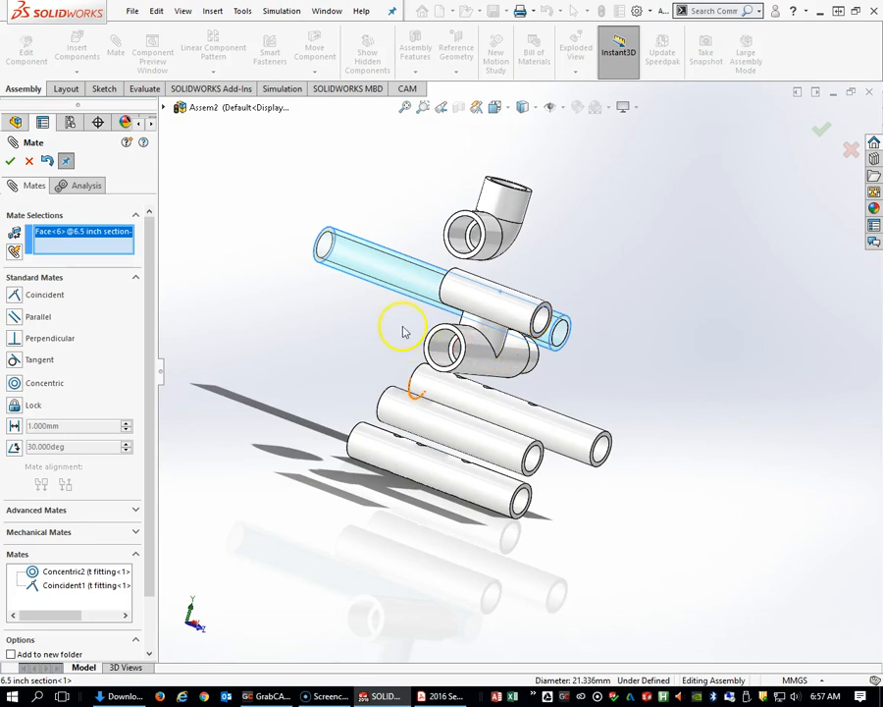
{"action": "left_click", "coordinate": [30, 160]}
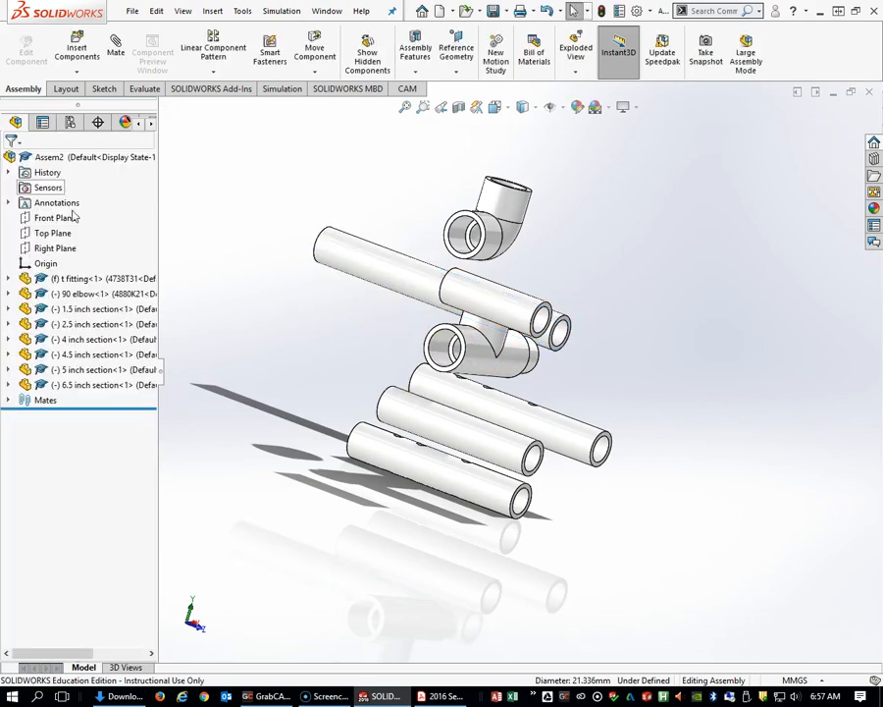
- Add a concentric mate between the 4 inch section's cylindrical face and the bore at the T fitting's open end
{"action": "left_click", "coordinate": [88, 338]}
{"action": "middle_click_drag", "start_coordinate": [370, 422], "coordinate": [213, 351]}
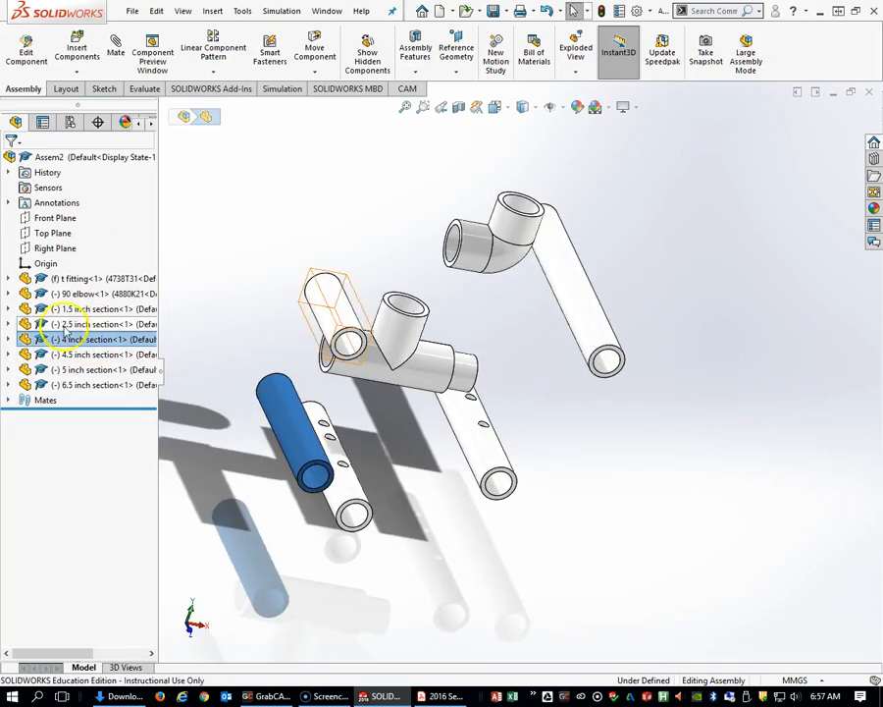
{"action": "left_click", "coordinate": [116, 54]}
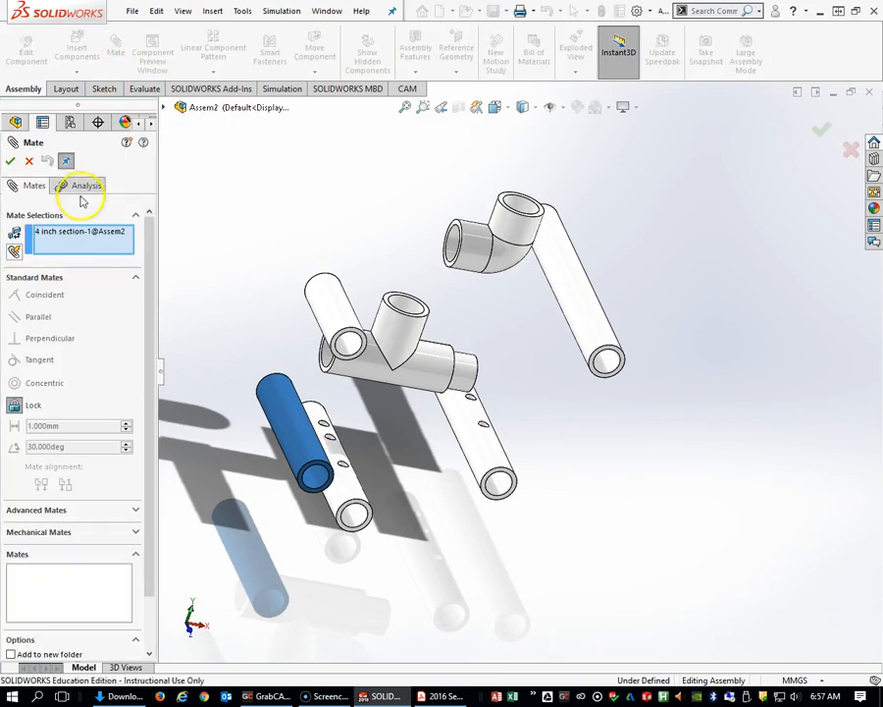
{"action": "right_click", "coordinate": [61, 252]}
{"action": "left_click", "coordinate": [98, 255]}
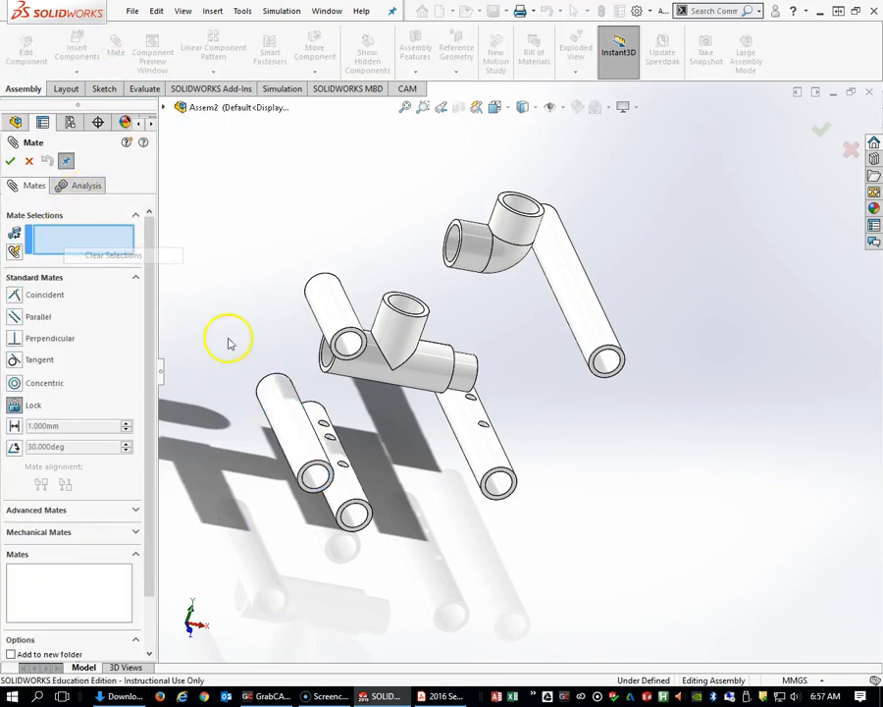
{"action": "left_click", "coordinate": [301, 458]}
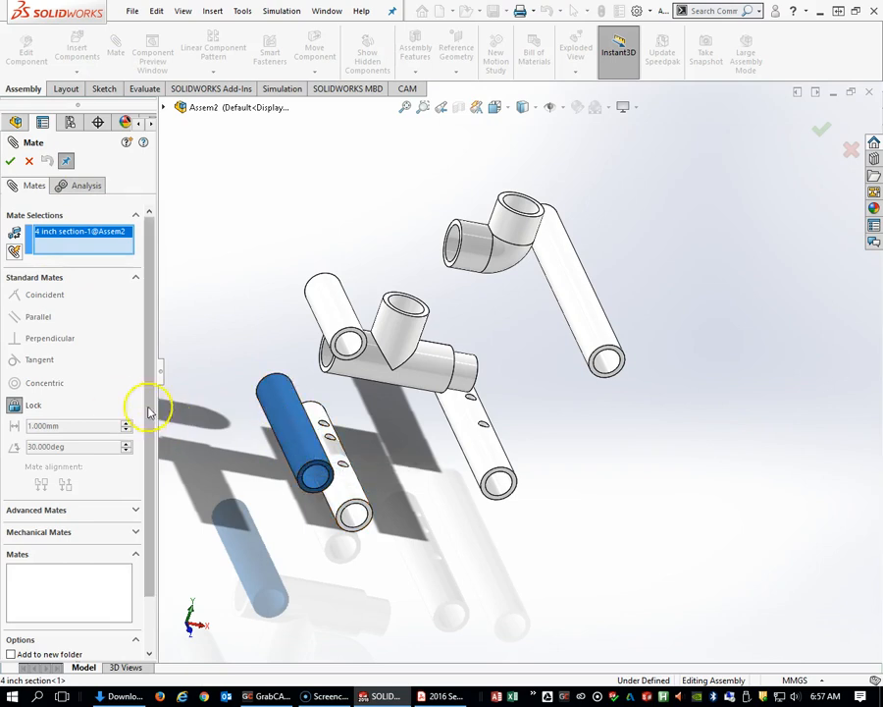
{"action": "right_click", "coordinate": [73, 242]}
{"action": "left_click", "coordinate": [88, 250]}
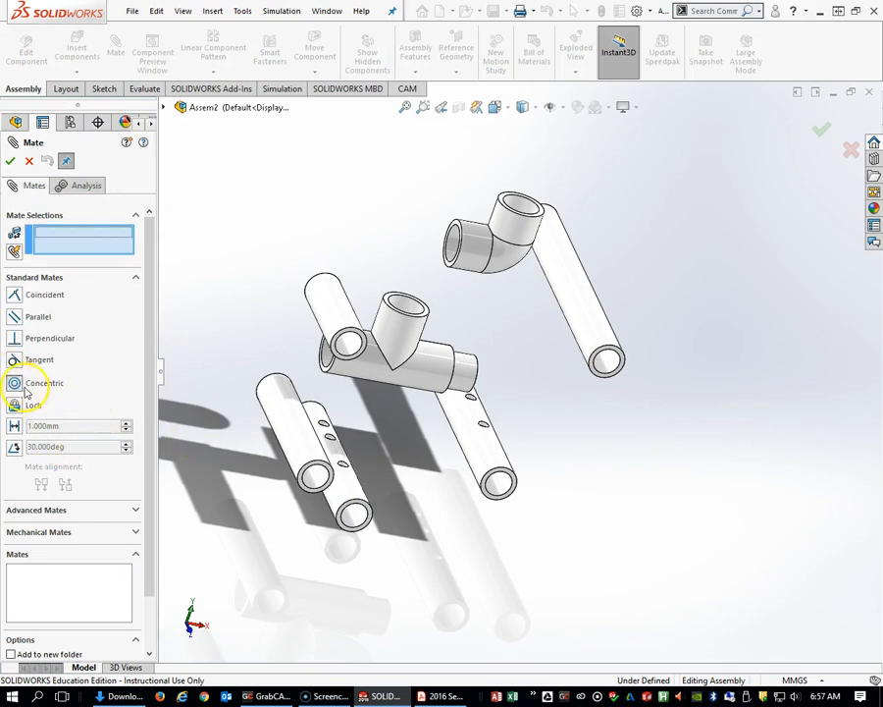
{"action": "left_click", "coordinate": [306, 454]}
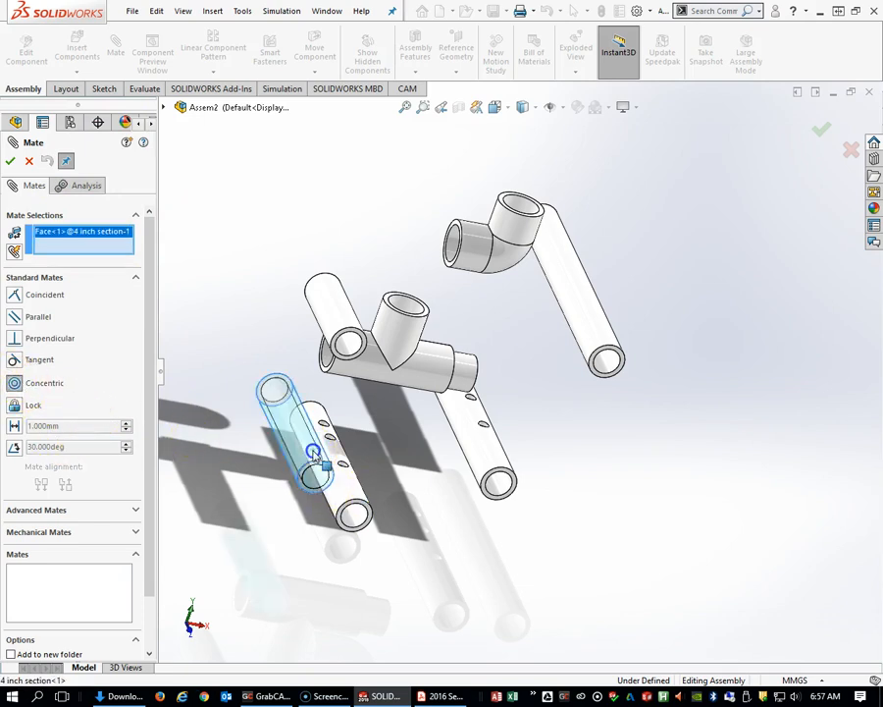
{"action": "left_click", "coordinate": [371, 382]}
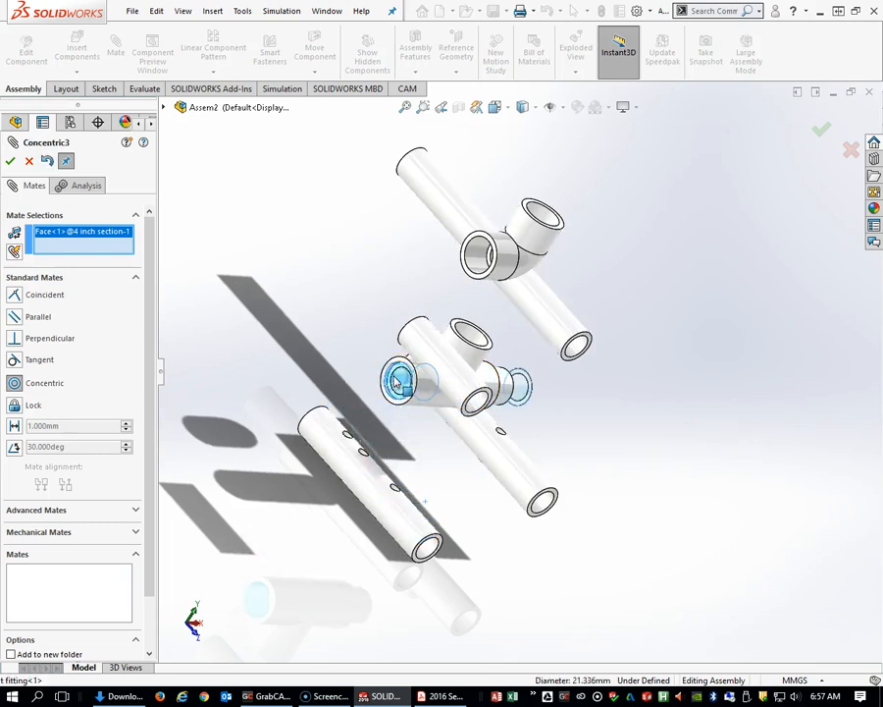
{"action": "left_click", "coordinate": [397, 383]}
{"action": "left_click", "coordinate": [376, 397]}
- Slide the 4 inch section along the shared axis until it lies clear of the T fitting's open end
{"action": "left_click_drag", "start_coordinate": [524, 384], "coordinate": [363, 378]}
{"action": "mouse_move", "coordinate": [415, 395]}
{"action": "middle_mouse_down"}
{"action": "mouse_move", "coordinate": [430, 408]}
{"action": "mouse_move", "coordinate": [424, 400]}
{"action": "middle_mouse_up"}
{"action": "left_click_drag", "start_coordinate": [386, 391], "coordinate": [337, 397]}
- Seat the 4 inch section in the T fitting with a coincident mate between its near end face and the inner shoulder's edge
{"action": "middle_click_drag", "start_coordinate": [395, 403], "coordinate": [268, 322]}
{"action": "scroll", "coordinate": [219, 336], "scroll_direction": "down", "scroll_amount": 1}
{"action": "scroll", "coordinate": [219, 335], "scroll_direction": "down", "scroll_amount": 2}
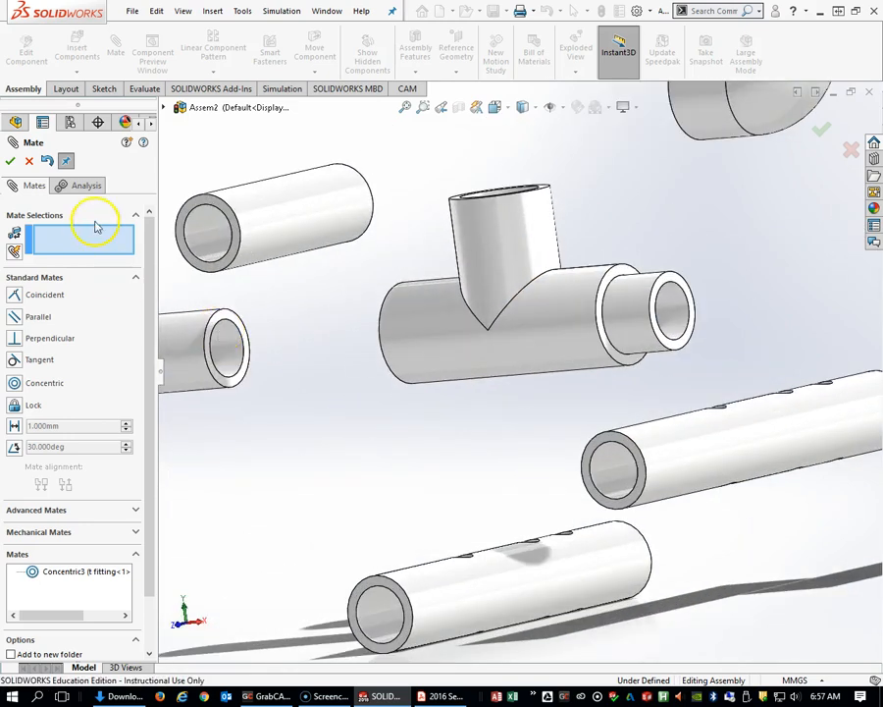
{"action": "left_click", "coordinate": [220, 320]}
{"action": "middle_click_drag", "start_coordinate": [309, 348], "coordinate": [452, 366]}
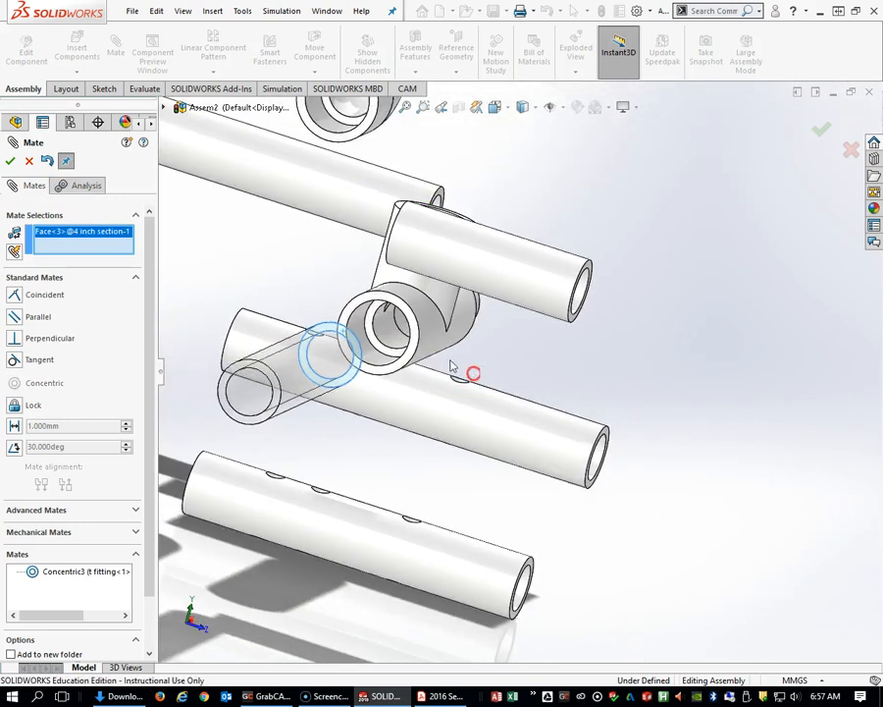
{"action": "left_click", "coordinate": [379, 317]}
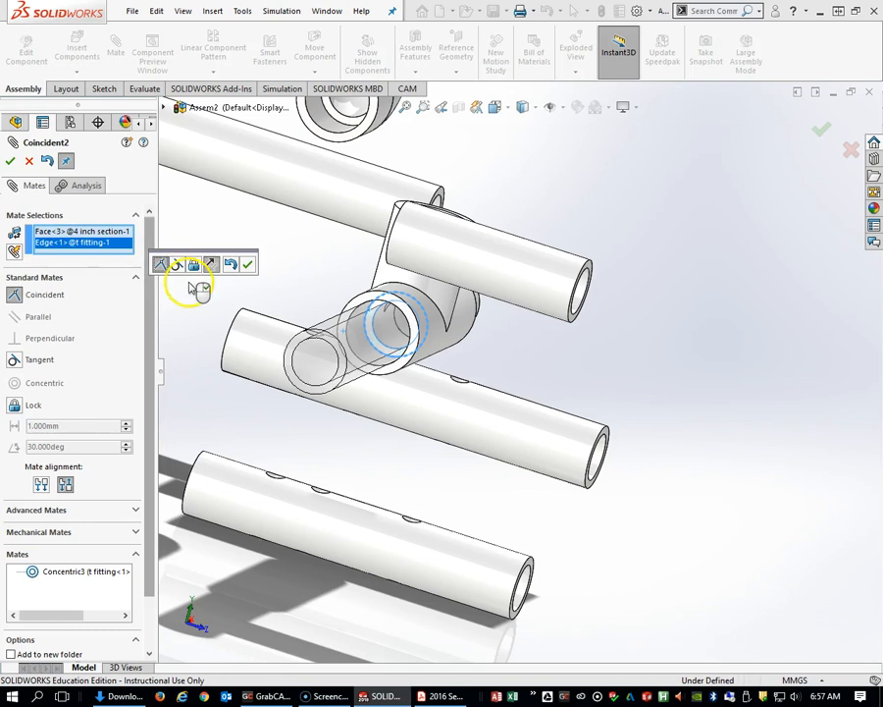
{"action": "left_click", "coordinate": [249, 268]}
- Switch to the SeaPerch build manual in Adobe Acrobat Reader and examine the exploded and assembled frame figures on page 6
{"action": "scroll", "coordinate": [400, 381], "scroll_direction": "up", "scroll_amount": 5}
{"action": "middle_click_drag", "start_coordinate": [433, 391], "coordinate": [361, 381]}
{"action": "scroll", "coordinate": [361, 381], "scroll_direction": "up", "scroll_amount": 1}
{"action": "left_click_drag", "start_coordinate": [882, 85], "coordinate": [535, 50]}
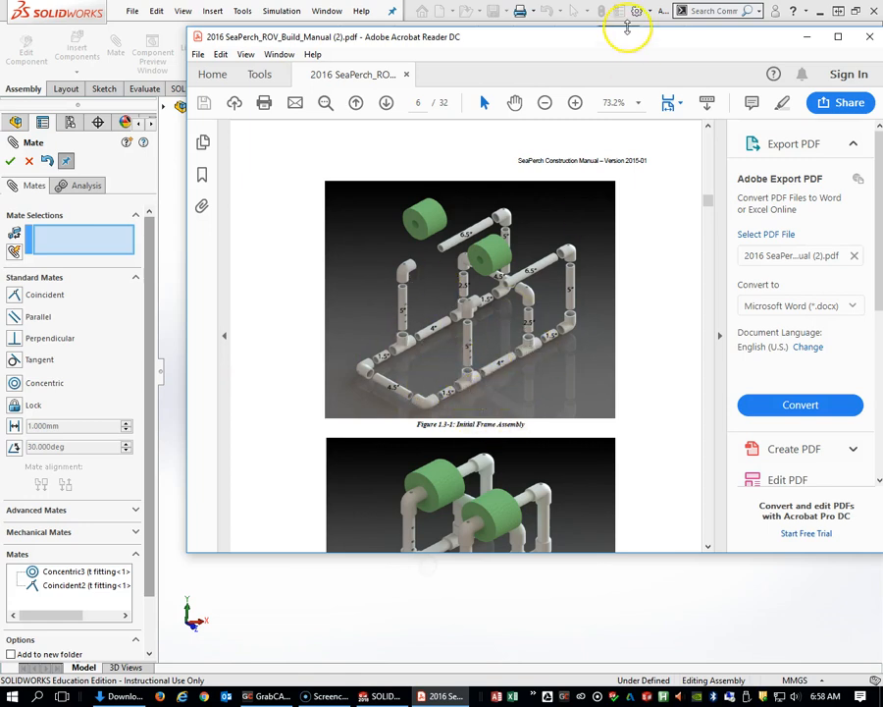
{"action": "scroll", "coordinate": [479, 420], "scroll_direction": "down", "scroll_amount": 3}
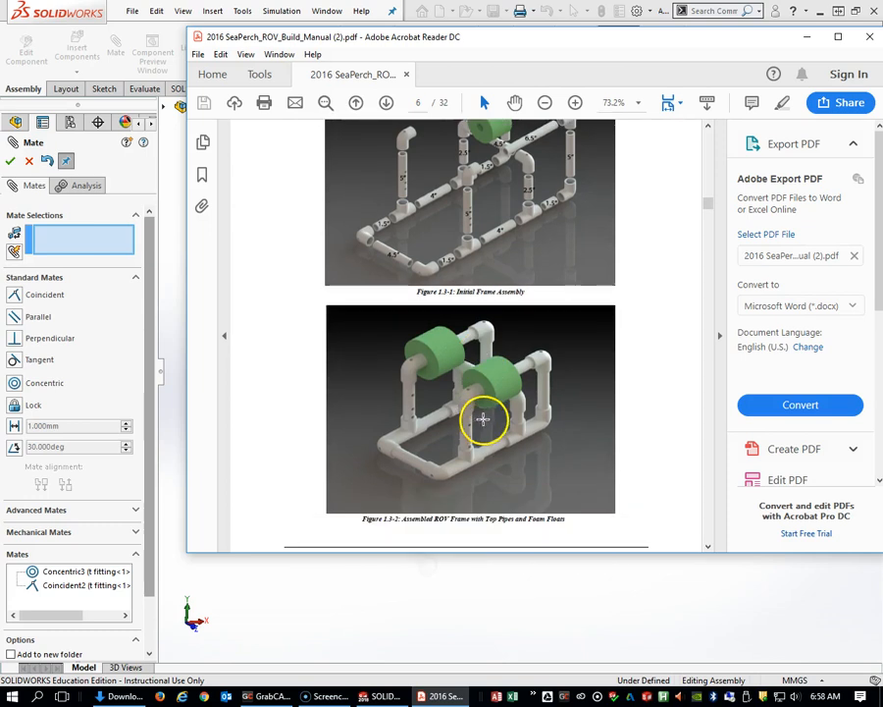
{"action": "left_click_drag", "start_coordinate": [578, 44], "coordinate": [882, 55]}
- Leave the Mate command and place three copies of the T fitting in the empty space above and beside the assembly
{"action": "left_click", "coordinate": [30, 162]}
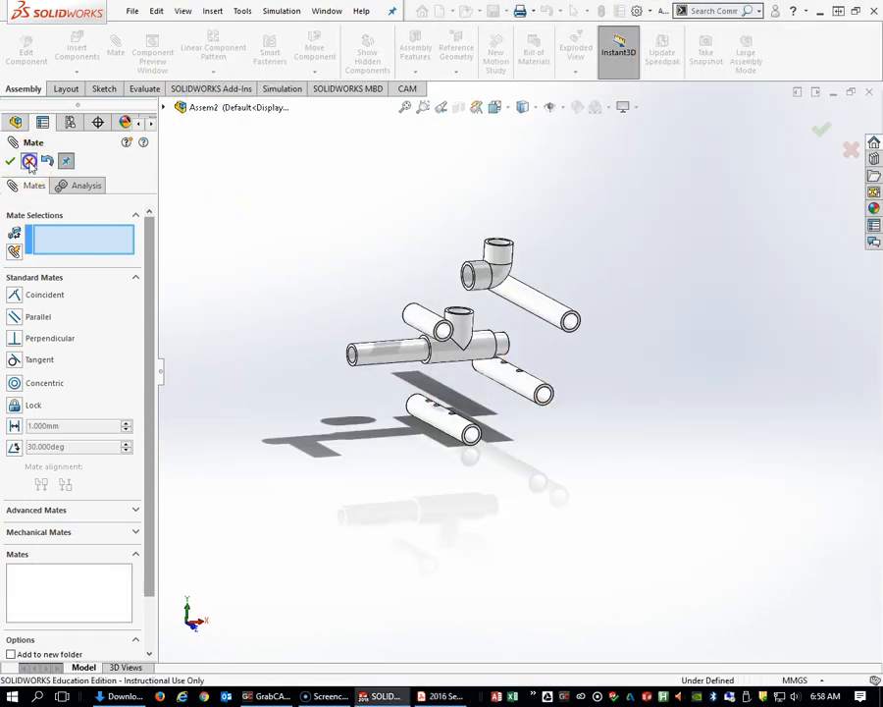
{"action": "mouse_move", "coordinate": [374, 363]}
{"action": "middle_mouse_down"}
{"action": "mouse_move", "coordinate": [346, 365]}
{"action": "mouse_move", "coordinate": [379, 367]}
{"action": "middle_mouse_up"}
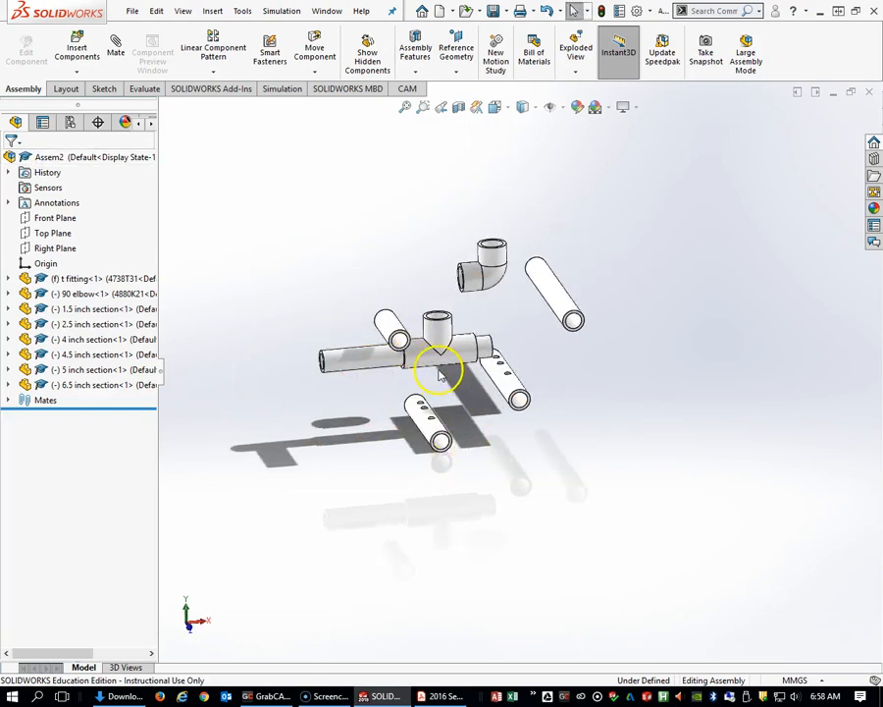
{"action": "left_click_drag", "start_coordinate": [424, 361], "coordinate": [367, 203], "text": "ctrl"}
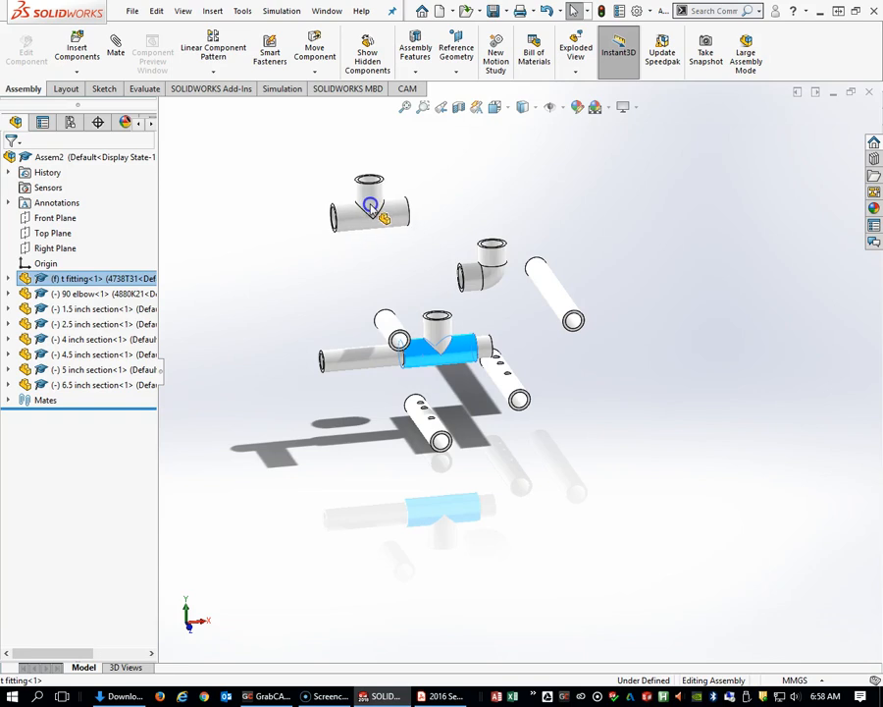
{"action": "left_click_drag", "start_coordinate": [448, 364], "coordinate": [258, 223], "text": "ctrl"}
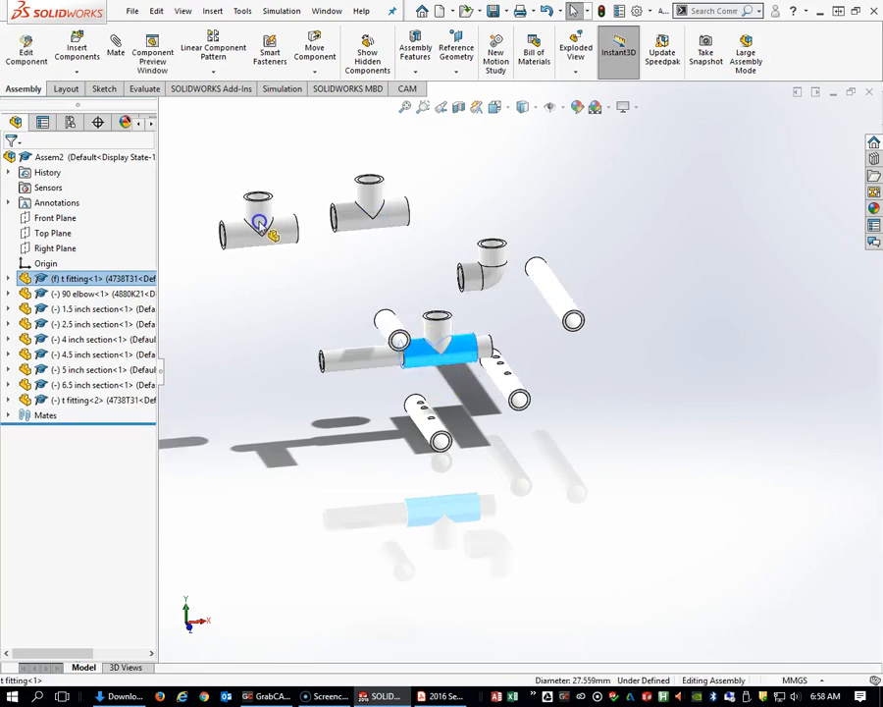
{"action": "left_click_drag", "start_coordinate": [448, 368], "coordinate": [229, 288], "text": "ctrl"}
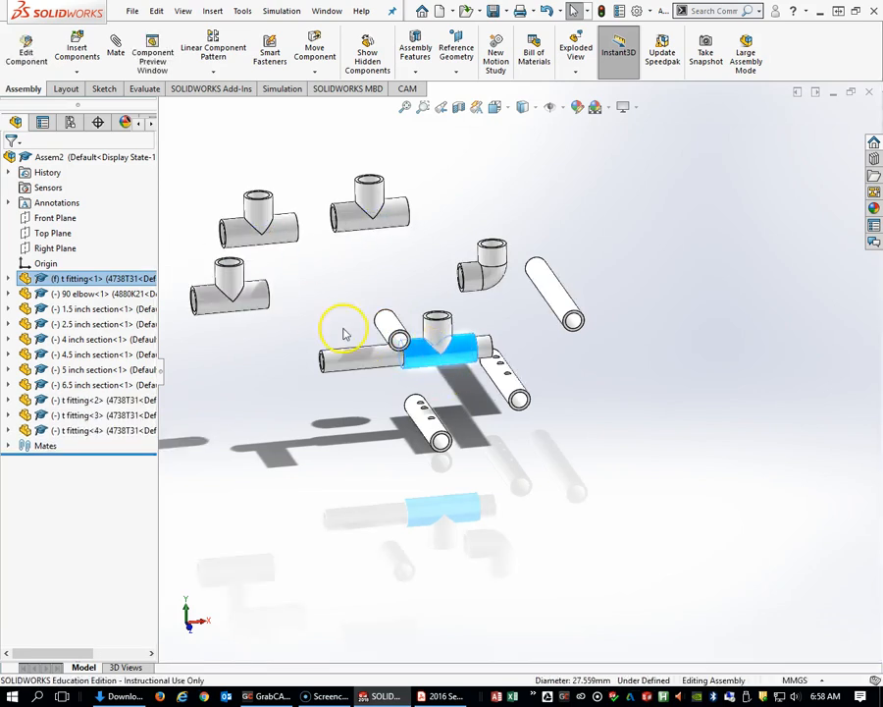
- Place two copies of the 90 elbow above the original elbow
{"action": "left_click", "coordinate": [450, 353]}
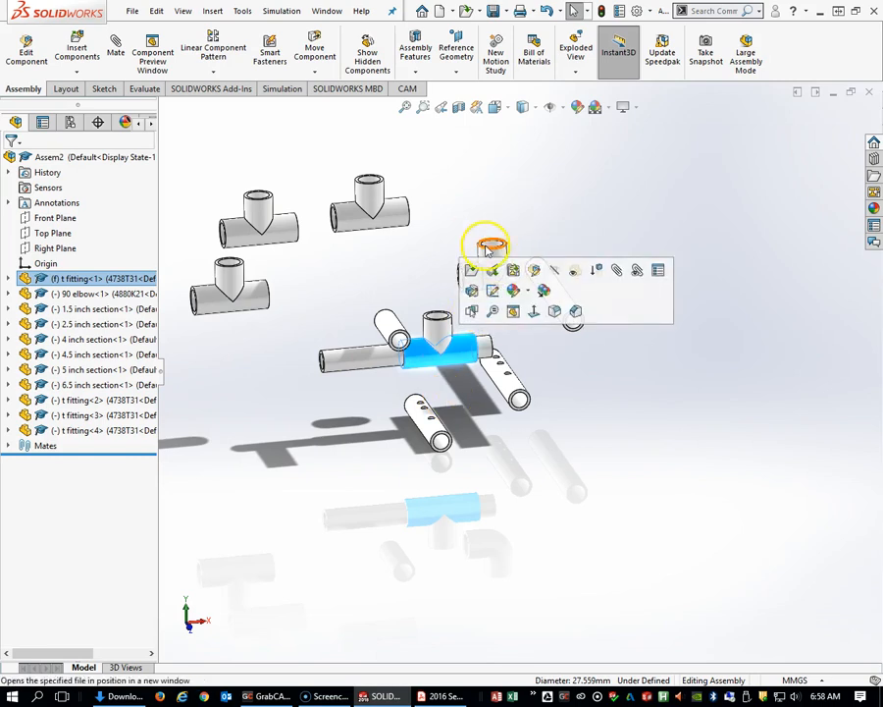
{"action": "left_click_drag", "start_coordinate": [493, 254], "coordinate": [586, 157], "text": "ctrl"}
{"action": "left_click_drag", "start_coordinate": [489, 265], "coordinate": [520, 154], "text": "ctrl"}
- Place one copy of the 1.5 inch section and one copy of the 4 inch section above the assembly
{"action": "left_click", "coordinate": [491, 350]}
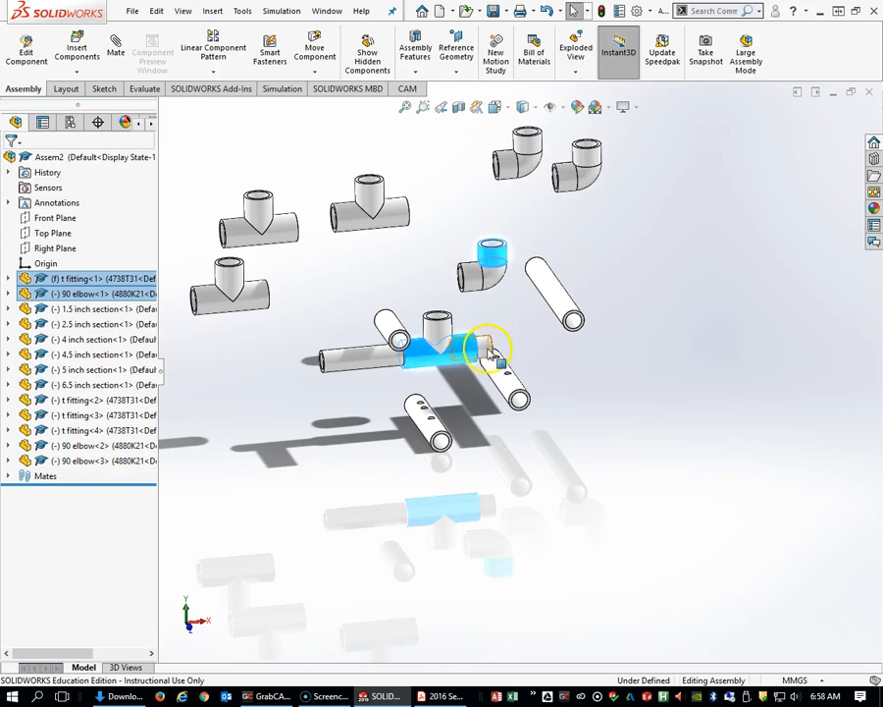
{"action": "left_click_drag", "start_coordinate": [489, 348], "coordinate": [435, 246]}
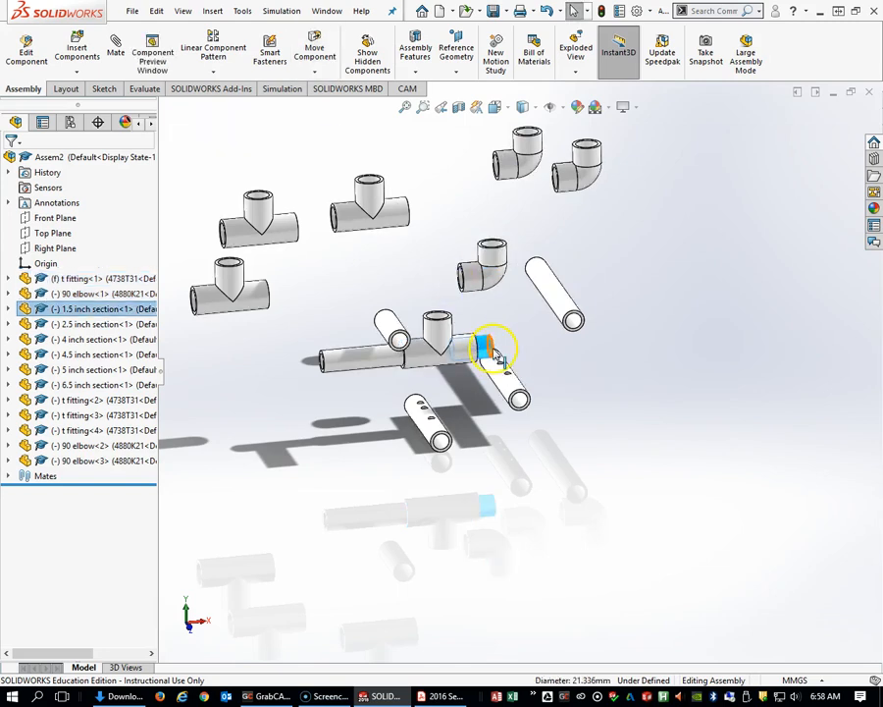
{"action": "left_click", "coordinate": [546, 315]}
{"action": "left_click_drag", "start_coordinate": [488, 345], "coordinate": [471, 248]}
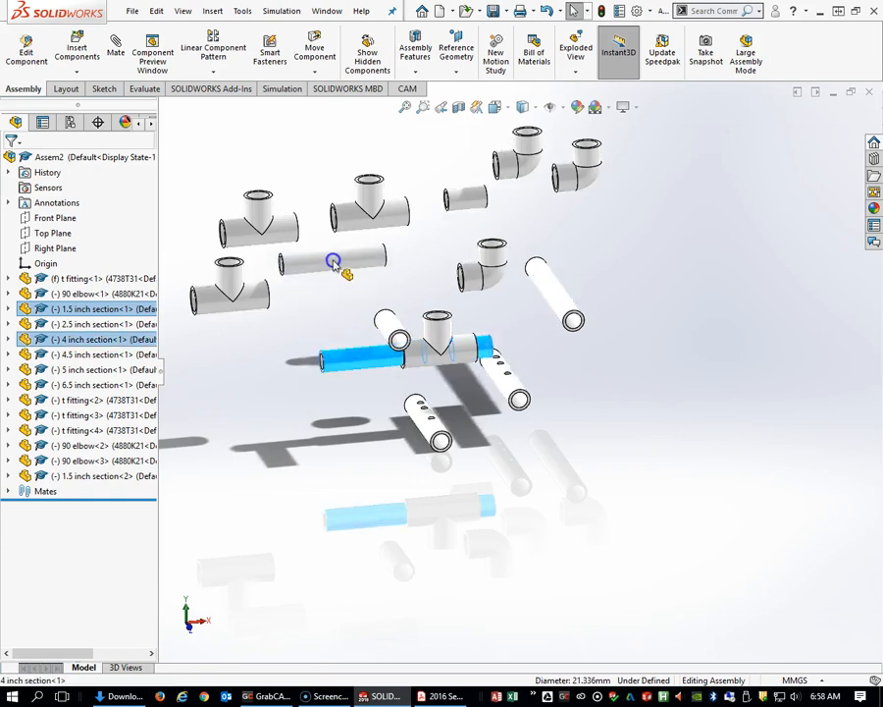
{"action": "left_click", "coordinate": [331, 258]}
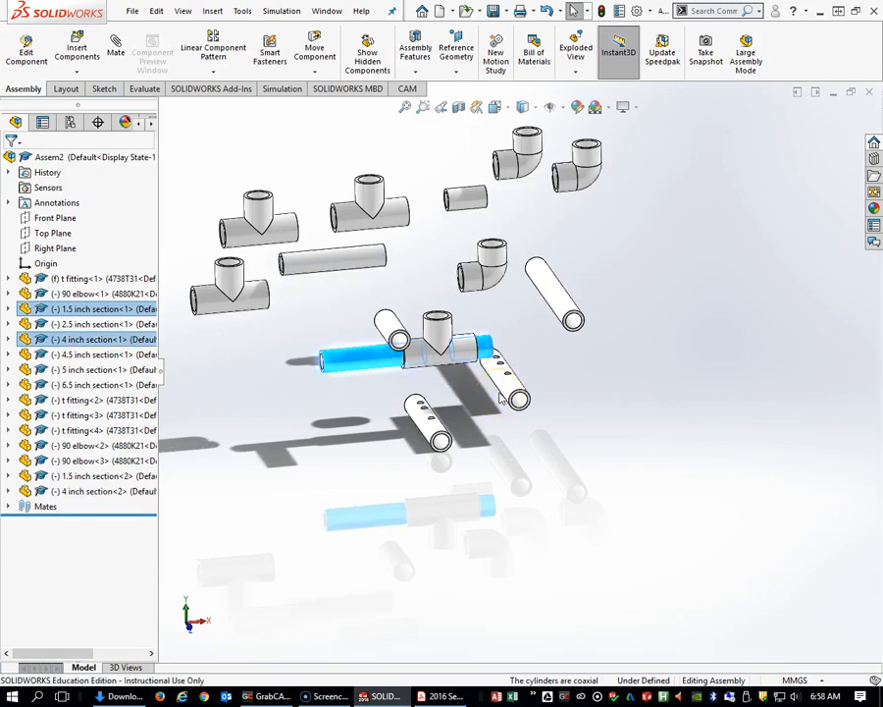
- Place two more copies of the 1.5 inch section, one beside the 4 inch section and one near the copied T fittings
{"action": "left_click_drag", "start_coordinate": [481, 353], "coordinate": [246, 376]}
{"action": "left_click_drag", "start_coordinate": [463, 196], "coordinate": [181, 222], "text": "ctrl"}
{"action": "scroll", "coordinate": [367, 466], "scroll_direction": "up", "scroll_amount": 3}
{"action": "middle_click_drag", "start_coordinate": [382, 432], "coordinate": [424, 421]}
{"action": "left_click", "coordinate": [404, 420]}
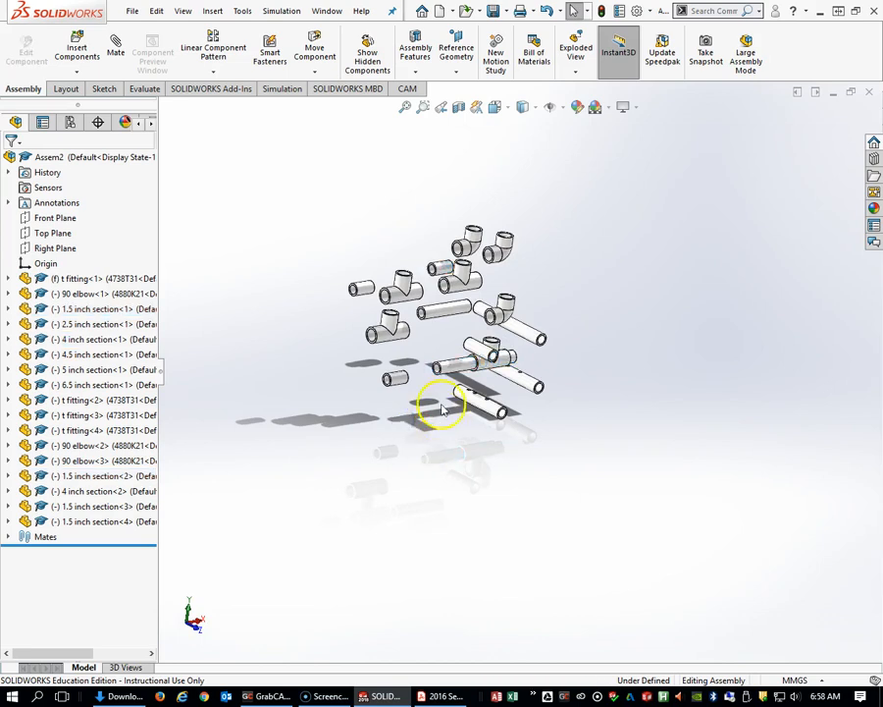
- Add a concentric mate between the bore of the copied T fitting<2> and the seated 4 inch section
{"action": "left_click", "coordinate": [113, 49]}
{"action": "scroll", "coordinate": [461, 383], "scroll_direction": "down", "scroll_amount": 6}
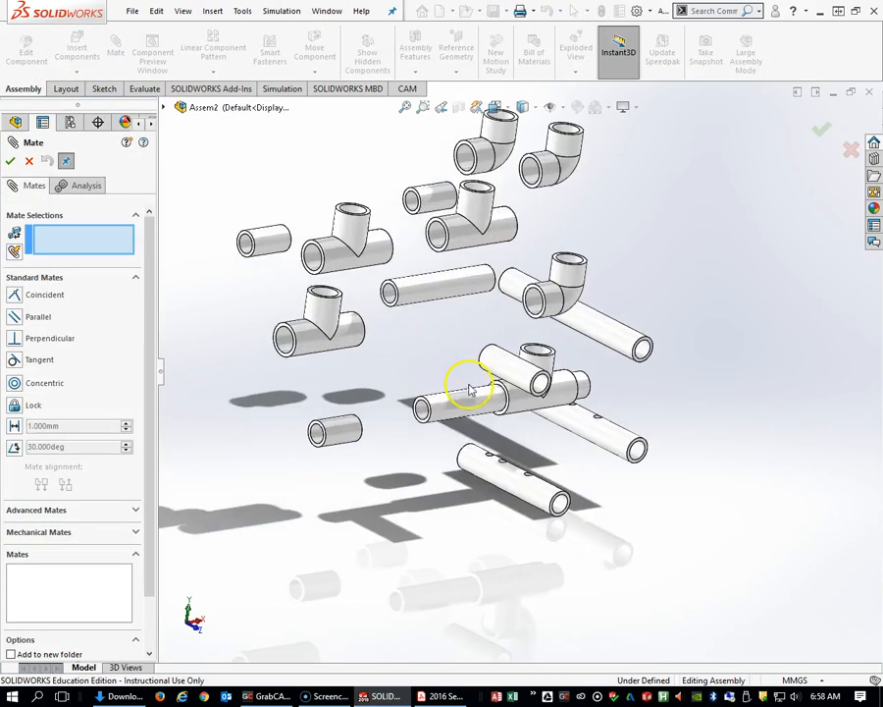
{"action": "middle_click_drag", "start_coordinate": [446, 256], "coordinate": [346, 284]}
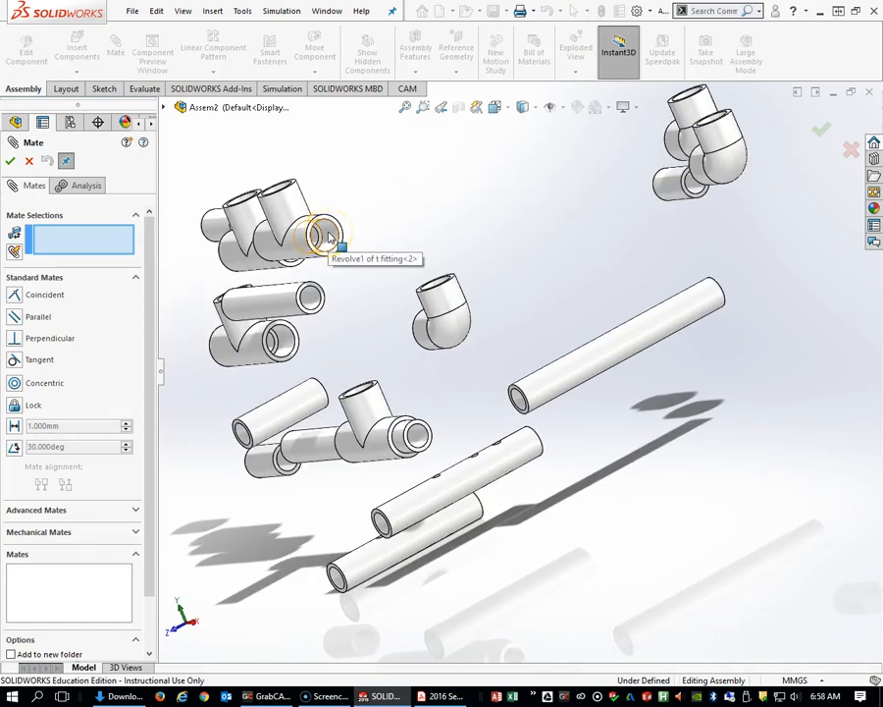
{"action": "left_click", "coordinate": [329, 238]}
{"action": "middle_click_drag", "start_coordinate": [340, 357], "coordinate": [491, 325]}
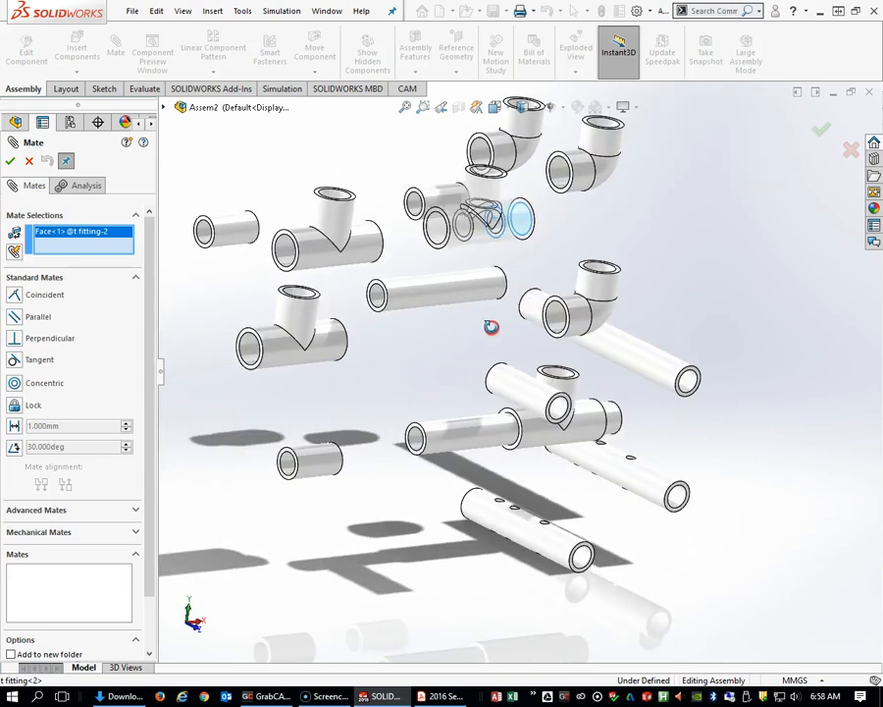
{"action": "left_click", "coordinate": [445, 445]}
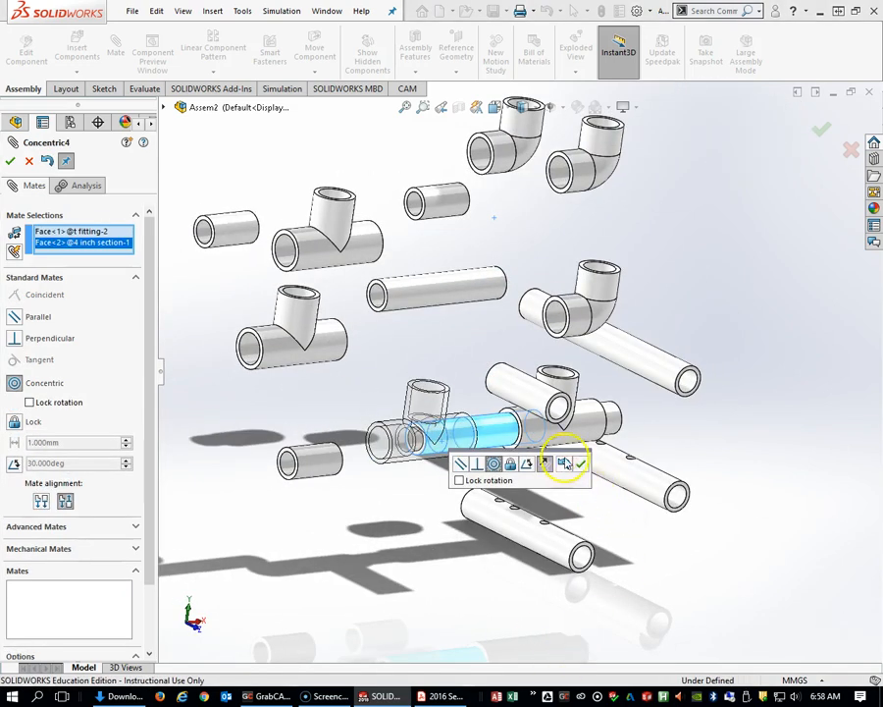
{"action": "left_click", "coordinate": [581, 465]}
- Slide T fitting<2> clear of the 4 inch section and mate its inner shoulder coincident with the pipe's free end face
{"action": "left_click_drag", "start_coordinate": [432, 439], "coordinate": [317, 467]}
{"action": "middle_click_drag", "start_coordinate": [441, 497], "coordinate": [244, 432]}
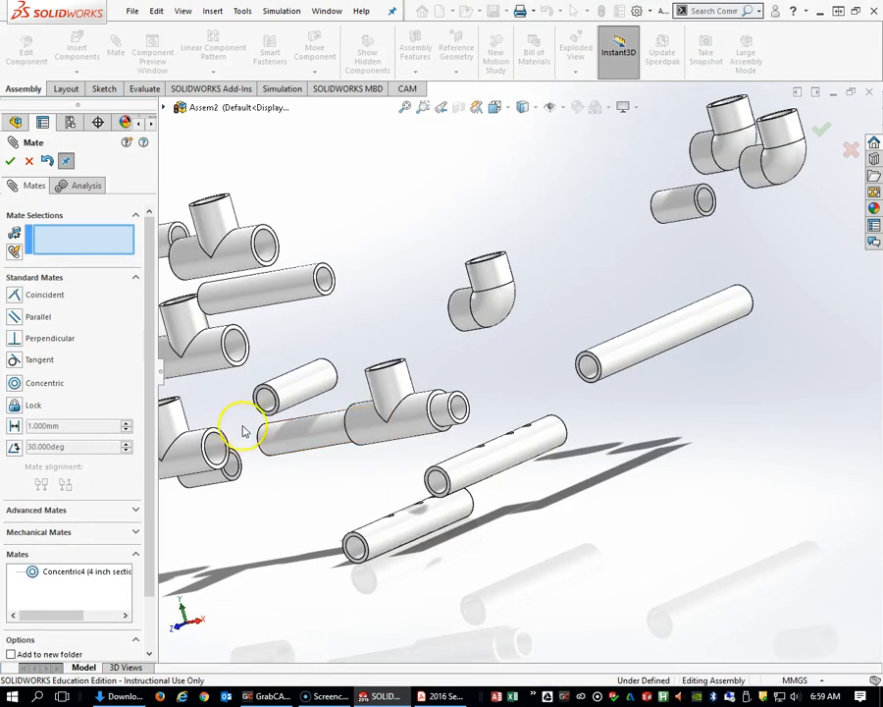
{"action": "middle_click_drag", "start_coordinate": [299, 491], "coordinate": [256, 444]}
{"action": "scroll", "coordinate": [294, 452], "scroll_direction": "down", "scroll_amount": 5}
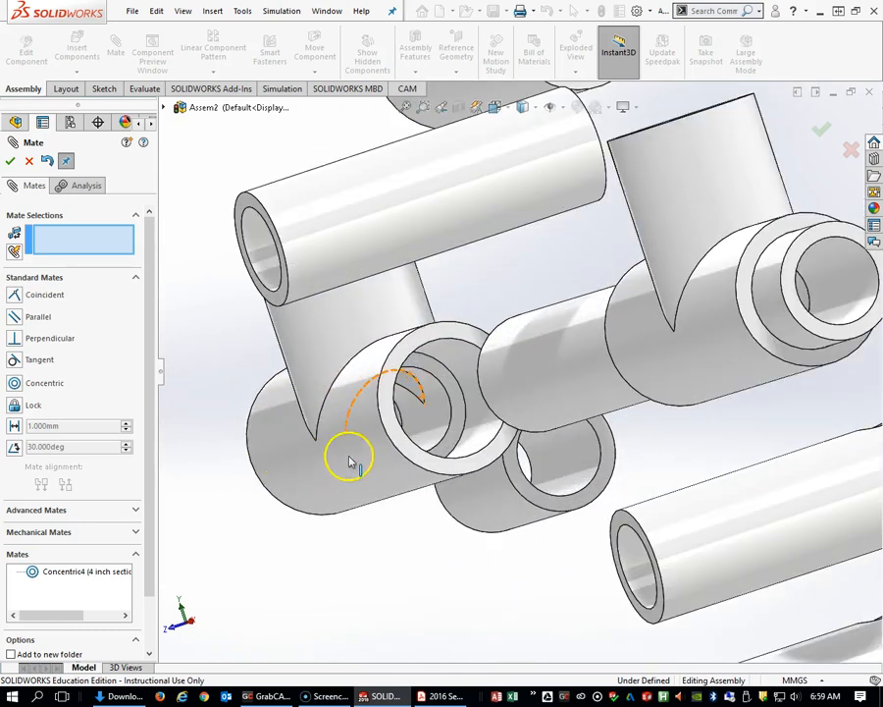
{"action": "left_click", "coordinate": [447, 373]}
{"action": "middle_click_drag", "start_coordinate": [536, 522], "coordinate": [689, 506]}
{"action": "scroll", "coordinate": [645, 393], "scroll_direction": "up", "scroll_amount": 4}
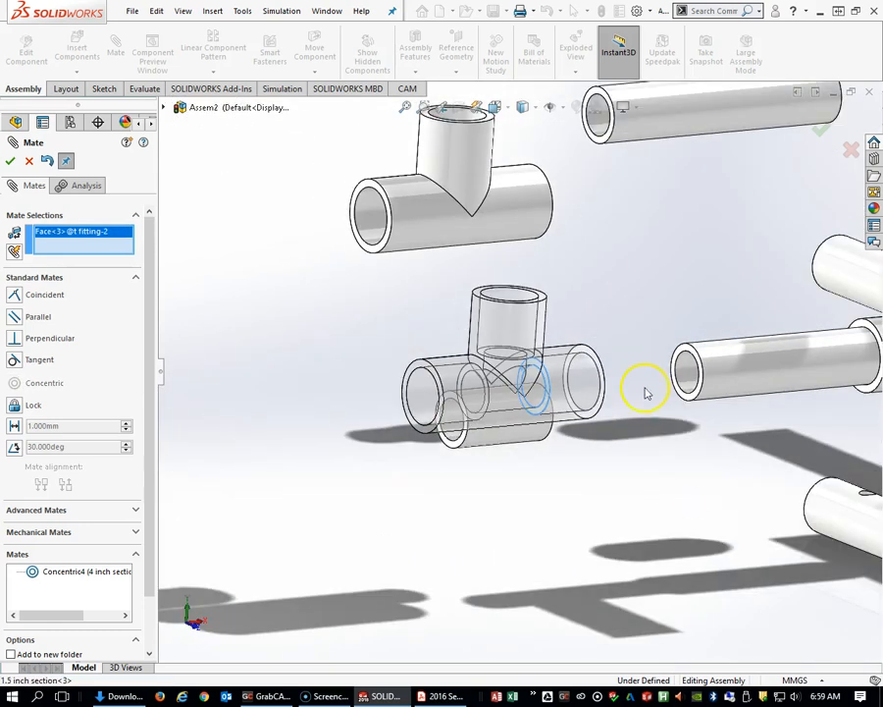
{"action": "left_click", "coordinate": [688, 355]}
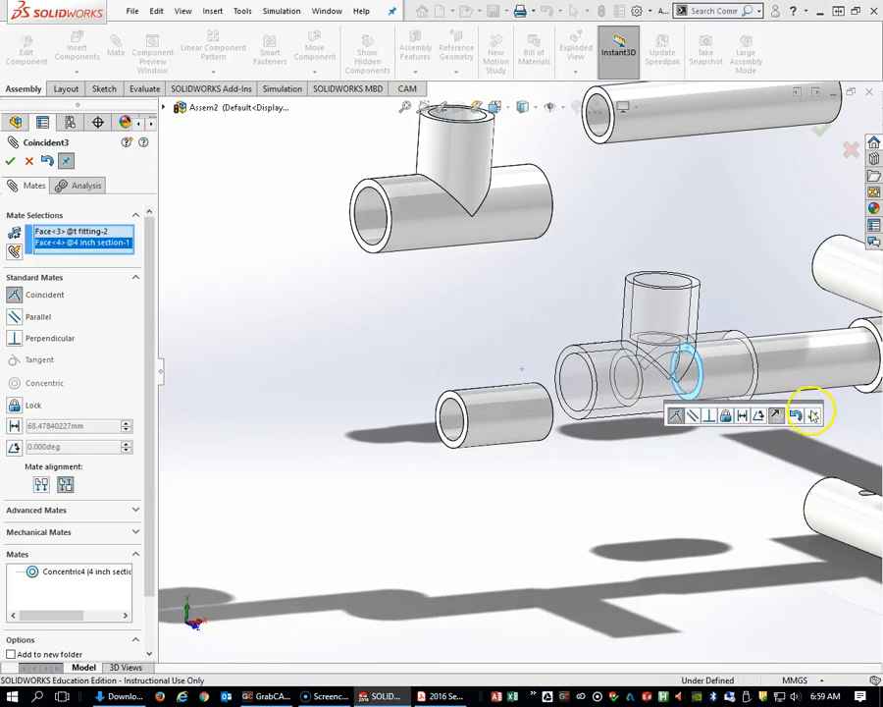
{"action": "left_click", "coordinate": [814, 416]}
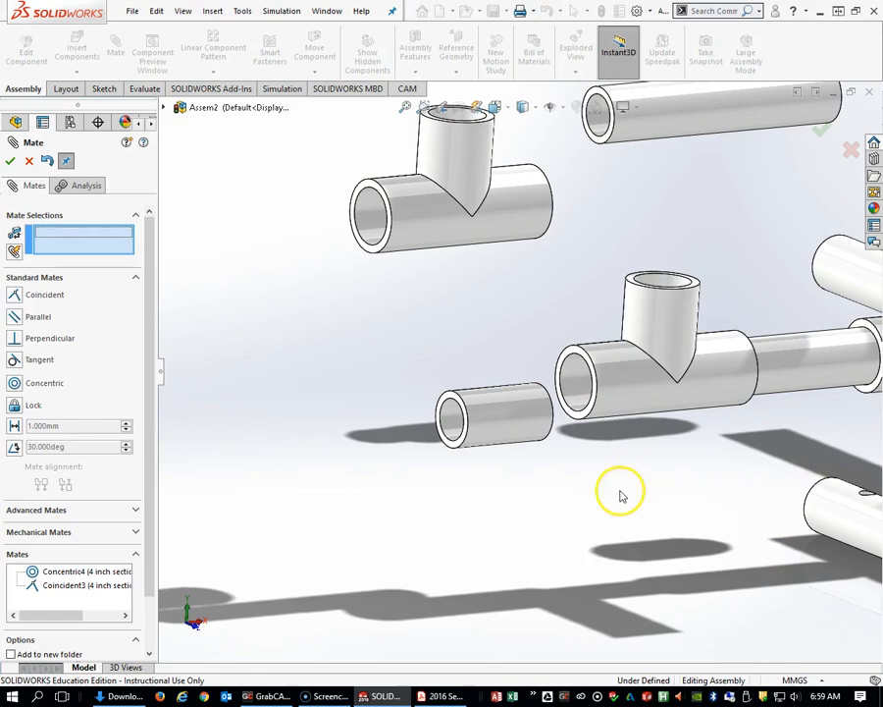
- Mate the nearby 1.5 inch section concentric with T fitting<2> and slide it clear of the fitting's open end
{"action": "left_click", "coordinate": [495, 409]}
{"action": "left_click", "coordinate": [610, 381]}
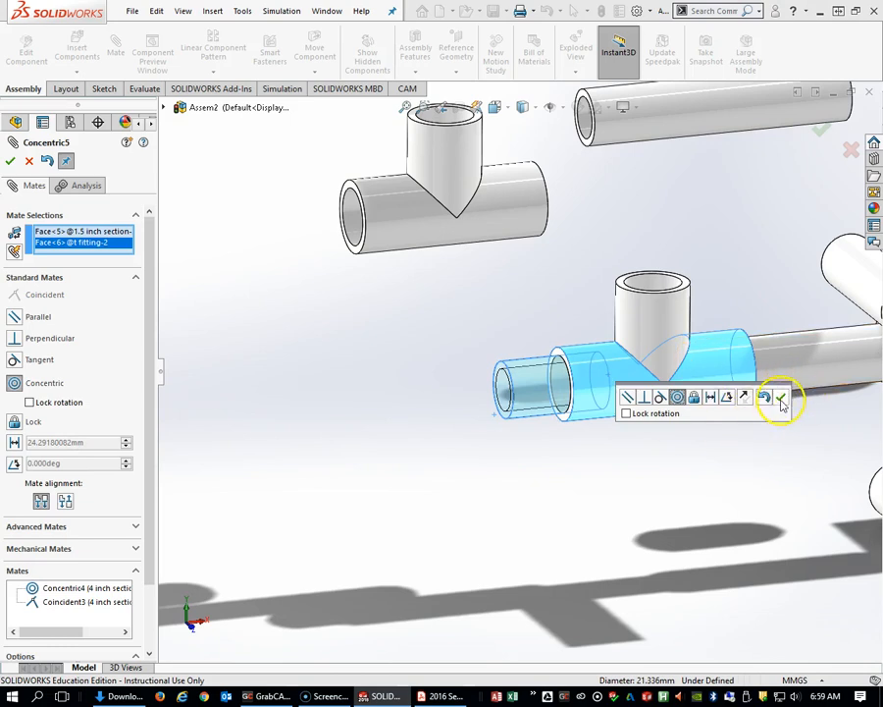
{"action": "left_click", "coordinate": [783, 404]}
{"action": "left_click_drag", "start_coordinate": [593, 387], "coordinate": [365, 383]}
- Mate the end face of 1.5 inch section<3> coincident with the inner shoulder of T fitting<2>
{"action": "middle_click_drag", "start_coordinate": [554, 396], "coordinate": [443, 397]}
{"action": "scroll", "coordinate": [601, 391], "scroll_direction": "down", "scroll_amount": 4}
{"action": "left_click", "coordinate": [466, 336]}
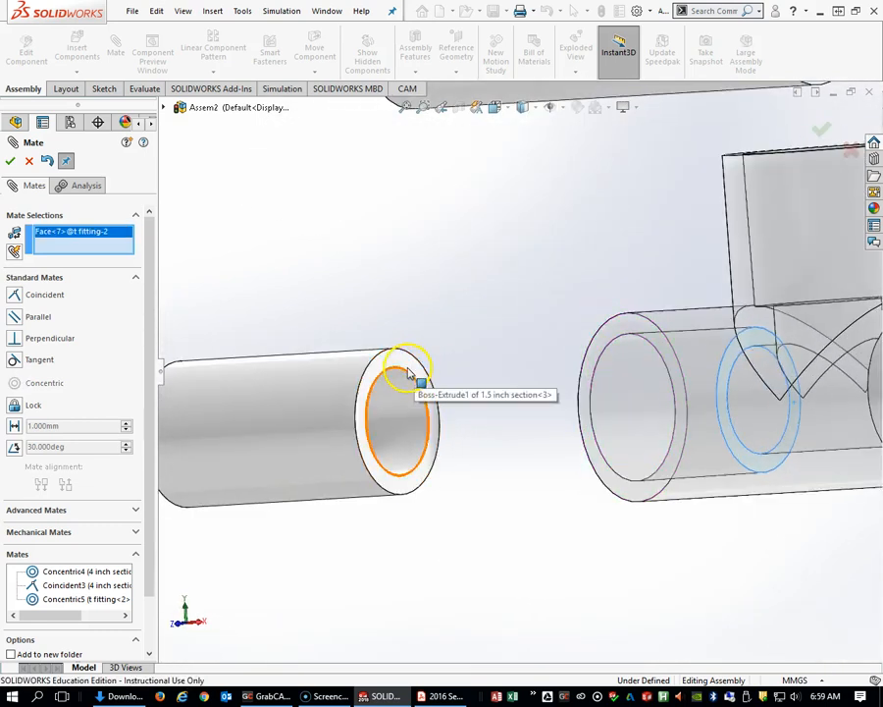
{"action": "left_click", "coordinate": [410, 372]}
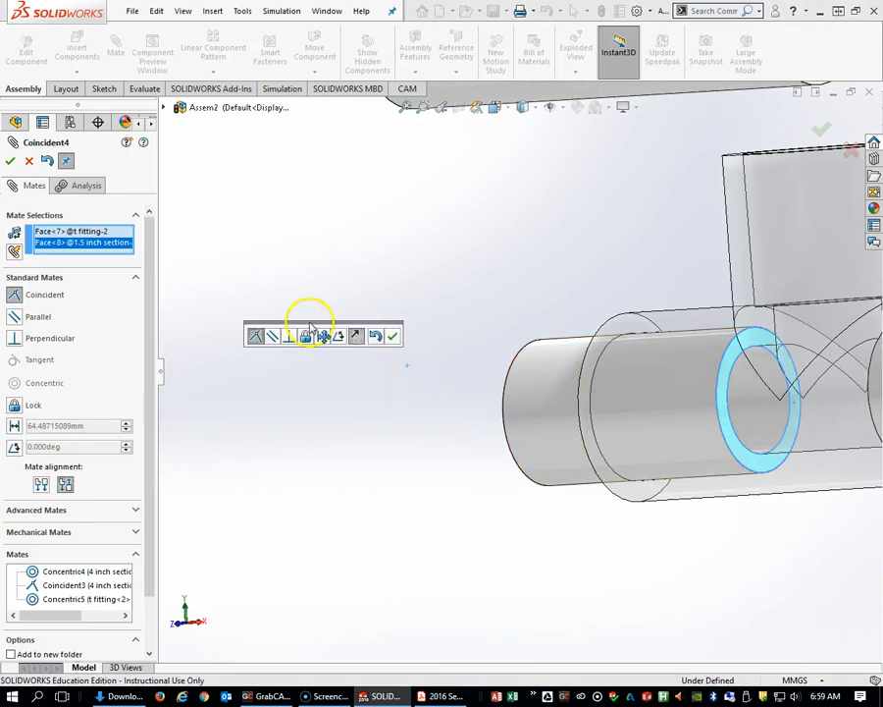
{"action": "left_click", "coordinate": [395, 337]}
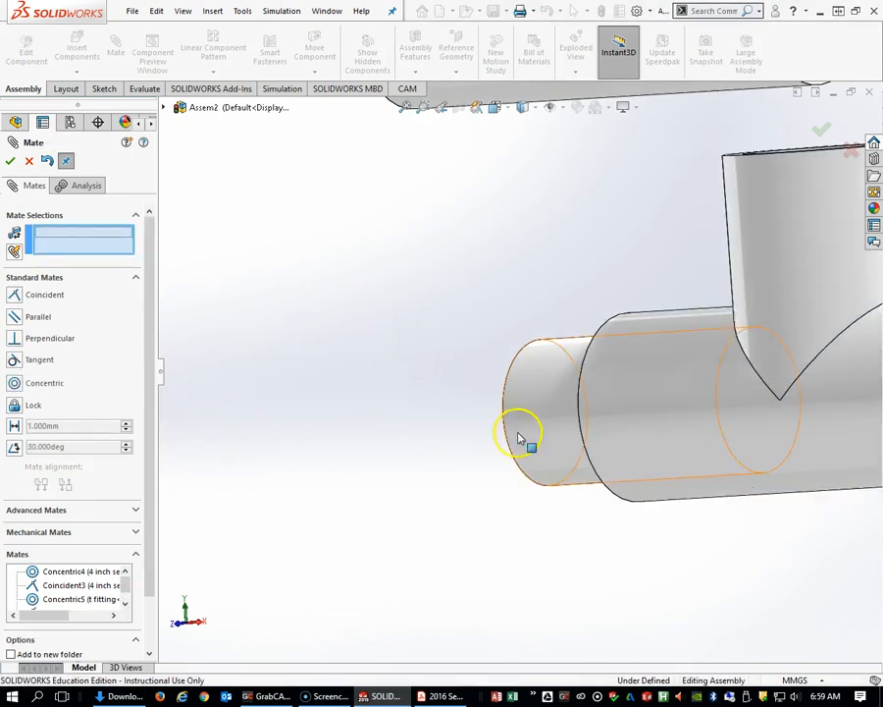
- Move 90 elbow<1> beside the free end of 1.5 inch section<3> and mate it concentric with that pipe
{"action": "scroll", "coordinate": [638, 446], "scroll_direction": "up", "scroll_amount": 10}
{"action": "mouse_move", "coordinate": [660, 416]}
{"action": "middle_mouse_down"}
{"action": "mouse_move", "coordinate": [668, 432]}
{"action": "mouse_move", "coordinate": [622, 414]}
{"action": "mouse_move", "coordinate": [643, 412]}
{"action": "middle_mouse_up"}
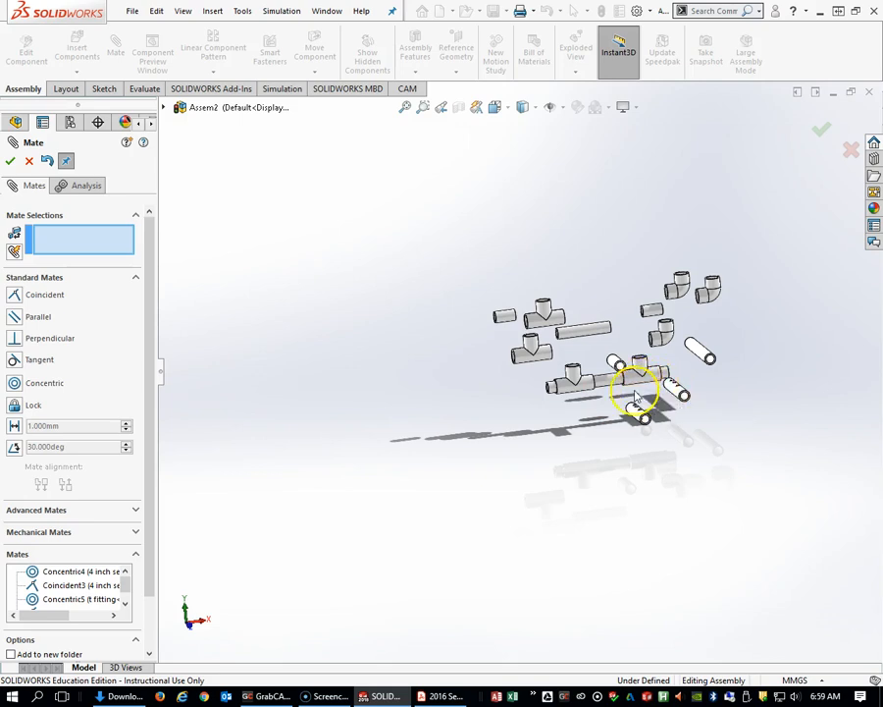
{"action": "mouse_move", "coordinate": [634, 387]}
{"action": "middle_mouse_down"}
{"action": "mouse_move", "coordinate": [632, 364]}
{"action": "mouse_move", "coordinate": [654, 373]}
{"action": "mouse_move", "coordinate": [645, 385]}
{"action": "mouse_move", "coordinate": [638, 369]}
{"action": "mouse_move", "coordinate": [641, 386]}
{"action": "middle_mouse_up"}
{"action": "scroll", "coordinate": [598, 375], "scroll_direction": "down", "scroll_amount": 10}
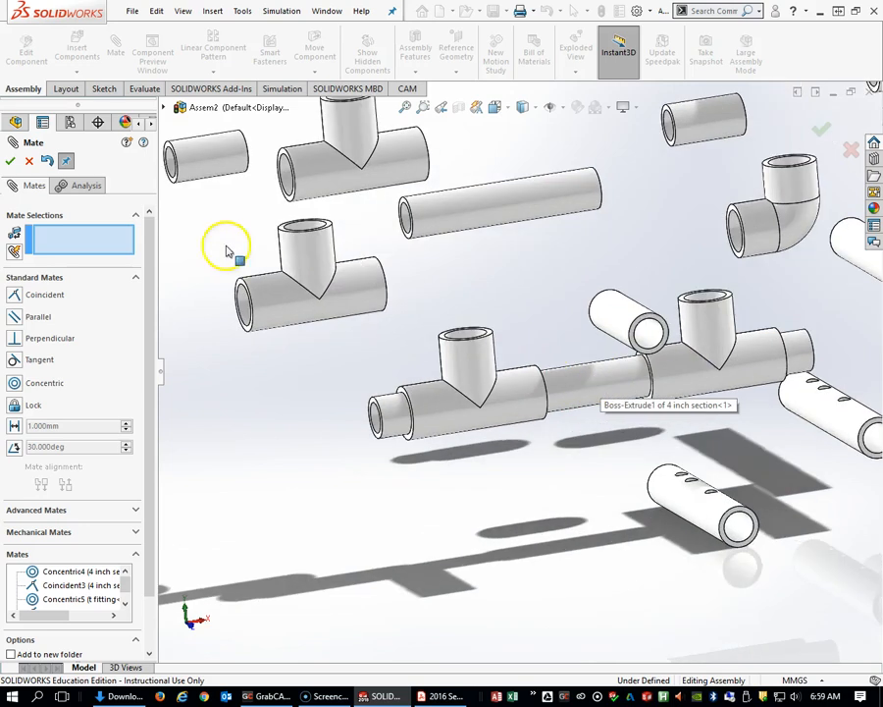
{"action": "scroll", "coordinate": [677, 412], "scroll_direction": "up", "scroll_amount": 3}
{"action": "left_click_drag", "start_coordinate": [676, 293], "coordinate": [365, 434]}
{"action": "mouse_move", "coordinate": [503, 452]}
{"action": "middle_mouse_down"}
{"action": "mouse_move", "coordinate": [509, 481]}
{"action": "mouse_move", "coordinate": [508, 467]}
{"action": "middle_mouse_up"}
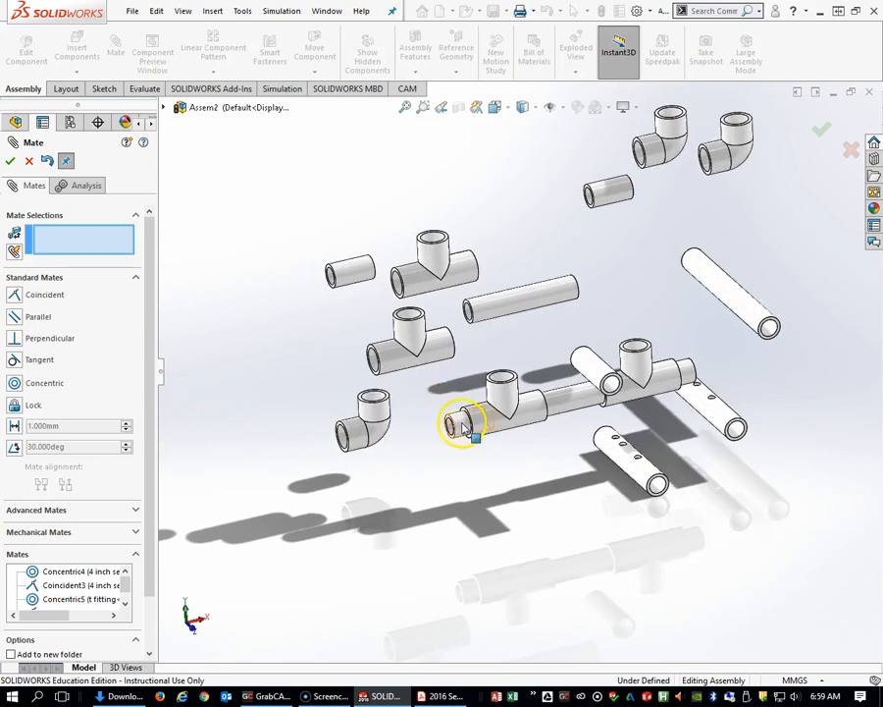
{"action": "left_click", "coordinate": [466, 424]}
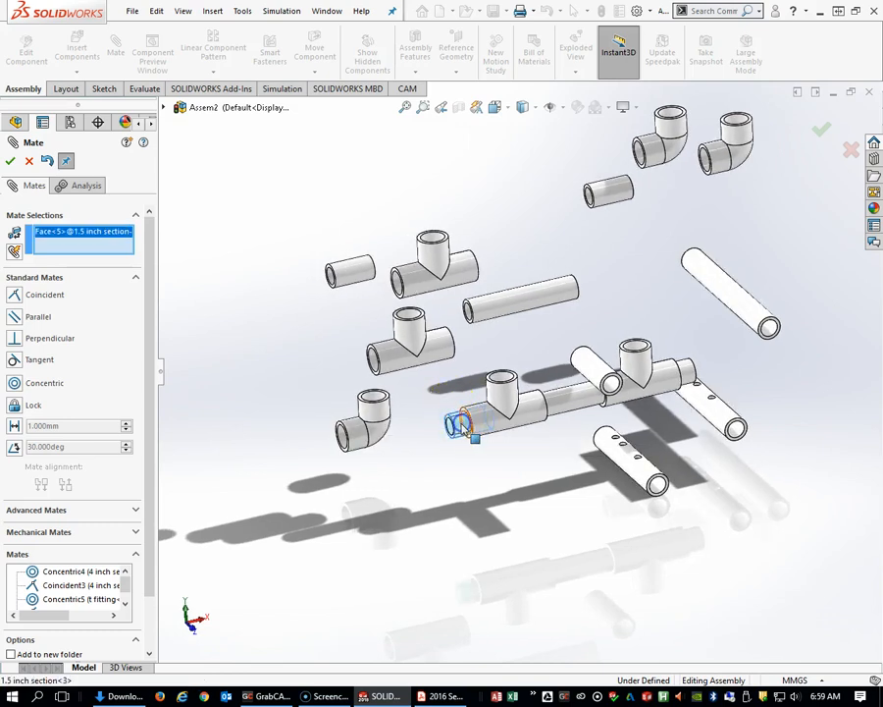
{"action": "left_click", "coordinate": [375, 402]}
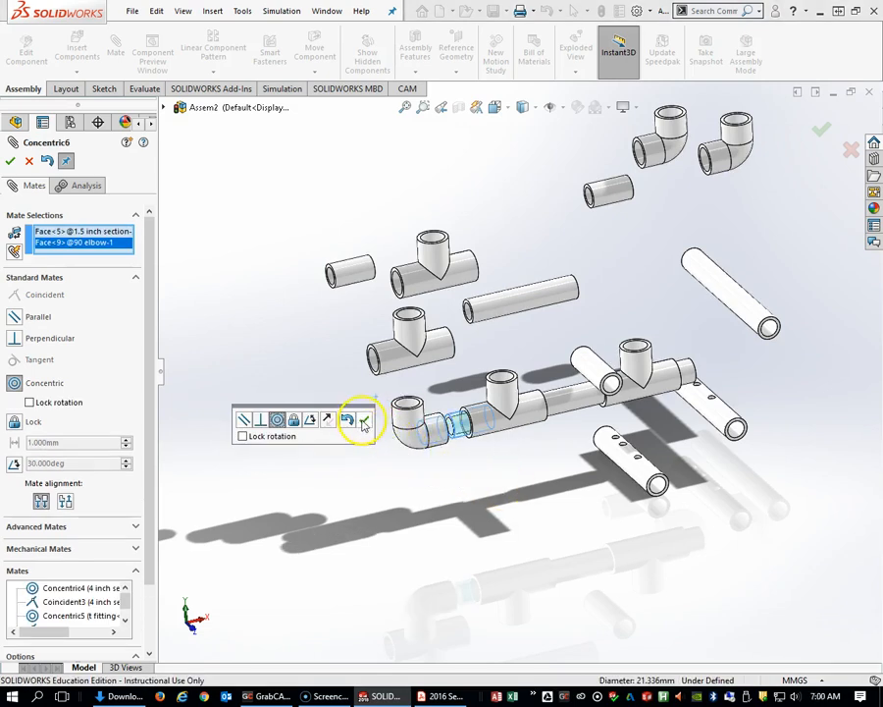
{"action": "left_click", "coordinate": [364, 422]}
- Try to mate the inner shoulder of 90 elbow<1> coincident with the free end face of 1.5 inch section<3>
{"action": "left_click_drag", "start_coordinate": [404, 422], "coordinate": [313, 395]}
{"action": "middle_click_drag", "start_coordinate": [313, 394], "coordinate": [346, 475]}
{"action": "scroll", "coordinate": [400, 460], "scroll_direction": "down", "scroll_amount": 5}
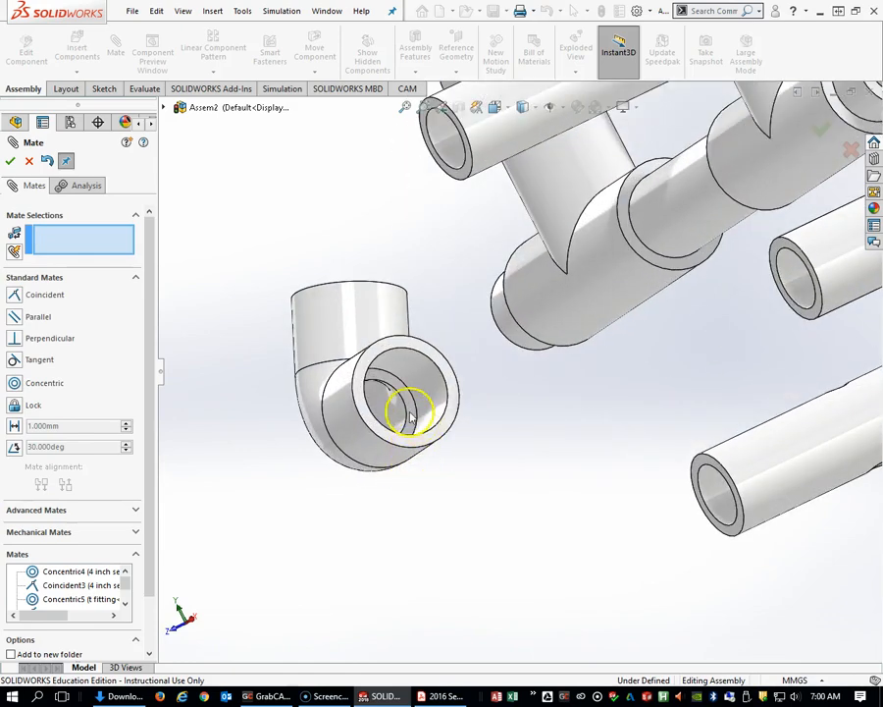
{"action": "left_click", "coordinate": [393, 384]}
{"action": "scroll", "coordinate": [488, 457], "scroll_direction": "up", "scroll_amount": 3}
{"action": "middle_click_drag", "start_coordinate": [489, 458], "coordinate": [484, 363]}
{"action": "scroll", "coordinate": [486, 353], "scroll_direction": "down", "scroll_amount": 3}
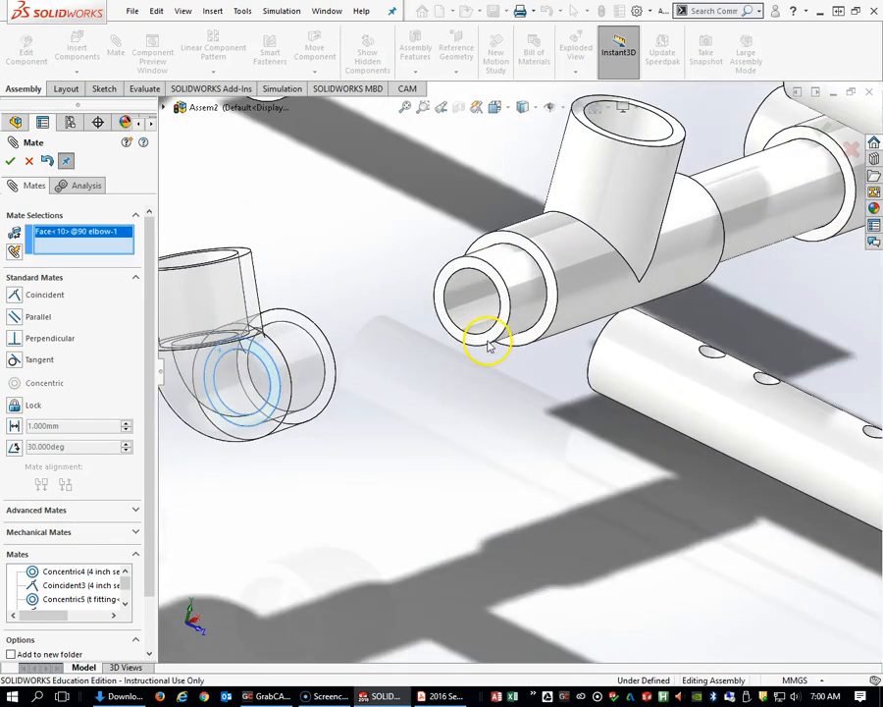
{"action": "left_click", "coordinate": [469, 277]}
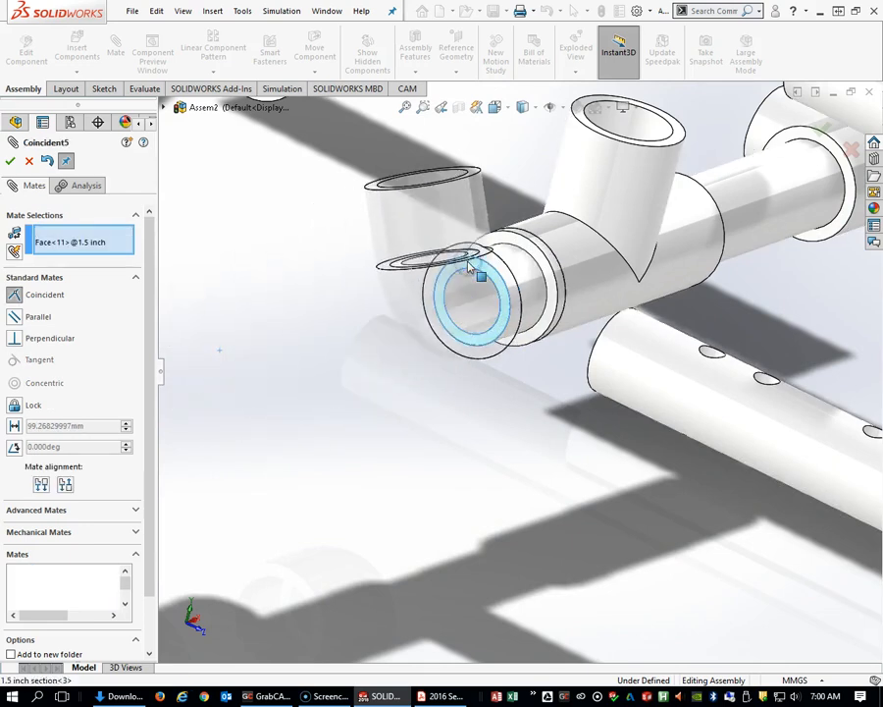
{"action": "middle_click_drag", "start_coordinate": [536, 336], "coordinate": [431, 278]}
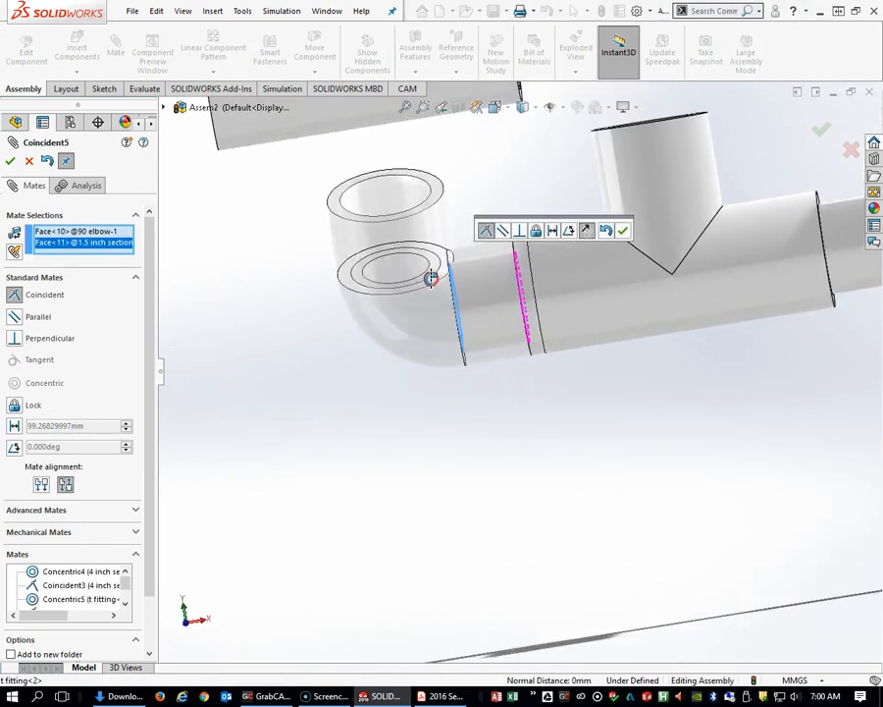
{"action": "left_click", "coordinate": [624, 232]}
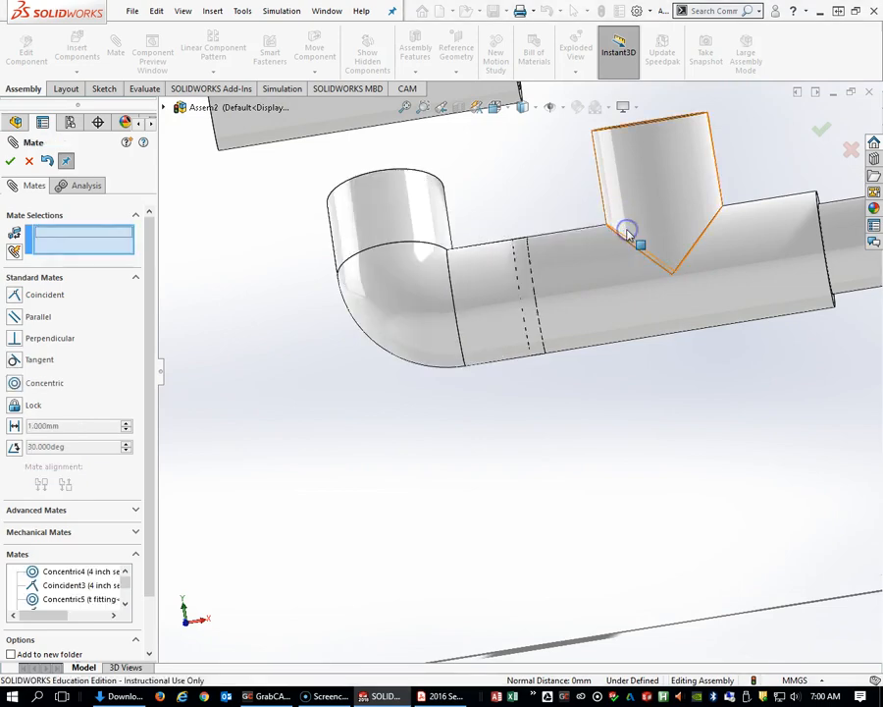
- Mate the open end face of 90 elbow<1> coincident with the facing end face of T fitting<2>
{"action": "middle_click_drag", "start_coordinate": [493, 306], "coordinate": [234, 322]}
{"action": "scroll", "coordinate": [489, 383], "scroll_direction": "down", "scroll_amount": 3}
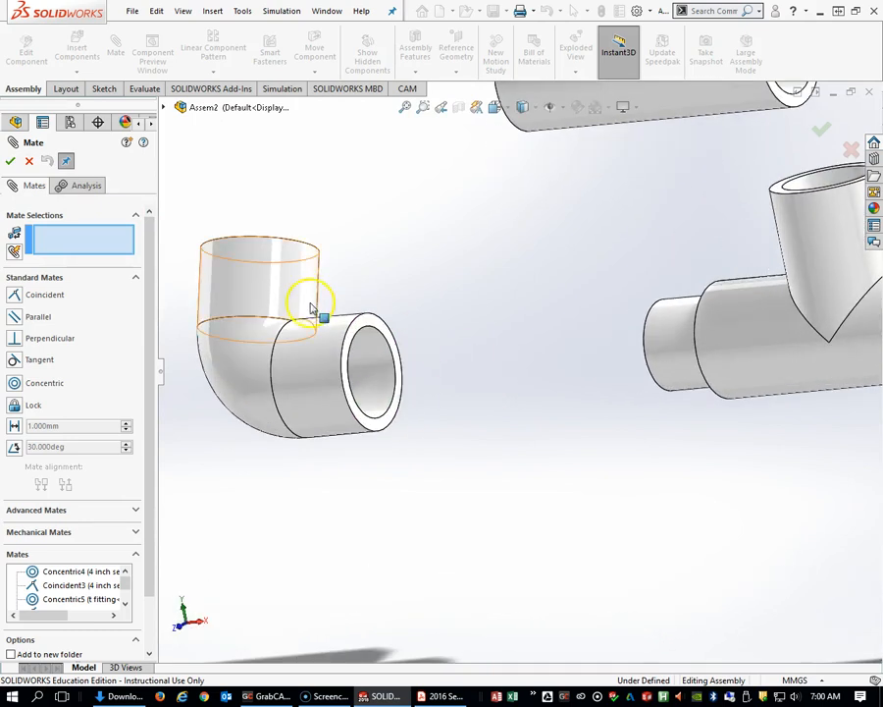
{"action": "left_click", "coordinate": [374, 328]}
{"action": "middle_click_drag", "start_coordinate": [499, 404], "coordinate": [685, 424]}
{"action": "scroll", "coordinate": [684, 424], "scroll_direction": "up", "scroll_amount": 2}
{"action": "middle_click_drag", "start_coordinate": [700, 348], "coordinate": [729, 332]}
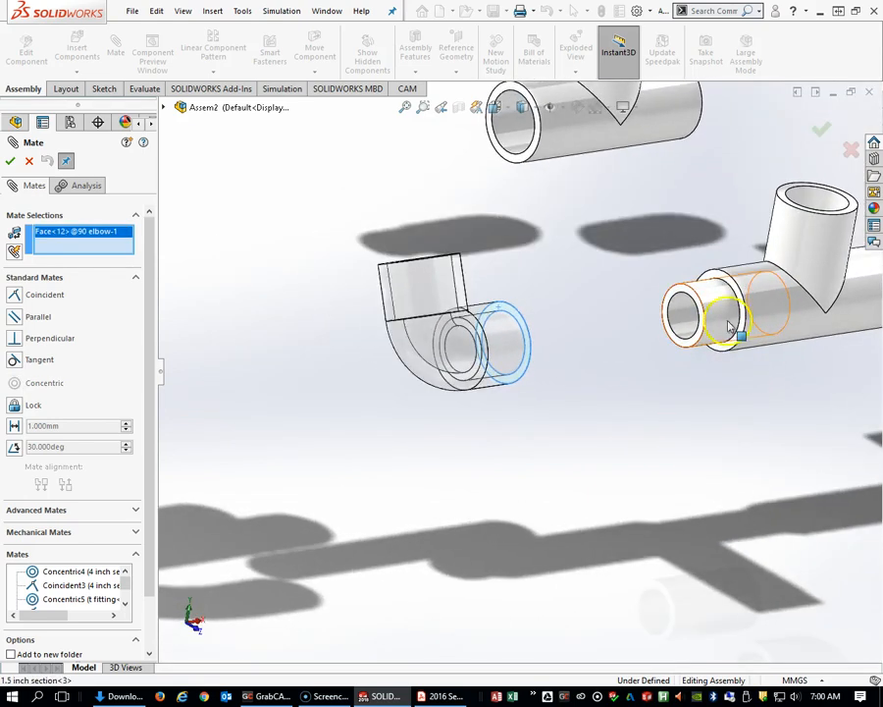
{"action": "scroll", "coordinate": [723, 296], "scroll_direction": "down", "scroll_amount": 3}
{"action": "scroll", "coordinate": [722, 297], "scroll_direction": "down", "scroll_amount": 2}
{"action": "left_click", "coordinate": [662, 284]}
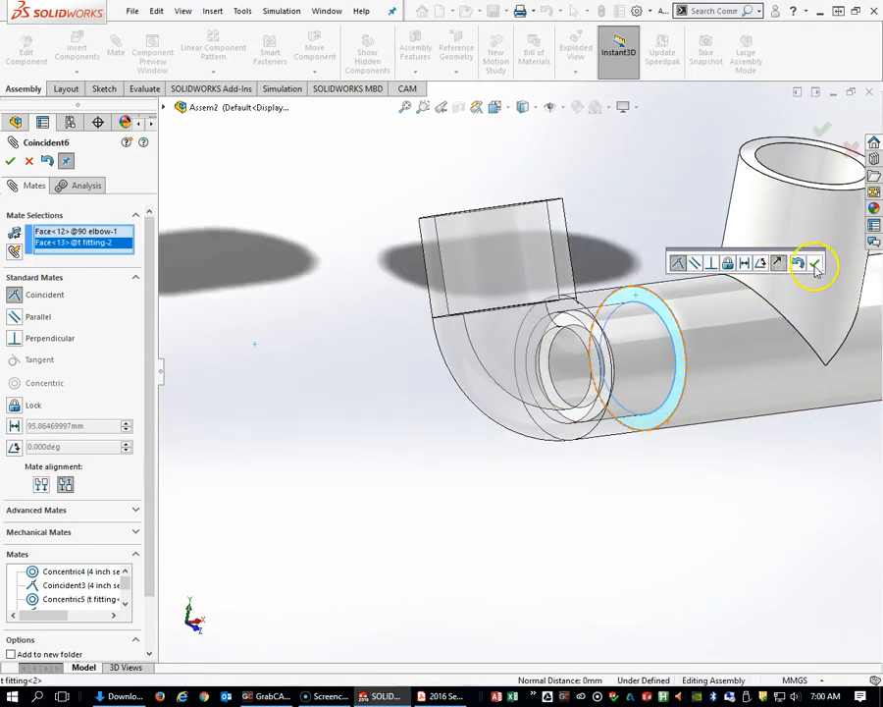
{"action": "left_click", "coordinate": [815, 266]}
- Switch to the SeaPerch build manual in Acrobat Reader and check the frame figures on page 6 against the assembly
{"action": "middle_click_drag", "start_coordinate": [666, 493], "coordinate": [612, 452]}
{"action": "scroll", "coordinate": [671, 477], "scroll_direction": "up", "scroll_amount": 6}
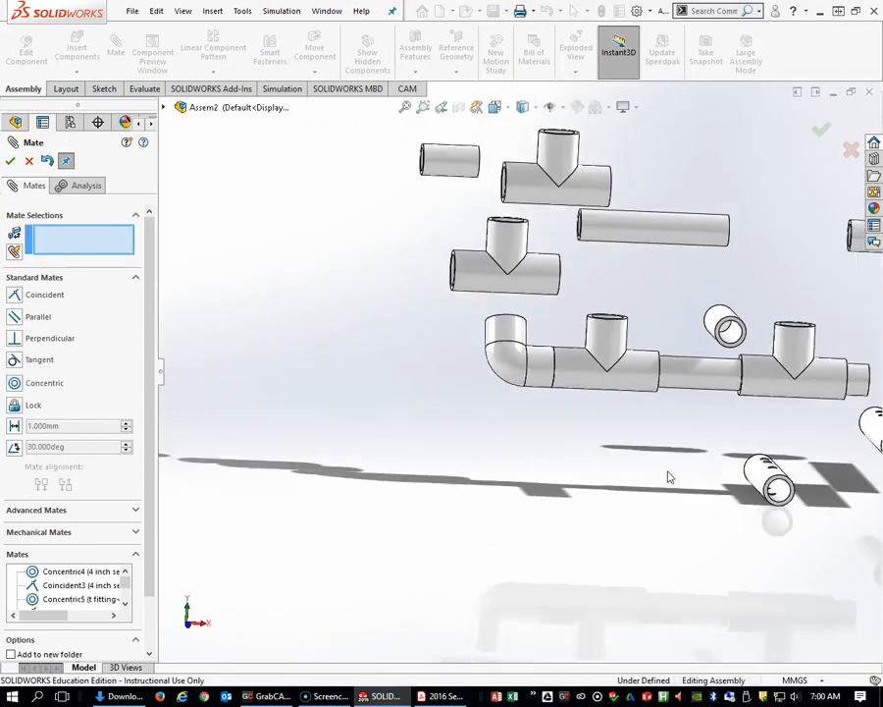
{"action": "scroll", "coordinate": [669, 476], "scroll_direction": "up", "scroll_amount": 3}
{"action": "left_click_drag", "start_coordinate": [882, 75], "coordinate": [657, 55]}
{"action": "scroll", "coordinate": [558, 395], "scroll_direction": "down", "scroll_amount": 1}
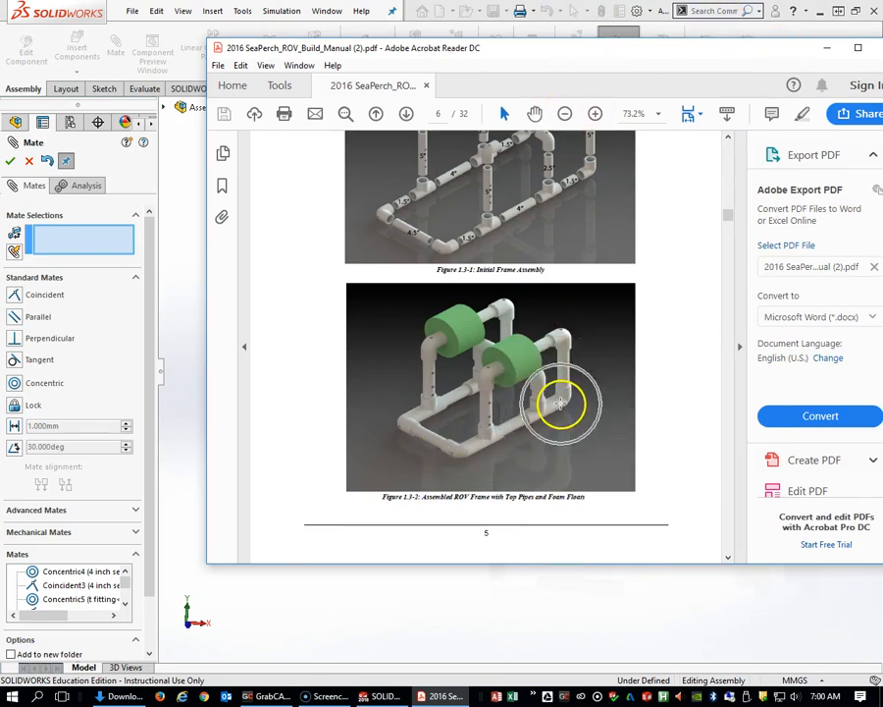
{"action": "left_click_drag", "start_coordinate": [633, 65], "coordinate": [882, 71]}
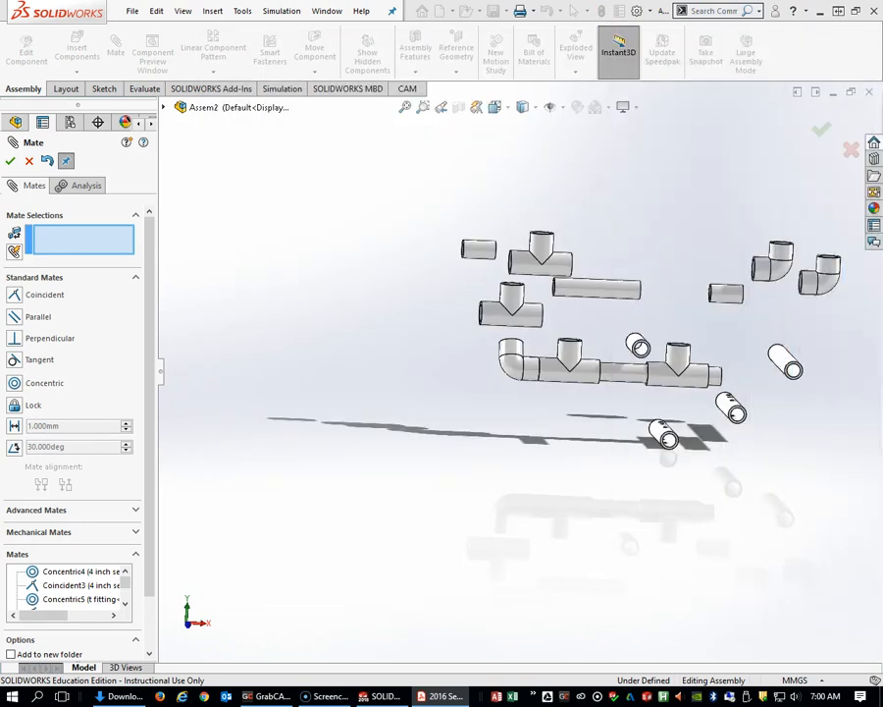
- Add a concentric mate between the bore of 90 elbow<2> and 1.5 inch section<1> at the free end of T fitting<1>
{"action": "scroll", "coordinate": [795, 326], "scroll_direction": "down", "scroll_amount": 10}
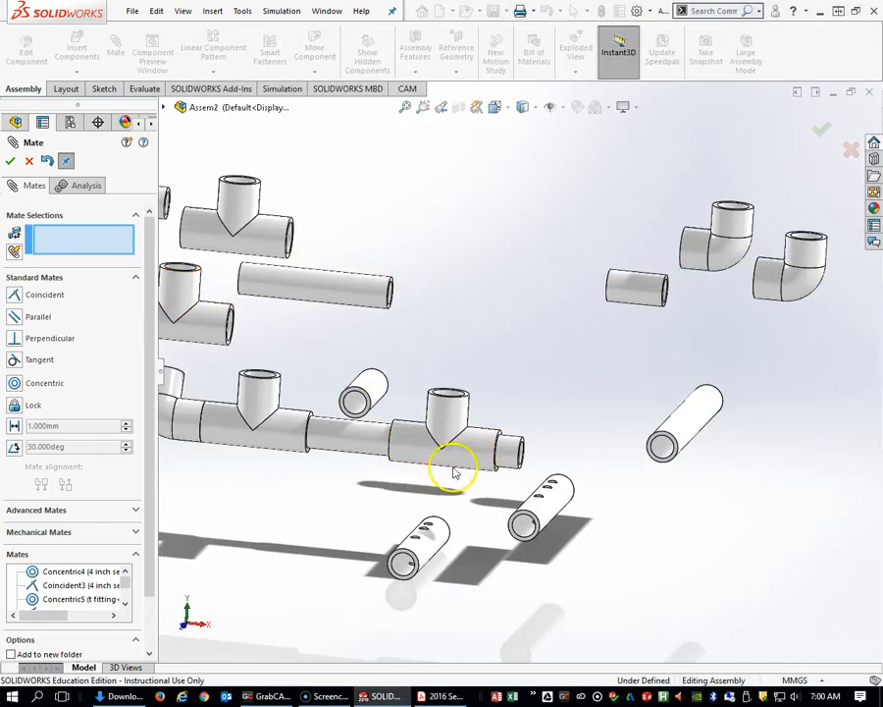
{"action": "left_click", "coordinate": [509, 455]}
{"action": "scroll", "coordinate": [600, 400], "scroll_direction": "up", "scroll_amount": 1}
{"action": "middle_click_drag", "start_coordinate": [606, 400], "coordinate": [659, 401]}
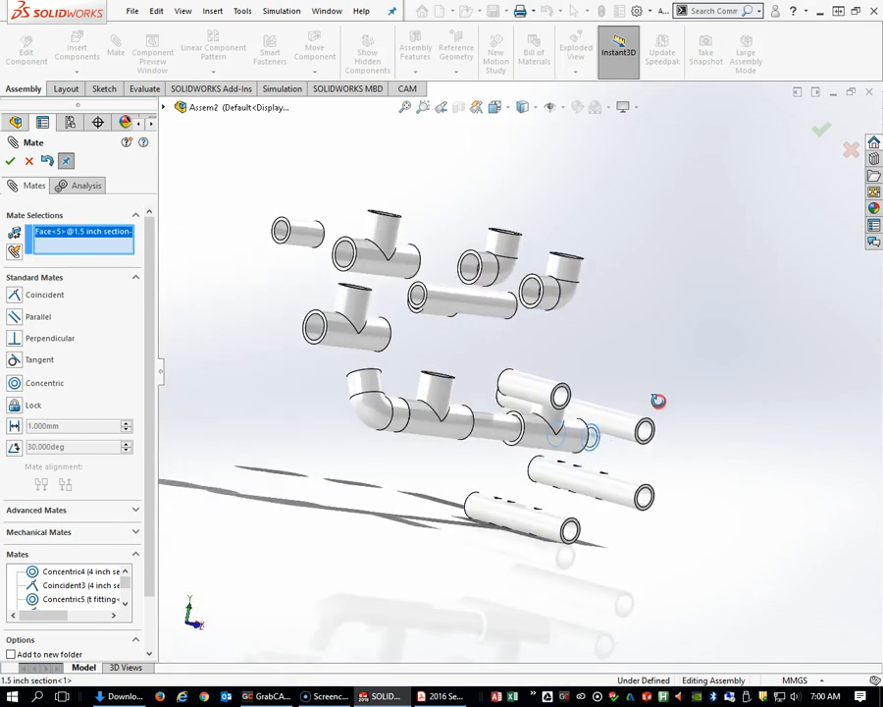
{"action": "scroll", "coordinate": [566, 308], "scroll_direction": "down", "scroll_amount": 2}
{"action": "scroll", "coordinate": [567, 306], "scroll_direction": "down", "scroll_amount": 1}
{"action": "left_click", "coordinate": [499, 296]}
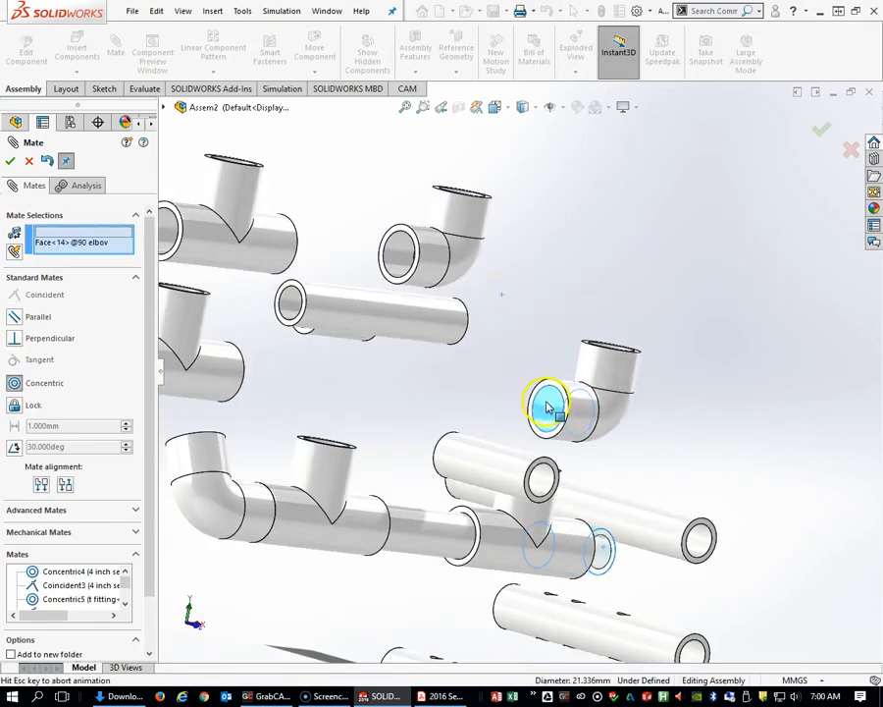
{"action": "middle_click_drag", "start_coordinate": [593, 487], "coordinate": [473, 443]}
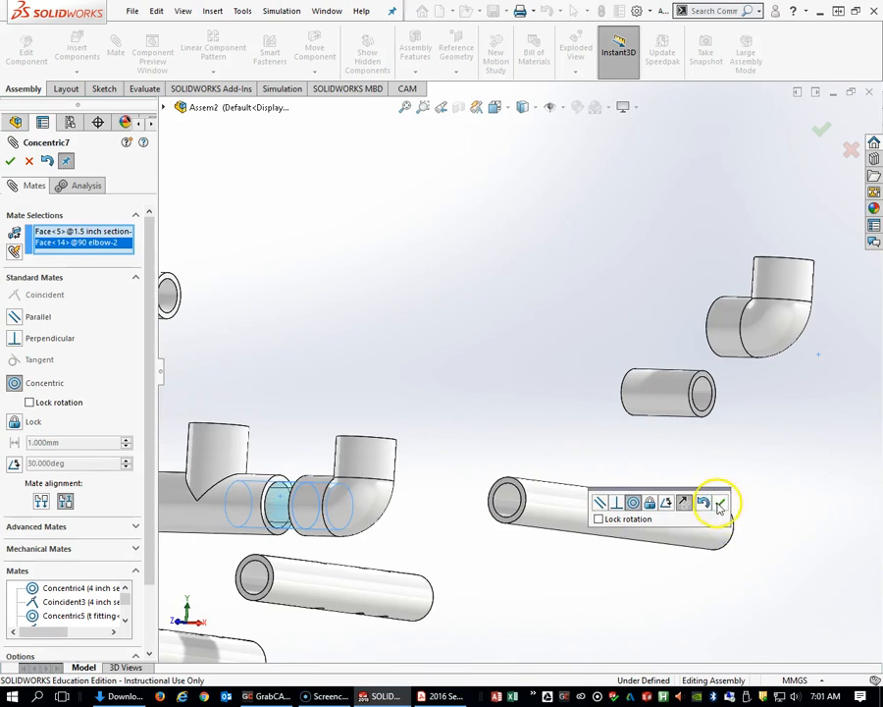
{"action": "left_click", "coordinate": [720, 505]}
- Mate the open end face of 90 elbow<2> coincident with the end face of T fitting<1>
{"action": "middle_click_drag", "start_coordinate": [299, 479], "coordinate": [290, 501]}
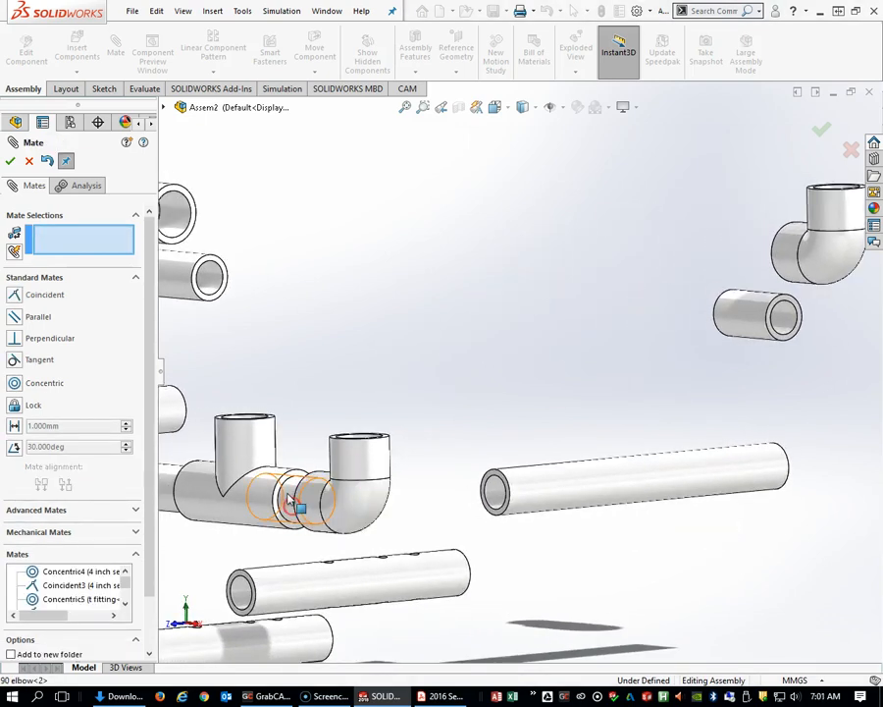
{"action": "scroll", "coordinate": [289, 501], "scroll_direction": "down", "scroll_amount": 5}
{"action": "left_click", "coordinate": [408, 389]}
{"action": "scroll", "coordinate": [387, 519], "scroll_direction": "down", "scroll_amount": 2}
{"action": "middle_click_drag", "start_coordinate": [472, 495], "coordinate": [444, 495]}
{"action": "left_click", "coordinate": [487, 378]}
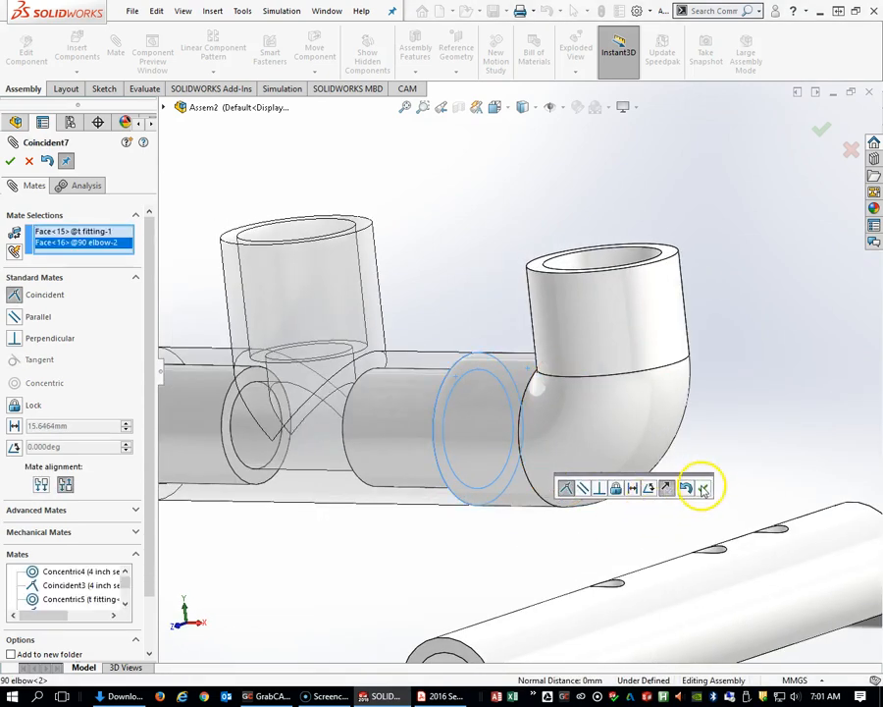
{"action": "left_click", "coordinate": [704, 491]}
- Inspect the mated side rail from several angles and compare it with the Initial Frame Assembly figure in the build manual
{"action": "scroll", "coordinate": [455, 459], "scroll_direction": "up", "scroll_amount": 8}
{"action": "middle_click_drag", "start_coordinate": [503, 392], "coordinate": [584, 468]}
{"action": "middle_click_drag", "start_coordinate": [424, 542], "coordinate": [511, 465]}
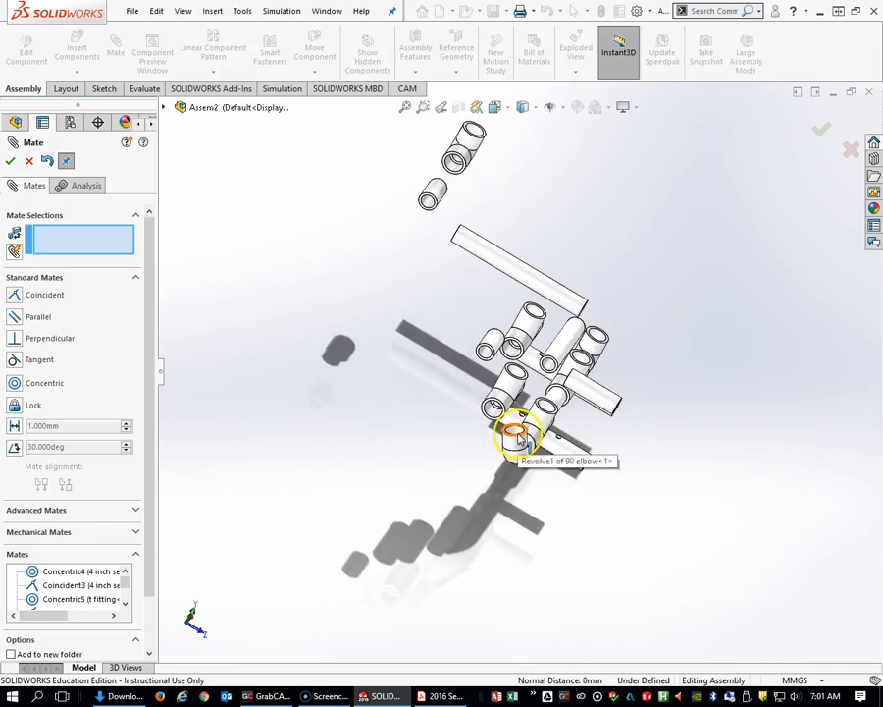
{"action": "middle_click_drag", "start_coordinate": [610, 474], "coordinate": [487, 392]}
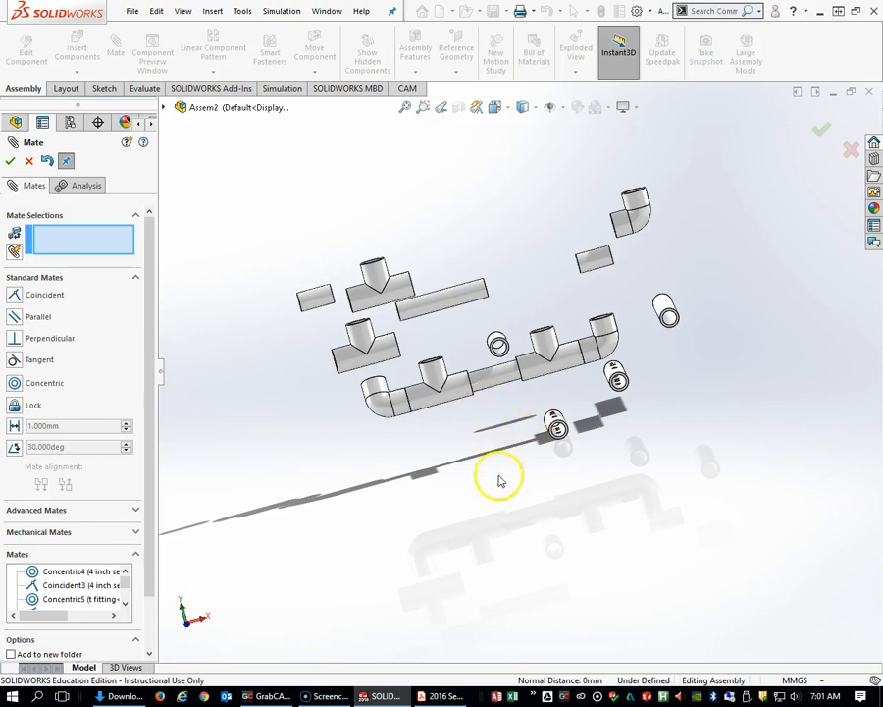
{"action": "middle_click_drag", "start_coordinate": [574, 429], "coordinate": [548, 401]}
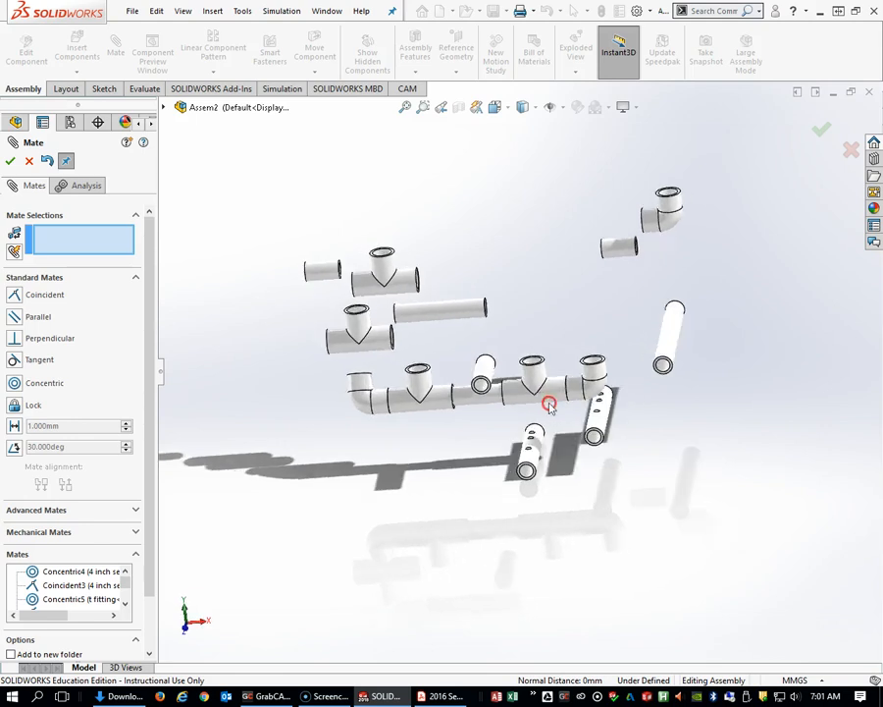
{"action": "left_click_drag", "start_coordinate": [882, 93], "coordinate": [617, 92]}
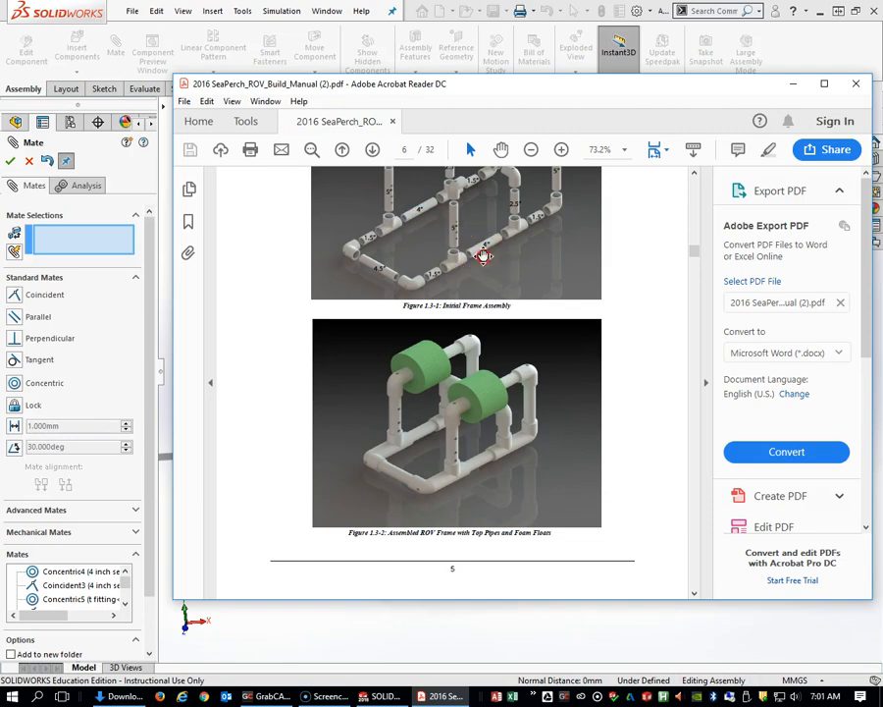
{"action": "middle_click_drag", "start_coordinate": [483, 256], "coordinate": [458, 214]}
{"action": "middle_click_drag", "start_coordinate": [650, 291], "coordinate": [534, 505]}
{"action": "scroll", "coordinate": [533, 499], "scroll_direction": "down", "scroll_amount": 10}
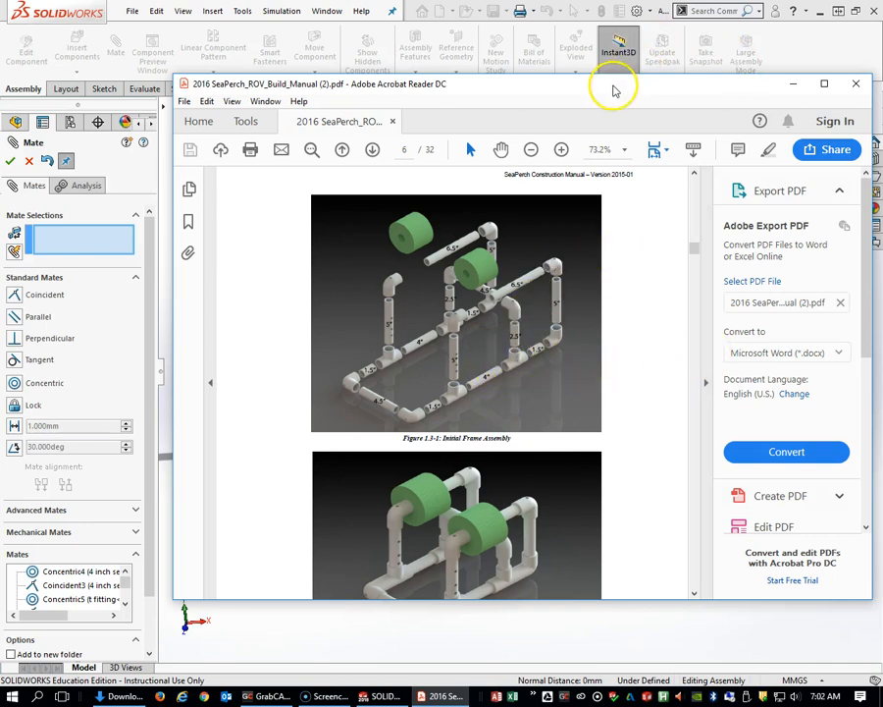
{"action": "left_click_drag", "start_coordinate": [629, 77], "coordinate": [882, 59]}
- Identify the 4.5 inch and 5 inch pipe sections with drilled holes among the loose parts and examine their position relative to the side rail
{"action": "mouse_move", "coordinate": [594, 435]}
{"action": "middle_mouse_down"}
{"action": "mouse_move", "coordinate": [624, 492]}
{"action": "mouse_move", "coordinate": [627, 635]}
{"action": "mouse_move", "coordinate": [596, 568]}
{"action": "mouse_move", "coordinate": [612, 597]}
{"action": "mouse_move", "coordinate": [579, 442]}
{"action": "middle_mouse_up"}
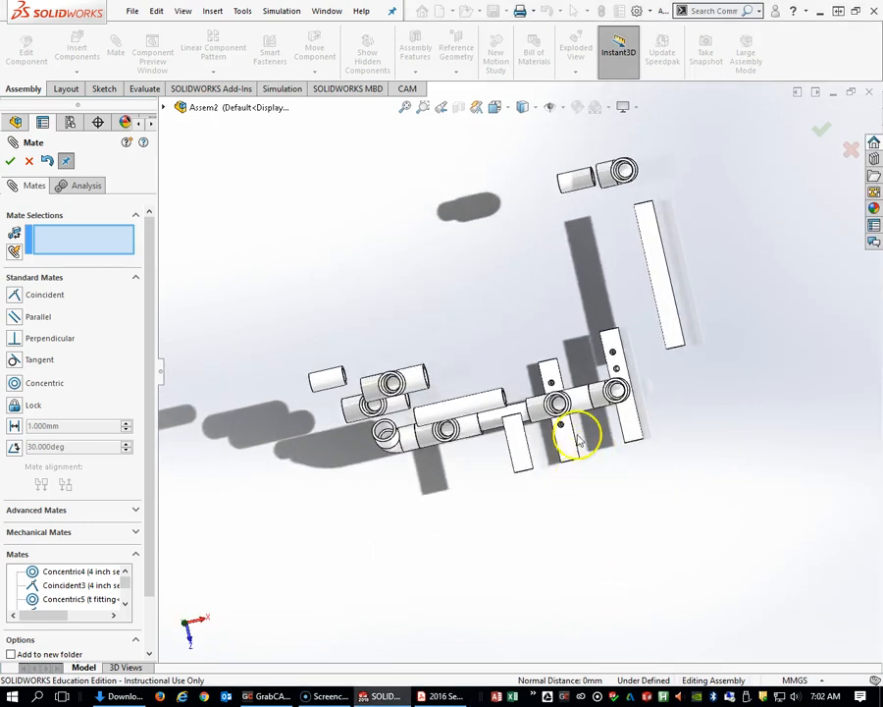
{"action": "left_click", "coordinate": [28, 162]}
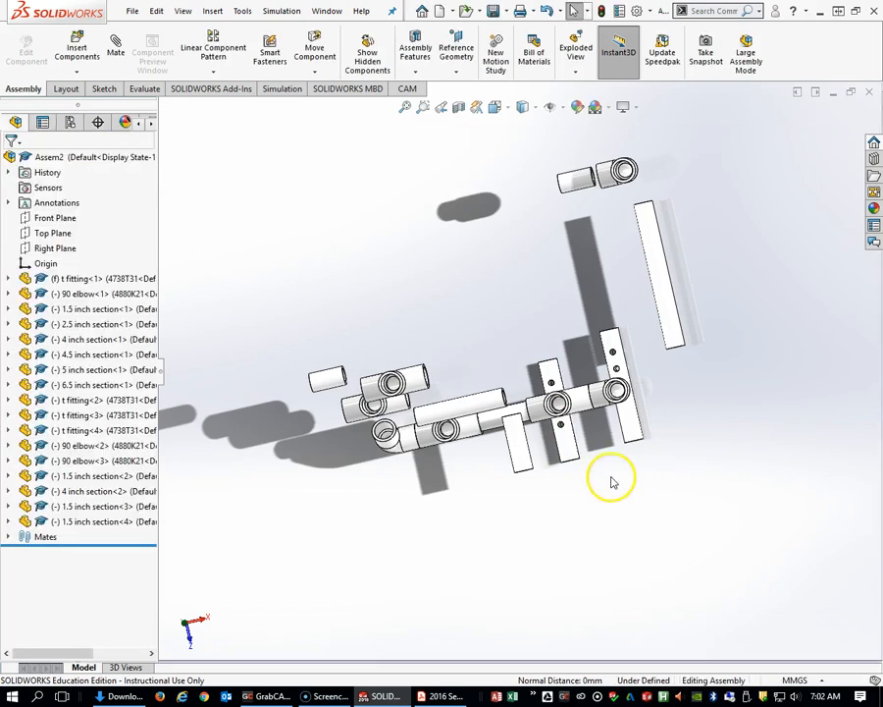
{"action": "left_click", "coordinate": [568, 449]}
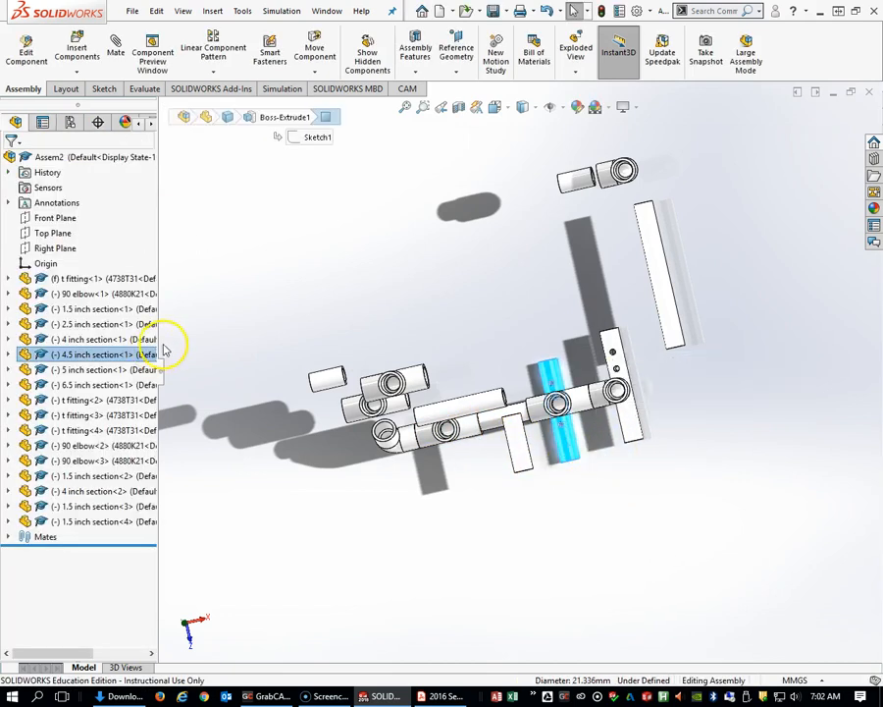
{"action": "left_click", "coordinate": [632, 422]}
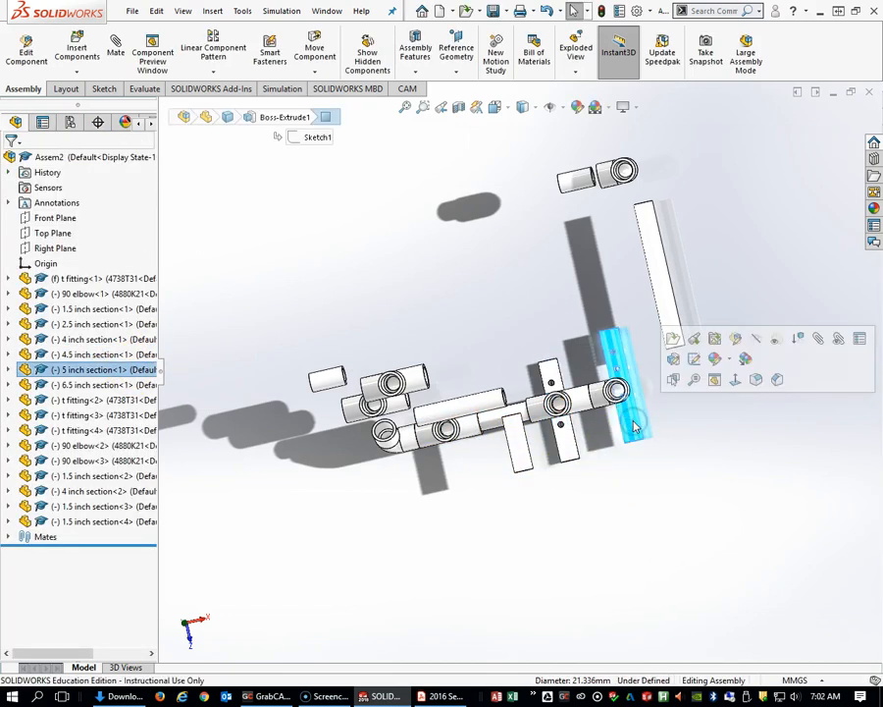
{"action": "scroll", "coordinate": [629, 403], "scroll_direction": "up", "scroll_amount": 5}
{"action": "scroll", "coordinate": [608, 265], "scroll_direction": "down", "scroll_amount": 2}
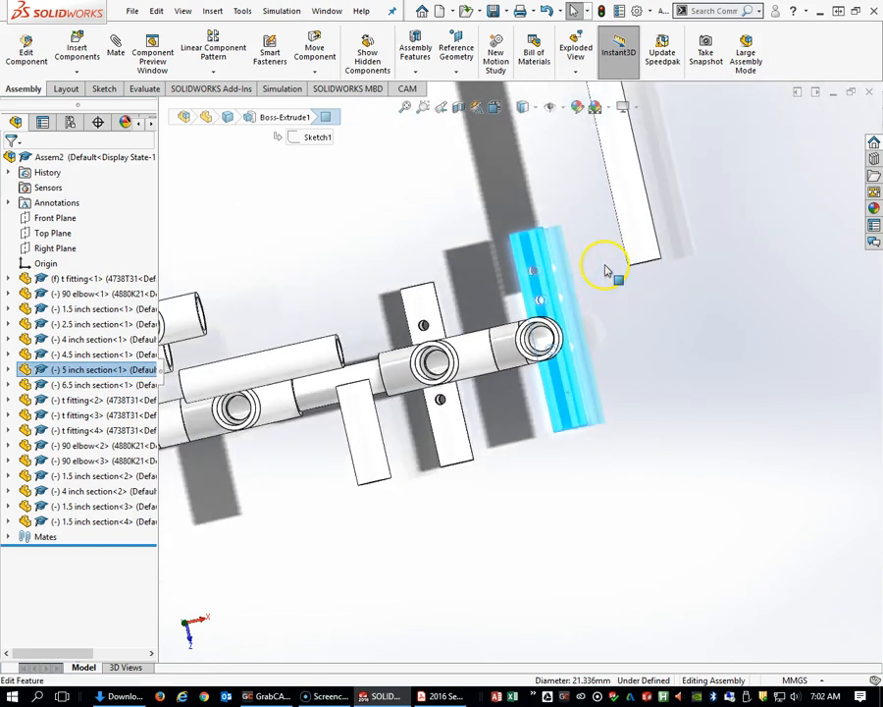
{"action": "middle_click_drag", "start_coordinate": [534, 299], "coordinate": [752, 454]}
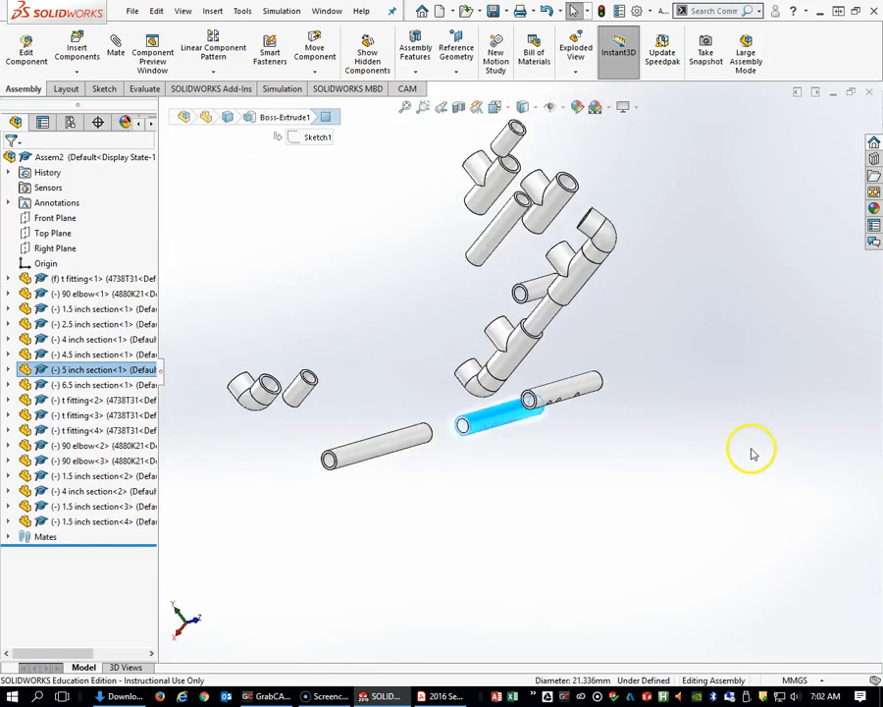
{"action": "left_click", "coordinate": [693, 434]}
{"action": "middle_click_drag", "start_coordinate": [535, 459], "coordinate": [581, 476]}
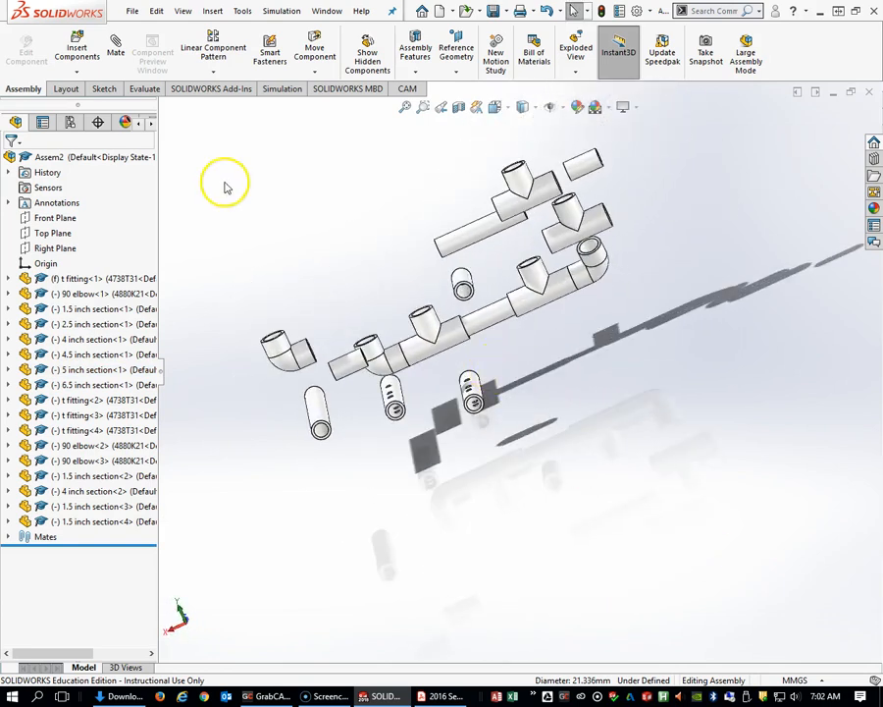
- Add a concentric mate between 5 inch section<1> and the branch bore of T fitting<1>, and slide the pipe above the fitting
{"action": "left_click", "coordinate": [115, 49]}
{"action": "middle_click_drag", "start_coordinate": [617, 518], "coordinate": [359, 384]}
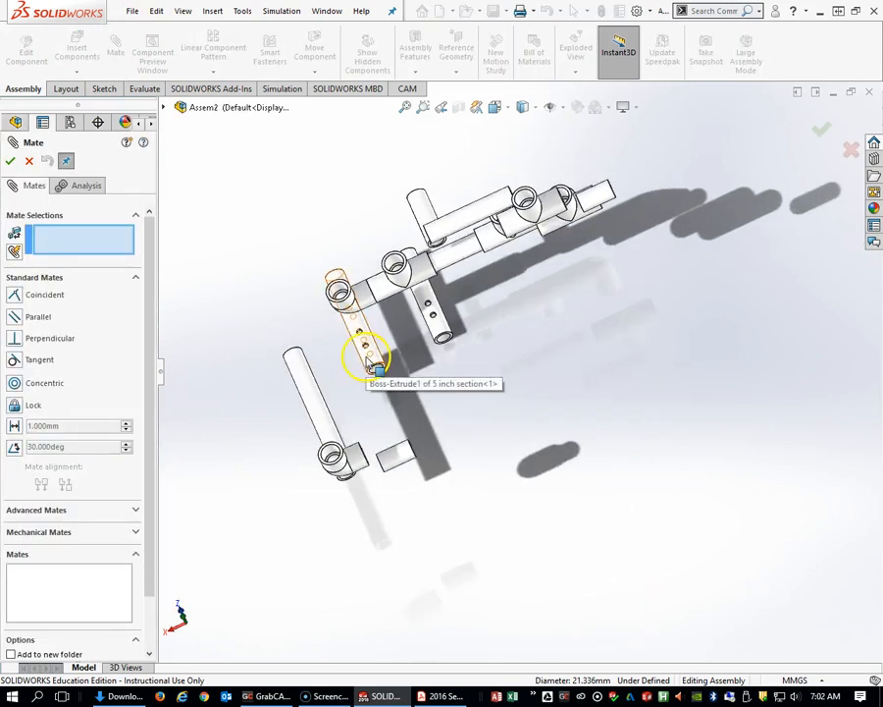
{"action": "left_click", "coordinate": [368, 359]}
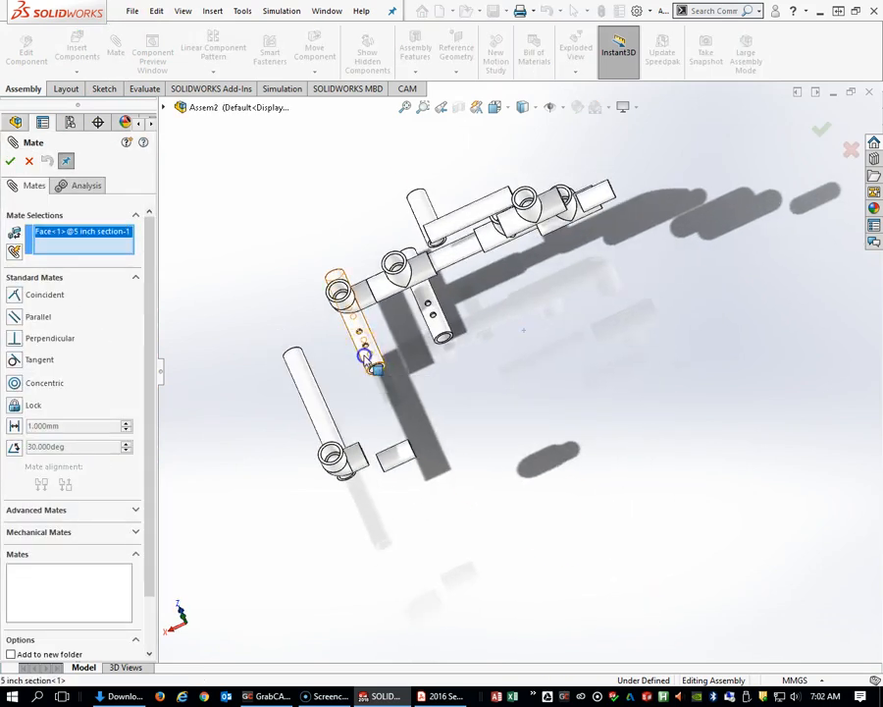
{"action": "middle_click_drag", "start_coordinate": [545, 387], "coordinate": [506, 322]}
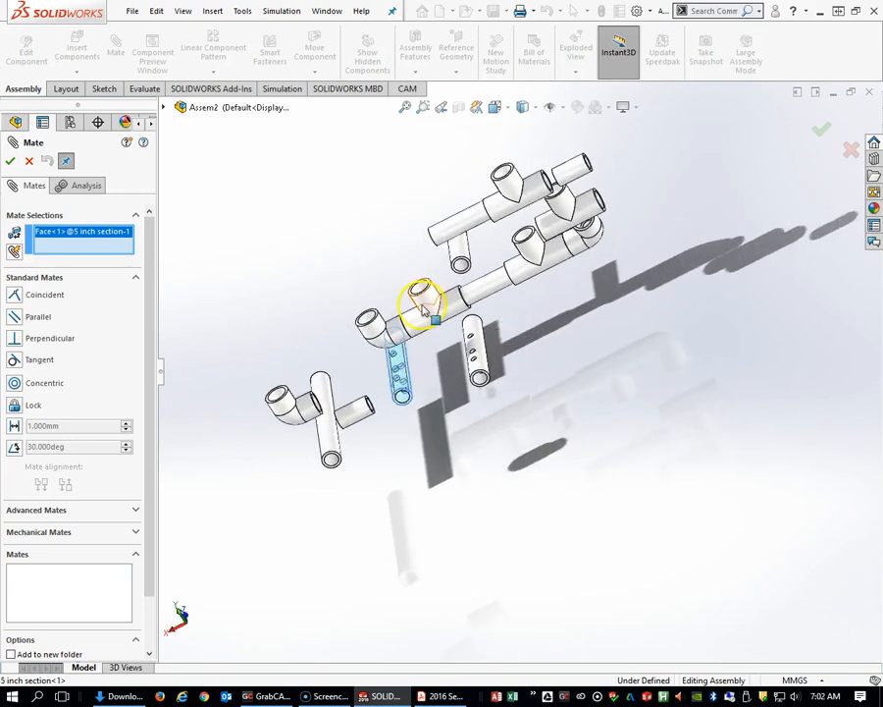
{"action": "scroll", "coordinate": [422, 306], "scroll_direction": "down", "scroll_amount": 5}
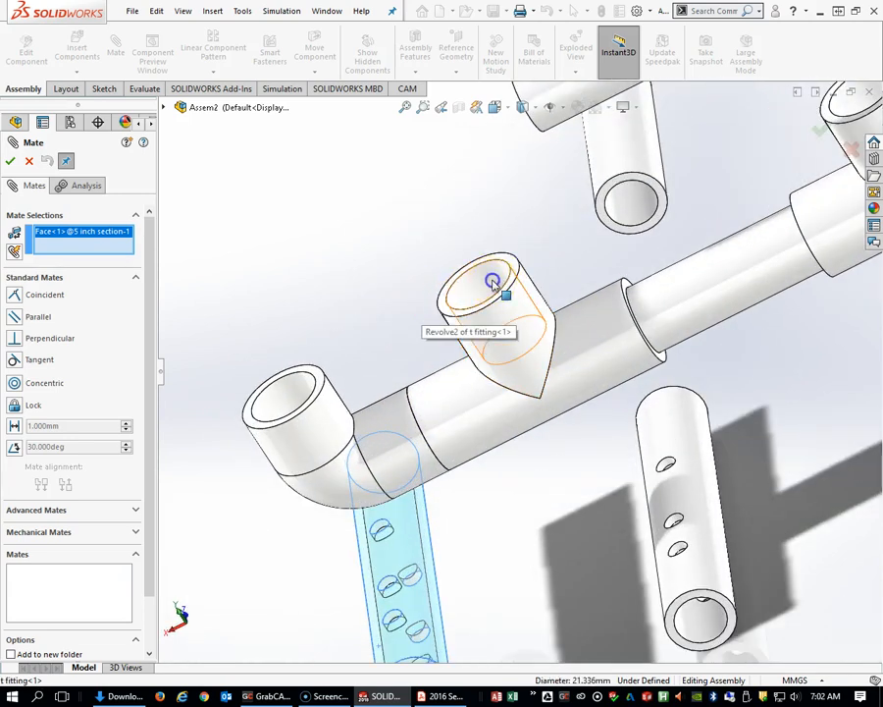
{"action": "left_click", "coordinate": [493, 281]}
{"action": "scroll", "coordinate": [542, 473], "scroll_direction": "up", "scroll_amount": 5}
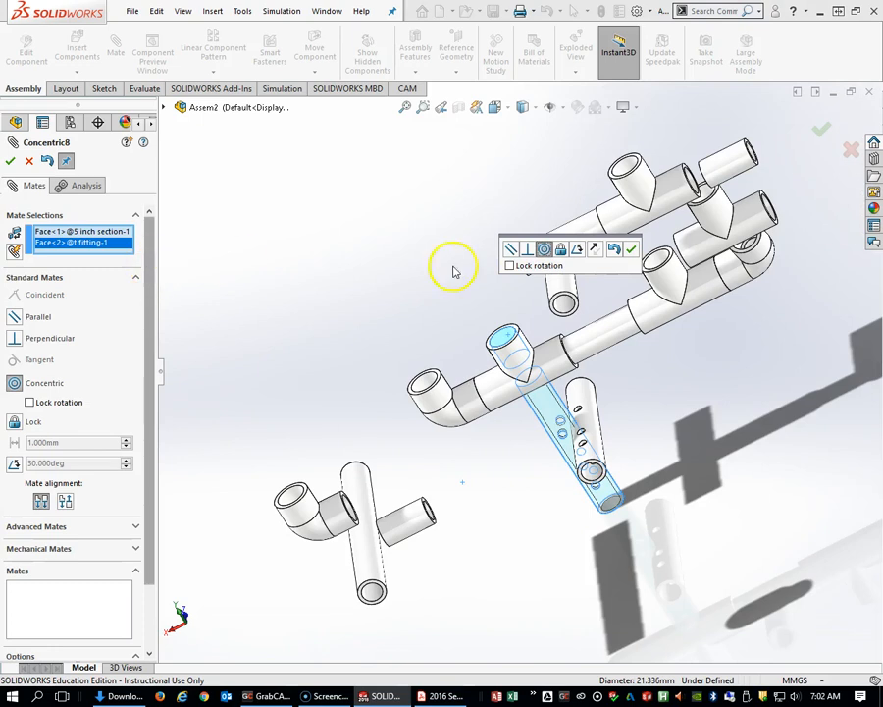
{"action": "left_click", "coordinate": [635, 253]}
{"action": "left_click_drag", "start_coordinate": [586, 361], "coordinate": [451, 266]}
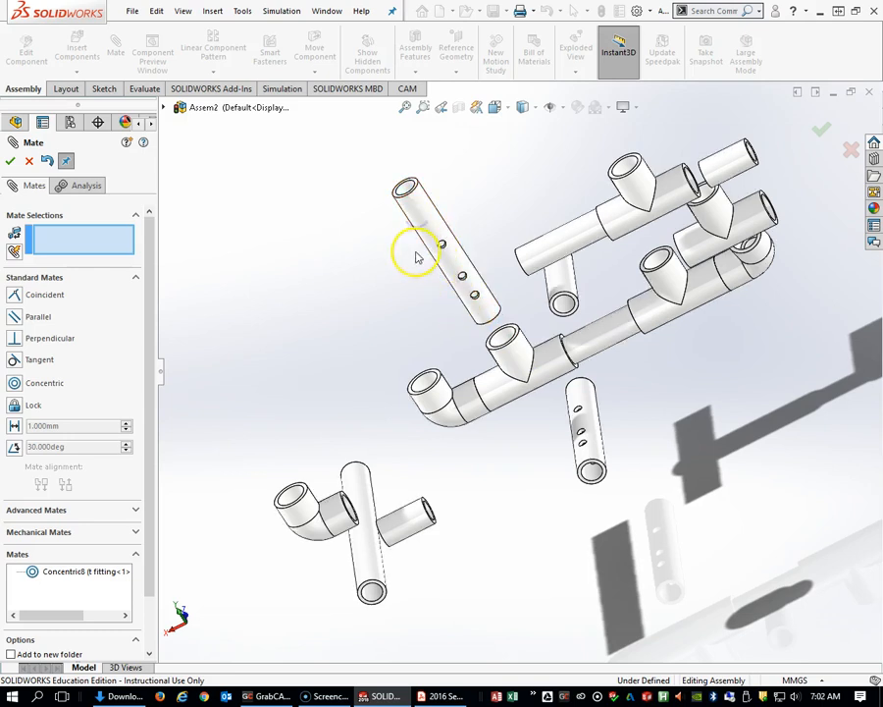
{"action": "middle_click_drag", "start_coordinate": [462, 380], "coordinate": [414, 370]}
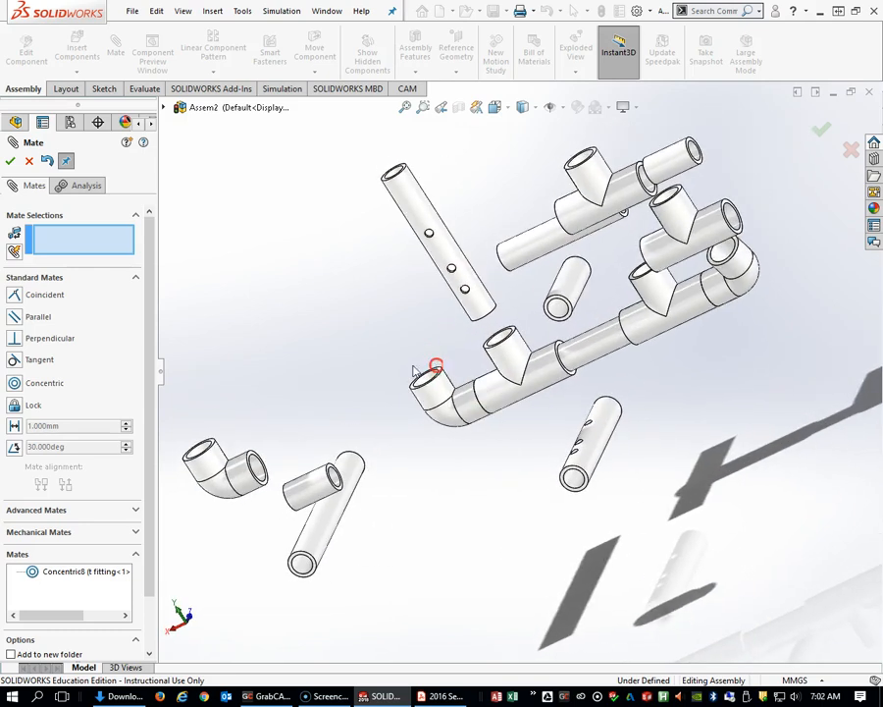
- Try the anti-aligned and aligned orientations of the concentric mate on 5 inch section<1>, and delete that mate
{"action": "left_click", "coordinate": [72, 571]}
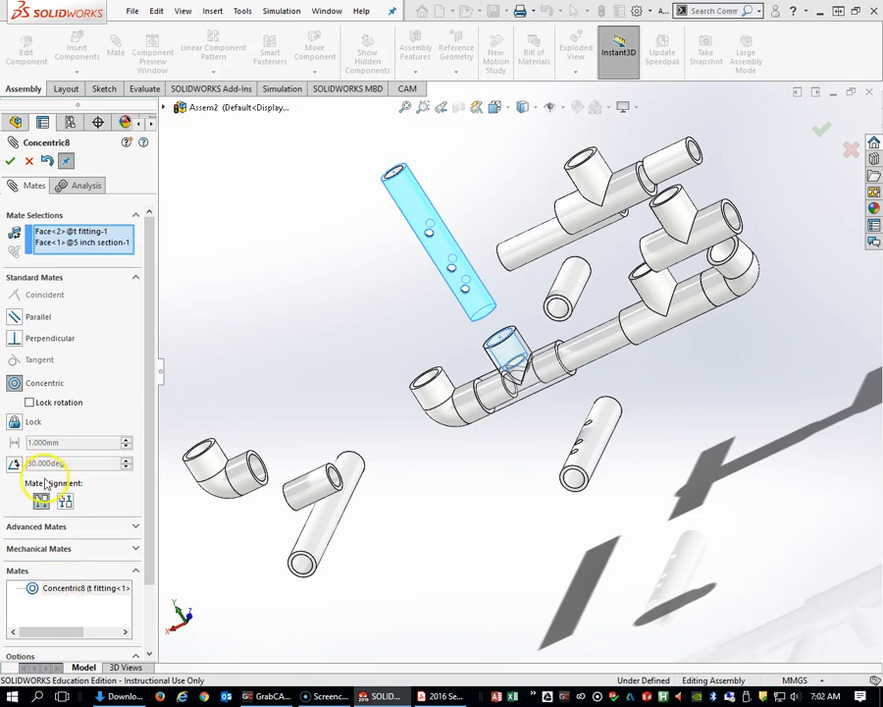
{"action": "left_click", "coordinate": [66, 503]}
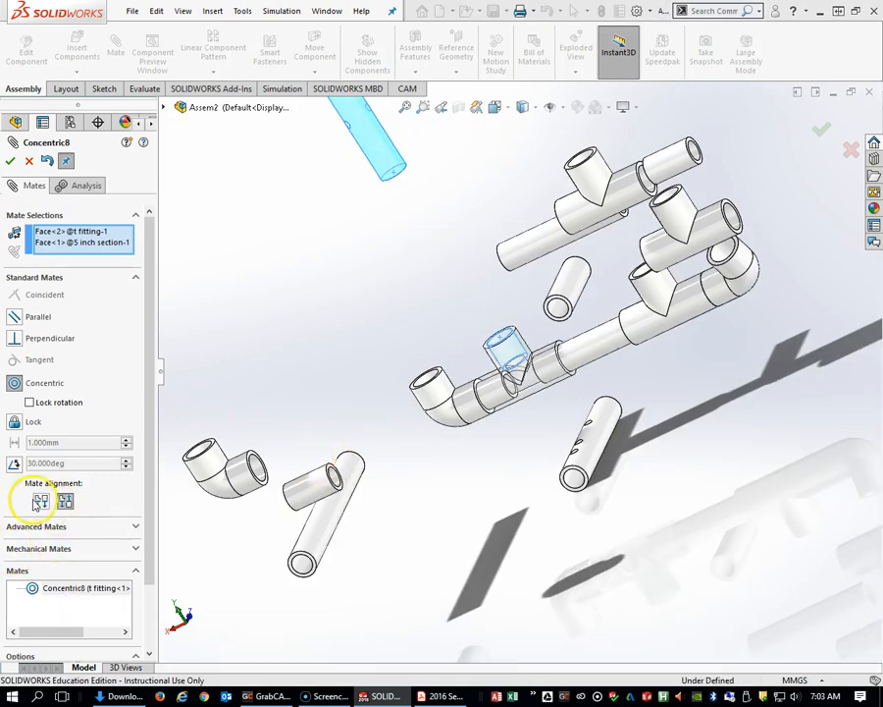
{"action": "left_click", "coordinate": [41, 503]}
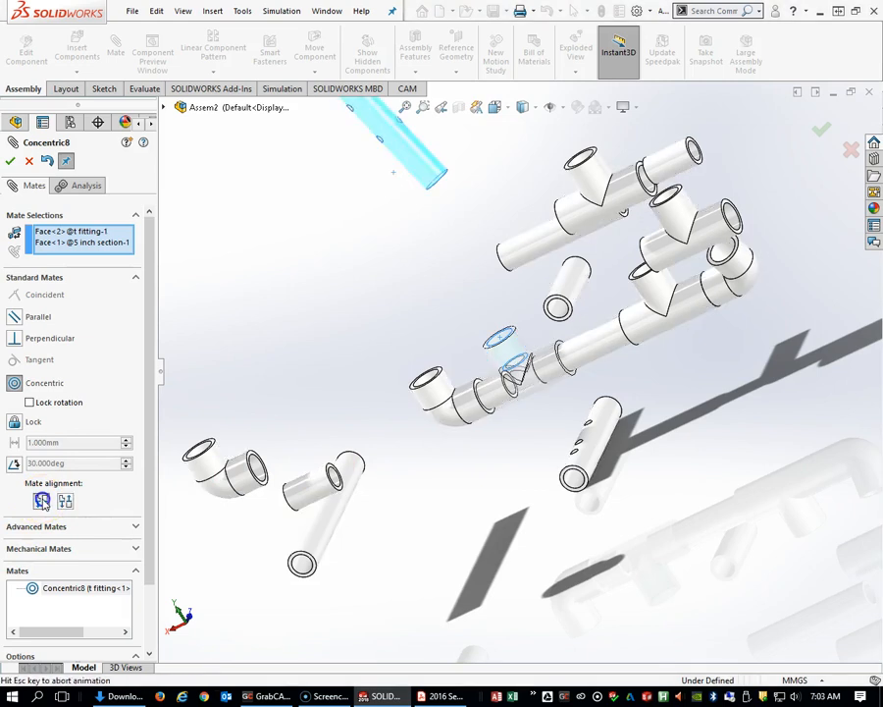
{"action": "right_click", "coordinate": [62, 584]}
{"action": "left_click", "coordinate": [98, 593]}
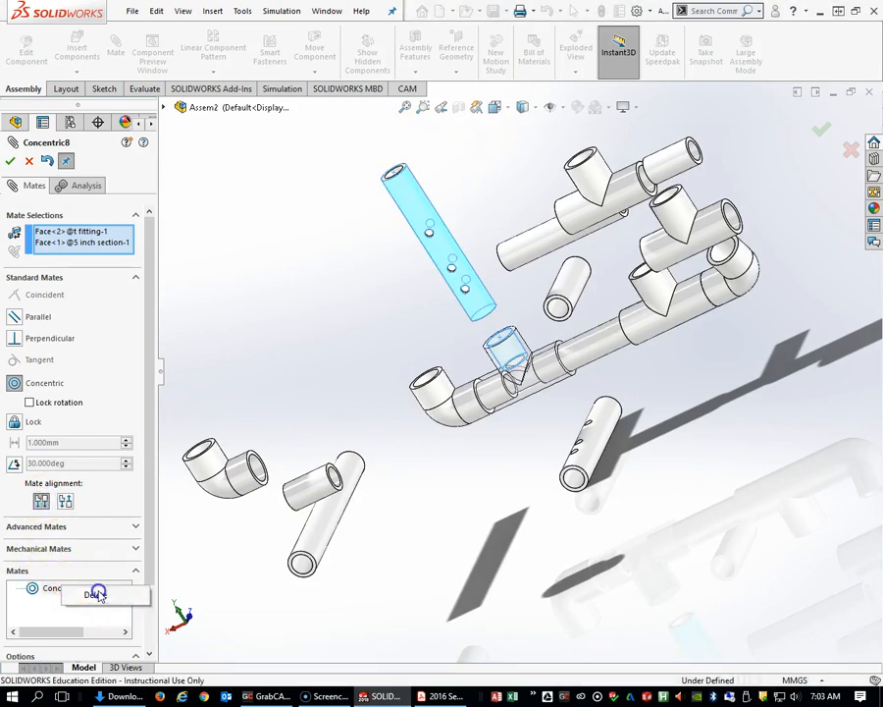
- Move 5 inch section<1> clear of the rail and mate it concentric, in aligned orientation, with the branch bore of T fitting<1>
{"action": "scroll", "coordinate": [409, 514], "scroll_direction": "up", "scroll_amount": 3}
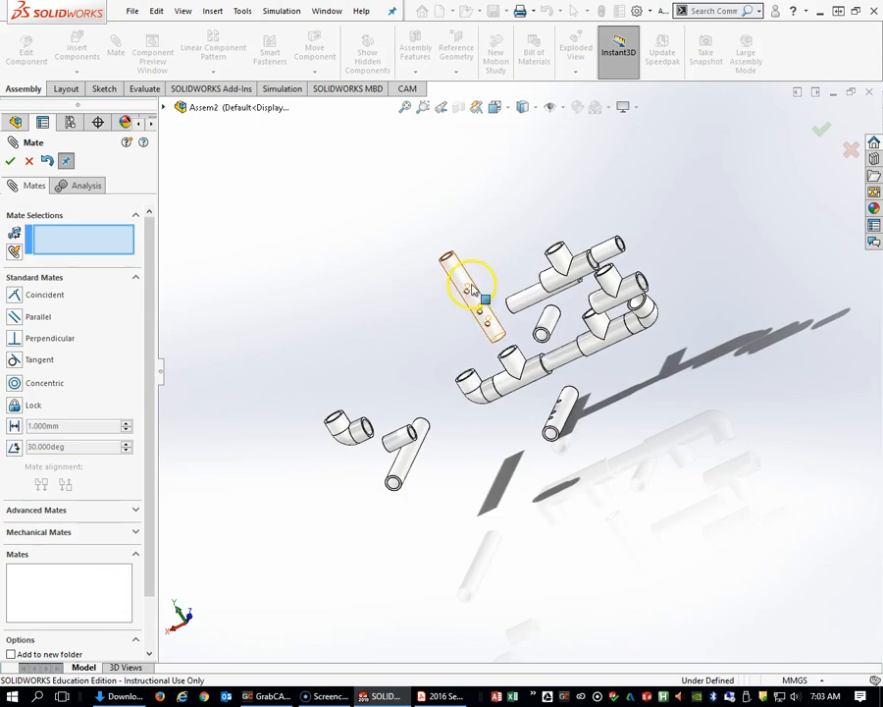
{"action": "left_click_drag", "start_coordinate": [463, 292], "coordinate": [398, 257]}
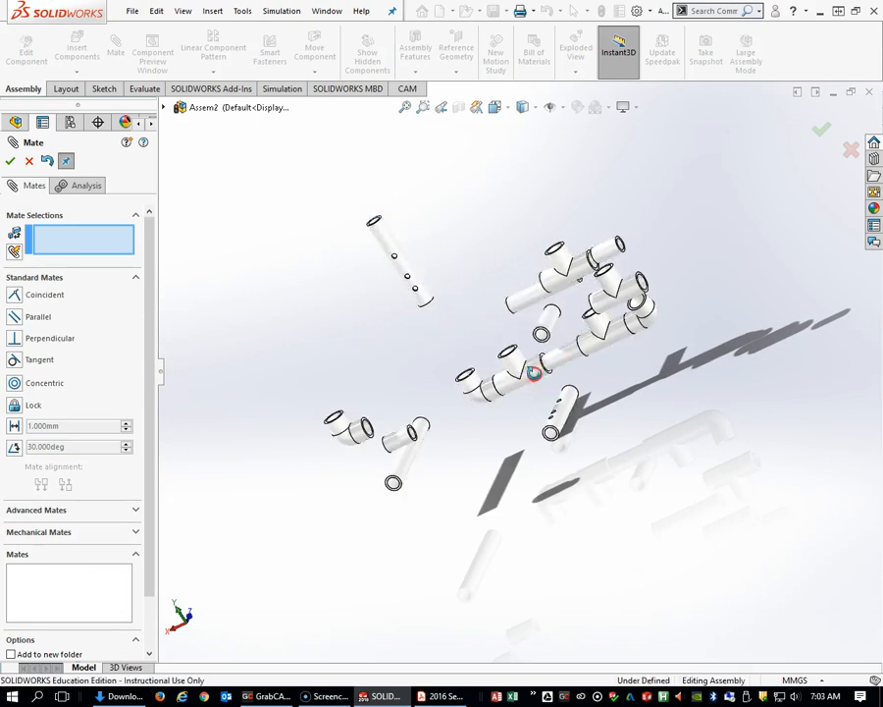
{"action": "scroll", "coordinate": [457, 348], "scroll_direction": "down", "scroll_amount": 6}
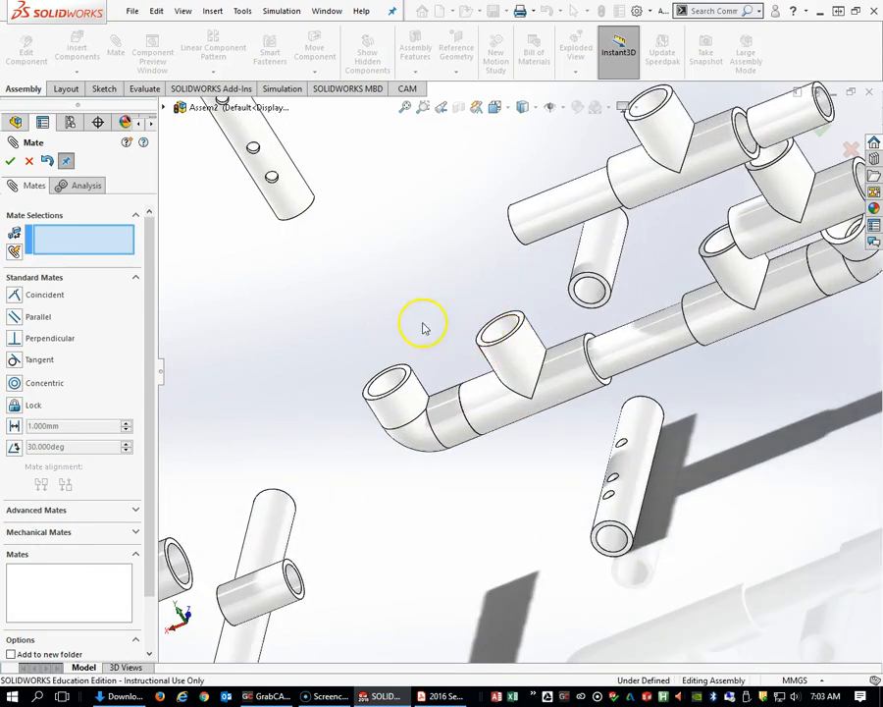
{"action": "left_click", "coordinate": [293, 189]}
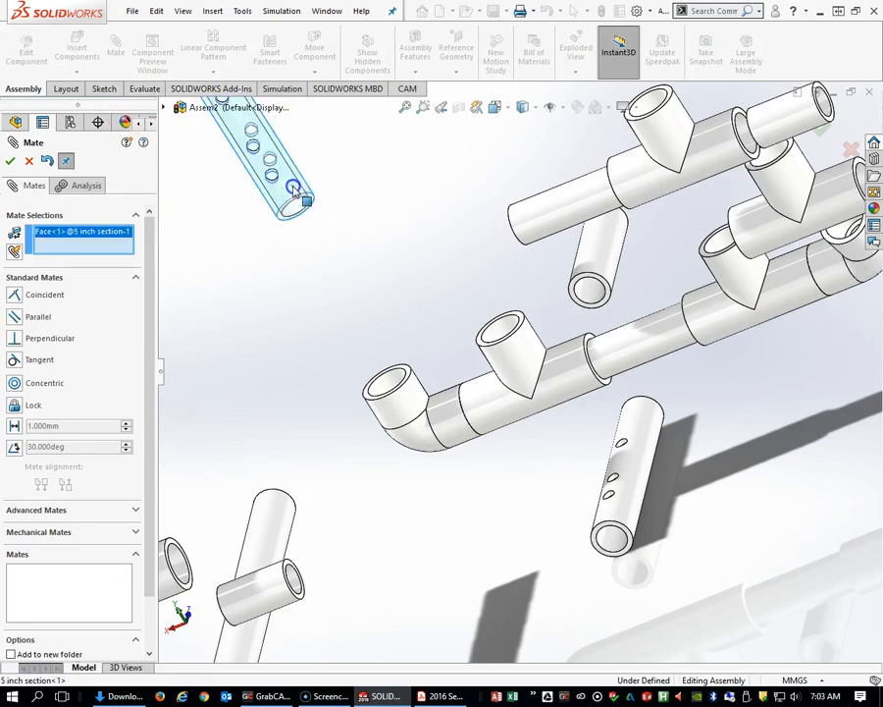
{"action": "left_click", "coordinate": [510, 330]}
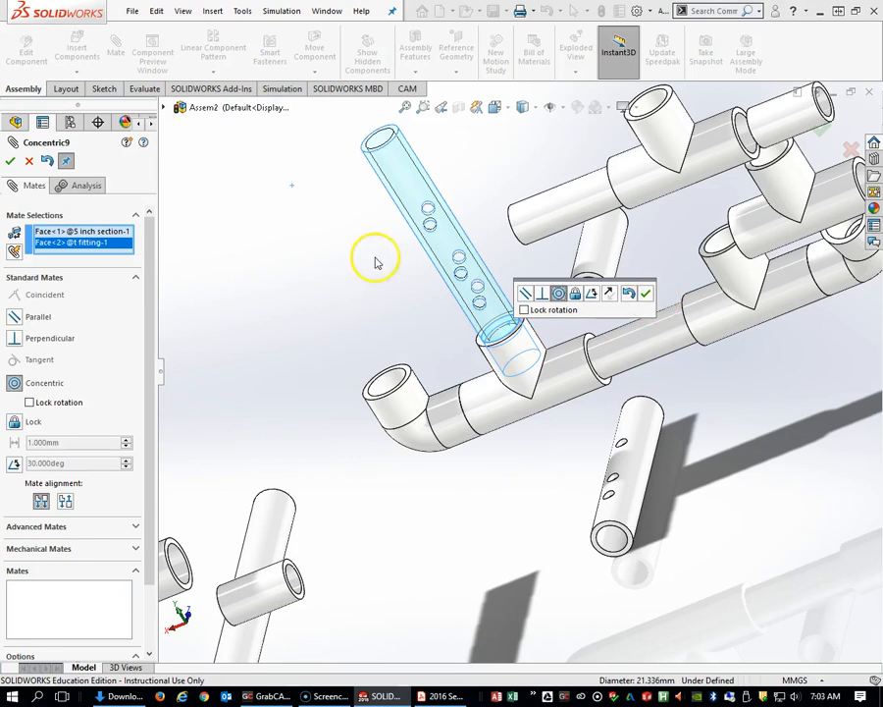
{"action": "left_click", "coordinate": [65, 501]}
{"action": "scroll", "coordinate": [200, 479], "scroll_direction": "up", "scroll_amount": 5}
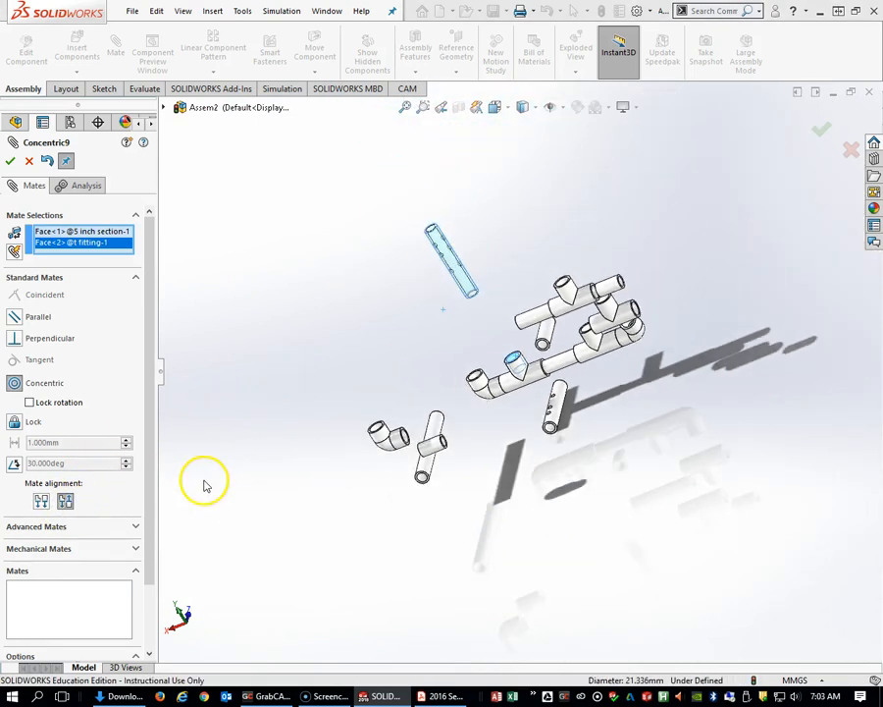
{"action": "scroll", "coordinate": [473, 347], "scroll_direction": "down", "scroll_amount": 3}
{"action": "mouse_move", "coordinate": [479, 252]}
{"action": "left_mouse_down"}
{"action": "mouse_move", "coordinate": [519, 278]}
{"action": "mouse_move", "coordinate": [479, 256]}
{"action": "mouse_move", "coordinate": [514, 314]}
{"action": "mouse_move", "coordinate": [481, 270]}
{"action": "left_mouse_up"}
{"action": "left_click", "coordinate": [41, 501]}
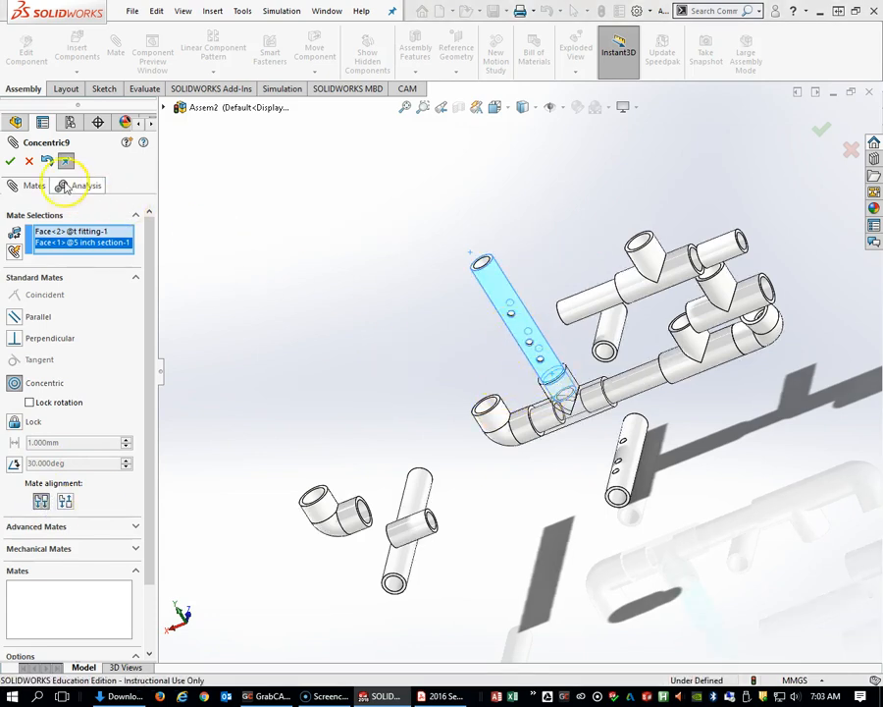
{"action": "left_click", "coordinate": [11, 160]}
- Mate the lower end face of 5 inch section<1> coincident with the inner shoulder face of the branch of T fitting<1>
{"action": "scroll", "coordinate": [525, 361], "scroll_direction": "down", "scroll_amount": 2}
{"action": "scroll", "coordinate": [525, 360], "scroll_direction": "down", "scroll_amount": 2}
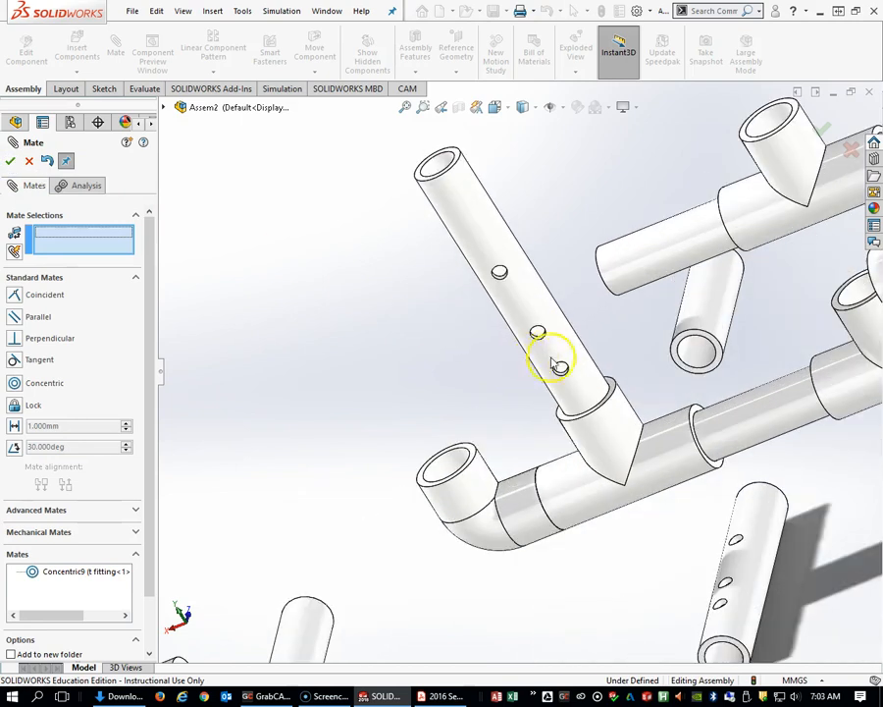
{"action": "left_click_drag", "start_coordinate": [562, 356], "coordinate": [447, 245]}
{"action": "middle_click_drag", "start_coordinate": [681, 474], "coordinate": [665, 529]}
{"action": "scroll", "coordinate": [599, 418], "scroll_direction": "down", "scroll_amount": 4}
{"action": "left_click", "coordinate": [596, 397]}
{"action": "middle_click_drag", "start_coordinate": [597, 397], "coordinate": [482, 276]}
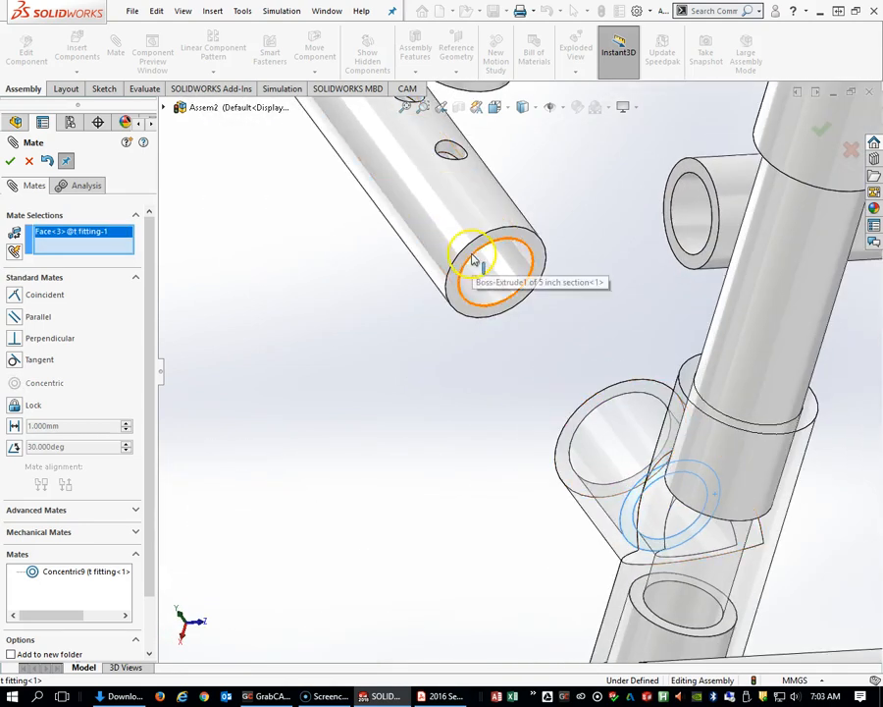
{"action": "left_click", "coordinate": [467, 260]}
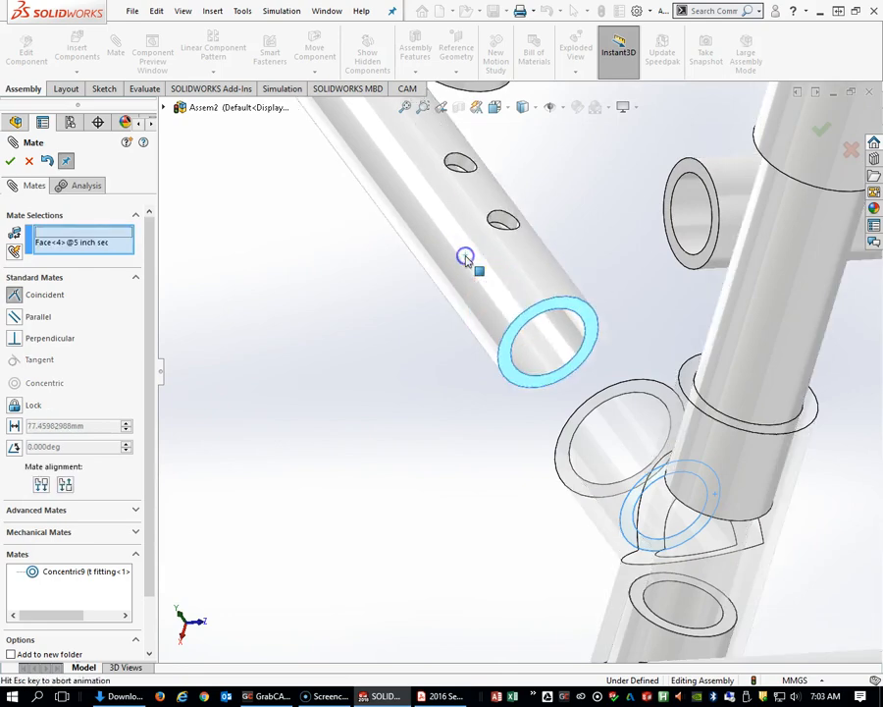
{"action": "scroll", "coordinate": [549, 371], "scroll_direction": "up", "scroll_amount": 3}
{"action": "left_click", "coordinate": [652, 330]}
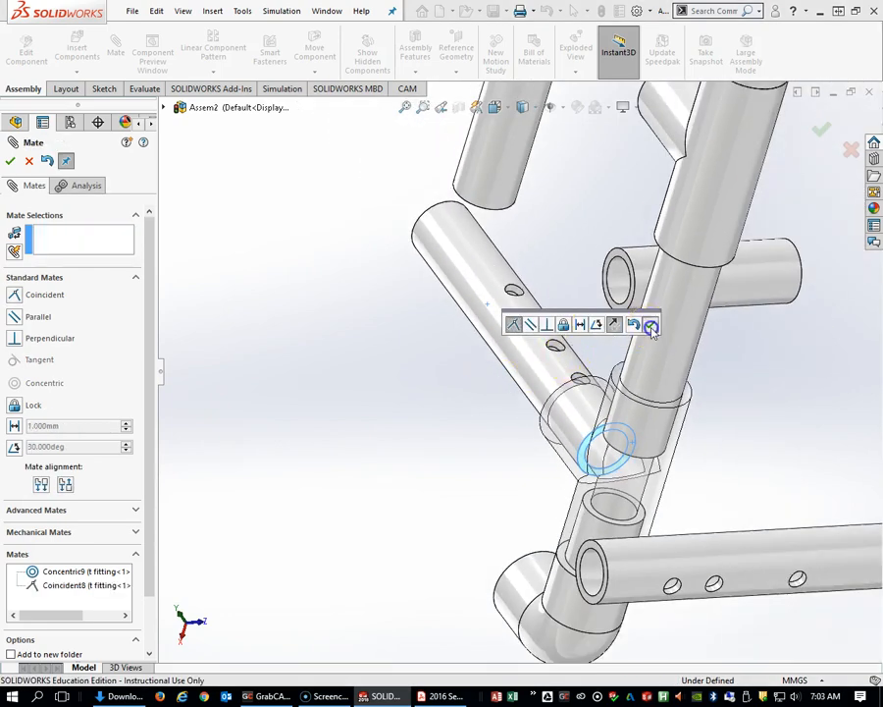
- Spin 5 inch section<1> about its axis in the T fitting branch to test its remaining freedom, and close the Mate command
{"action": "middle_click_drag", "start_coordinate": [510, 379], "coordinate": [687, 412]}
{"action": "left_click_drag", "start_coordinate": [502, 346], "coordinate": [362, 366]}
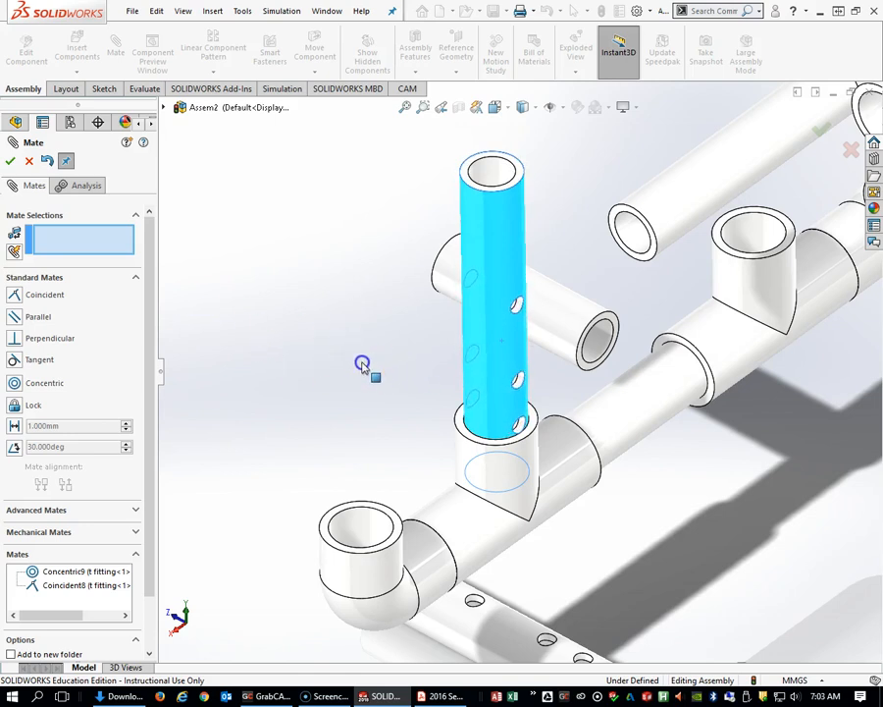
{"action": "left_click", "coordinate": [80, 251]}
{"action": "scroll", "coordinate": [260, 367], "scroll_direction": "up", "scroll_amount": 4}
{"action": "middle_click_drag", "start_coordinate": [434, 438], "coordinate": [30, 203]}
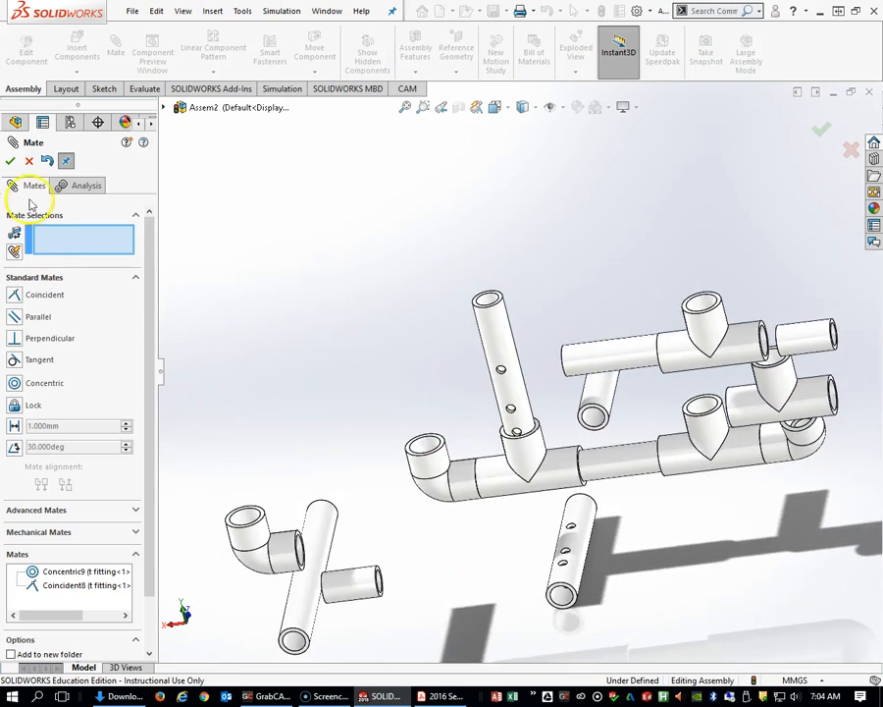
{"action": "left_click", "coordinate": [28, 162]}
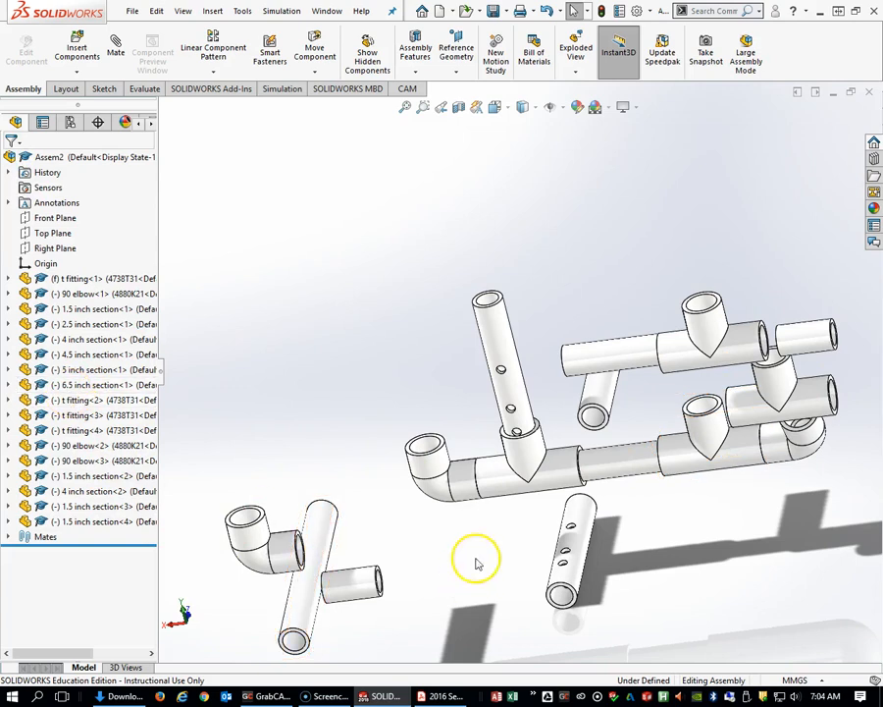
- Locate t fitting<1> in the assembly structure and examine how its Front Plane runs through the fitting
{"action": "left_click", "coordinate": [508, 480]}
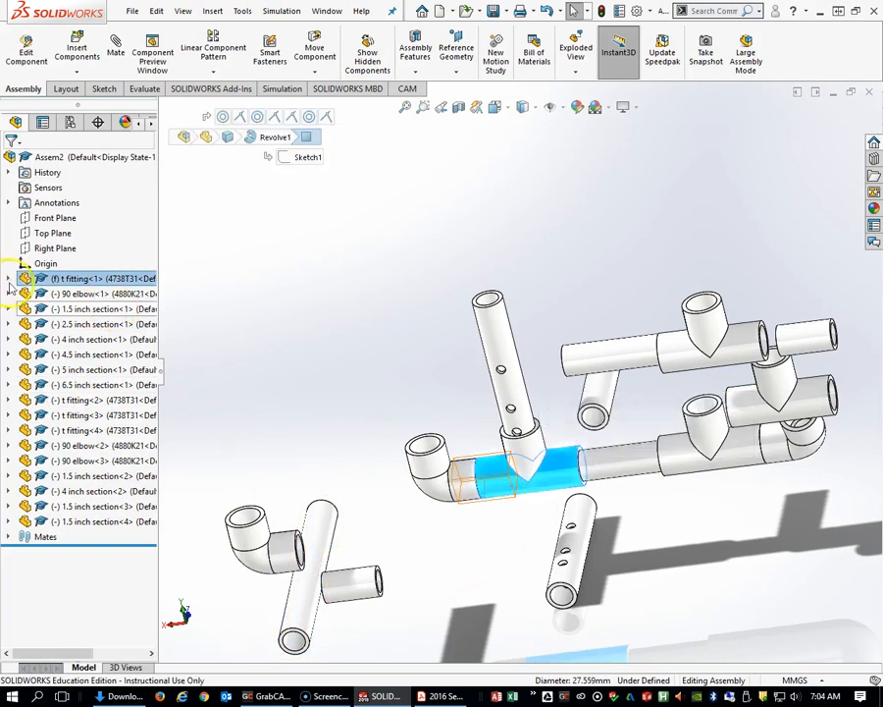
{"action": "left_click", "coordinate": [10, 280]}
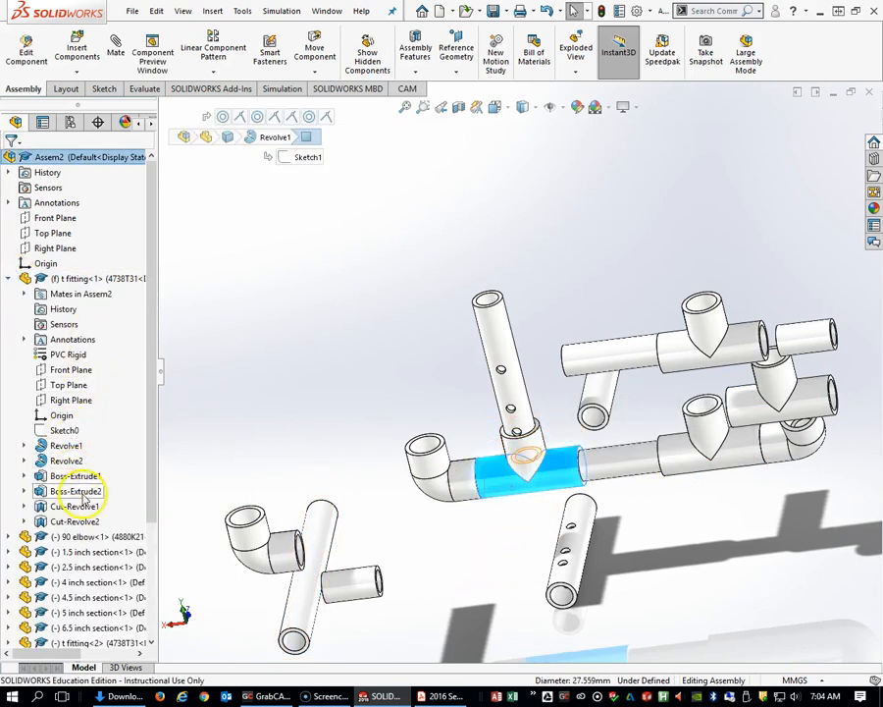
{"action": "left_click", "coordinate": [86, 376]}
{"action": "middle_click_drag", "start_coordinate": [227, 422], "coordinate": [330, 423]}
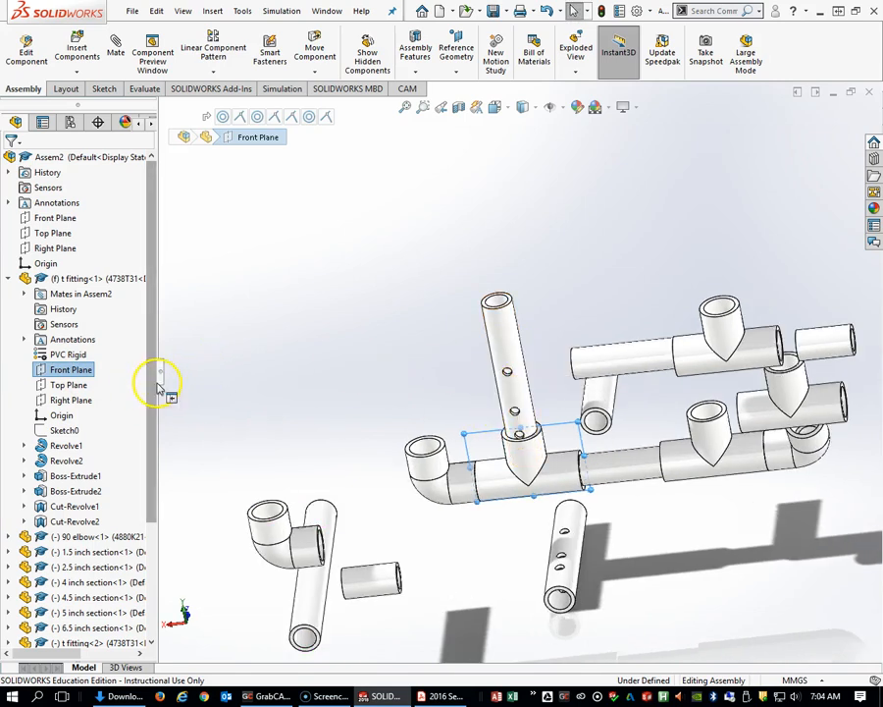
- Examine how the Top Plane of 5 inch section<1> lies relative to its drilled holes
{"action": "left_click", "coordinate": [509, 339]}
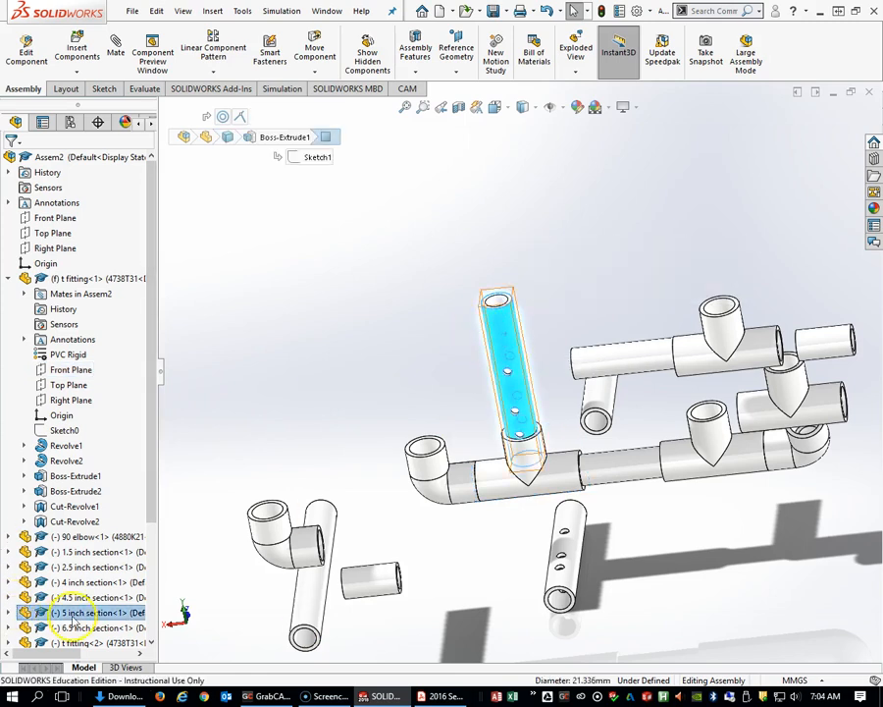
{"action": "left_click", "coordinate": [9, 612]}
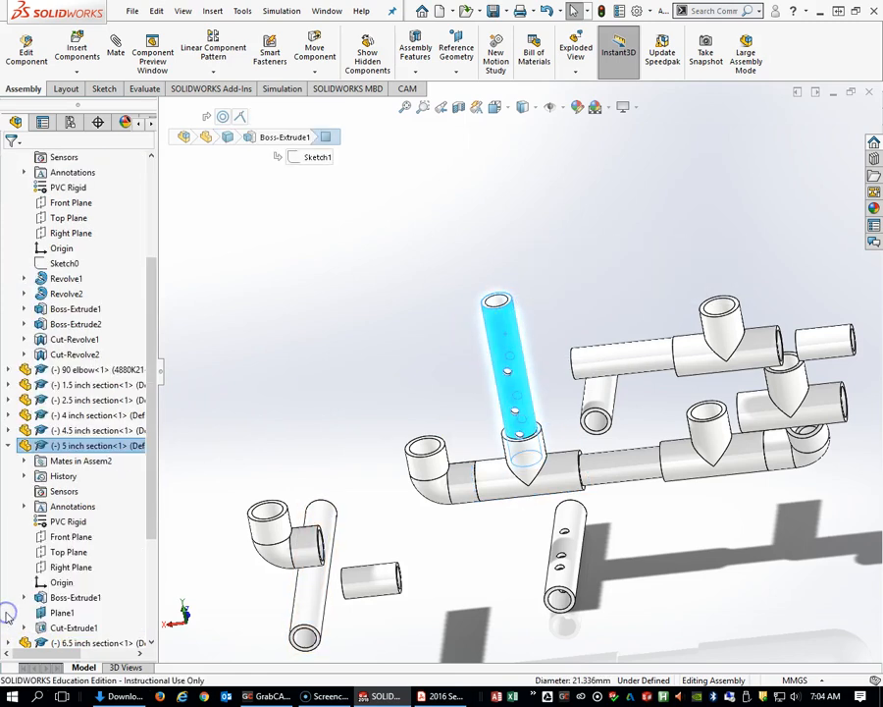
{"action": "left_click", "coordinate": [81, 552]}
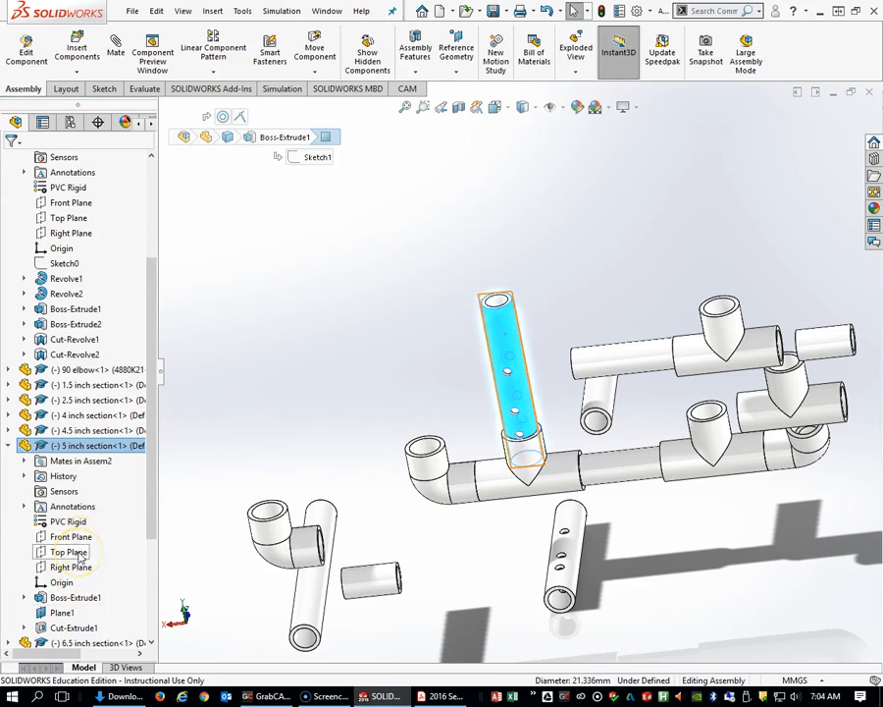
{"action": "left_click", "coordinate": [81, 552]}
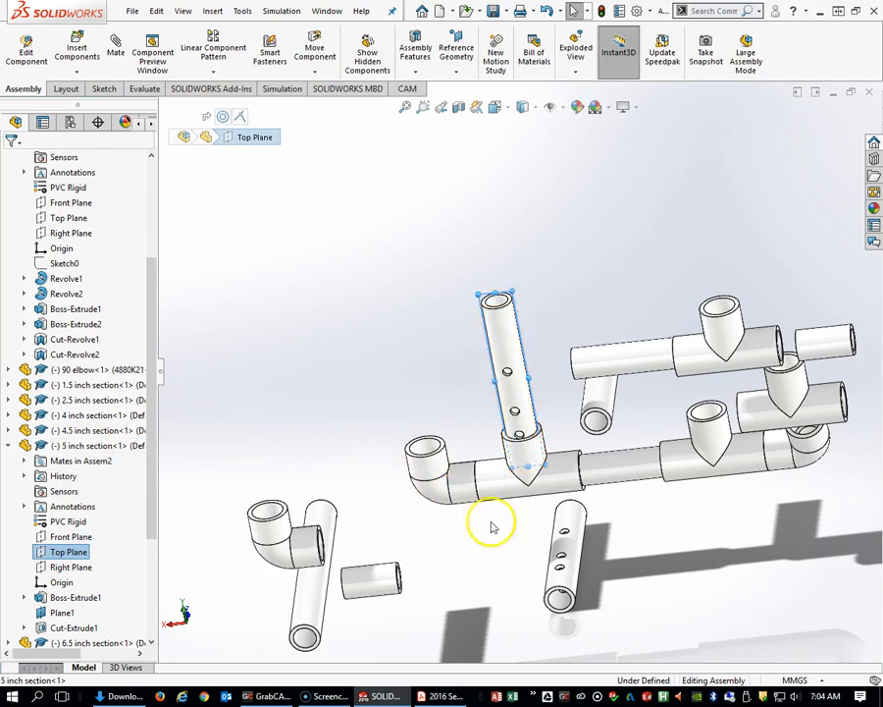
{"action": "scroll", "coordinate": [132, 396], "scroll_direction": "up", "scroll_amount": 4}
{"action": "scroll", "coordinate": [133, 395], "scroll_direction": "down", "scroll_amount": 4}
{"action": "scroll", "coordinate": [130, 393], "scroll_direction": "up", "scroll_amount": 4}
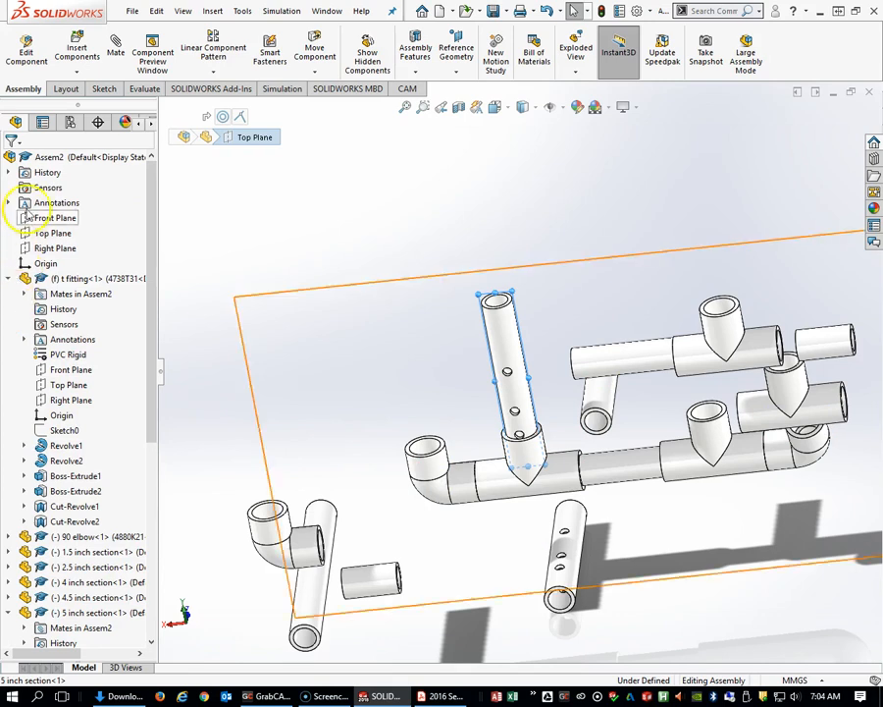
- Compare the Front Plane of t fitting<1> with the Top Plane of 5 inch section<1> as a pair for aligning the upright
{"action": "left_click", "coordinate": [10, 279]}
{"action": "left_click", "coordinate": [10, 280]}
{"action": "left_click", "coordinate": [10, 279]}
{"action": "left_click", "coordinate": [10, 280]}
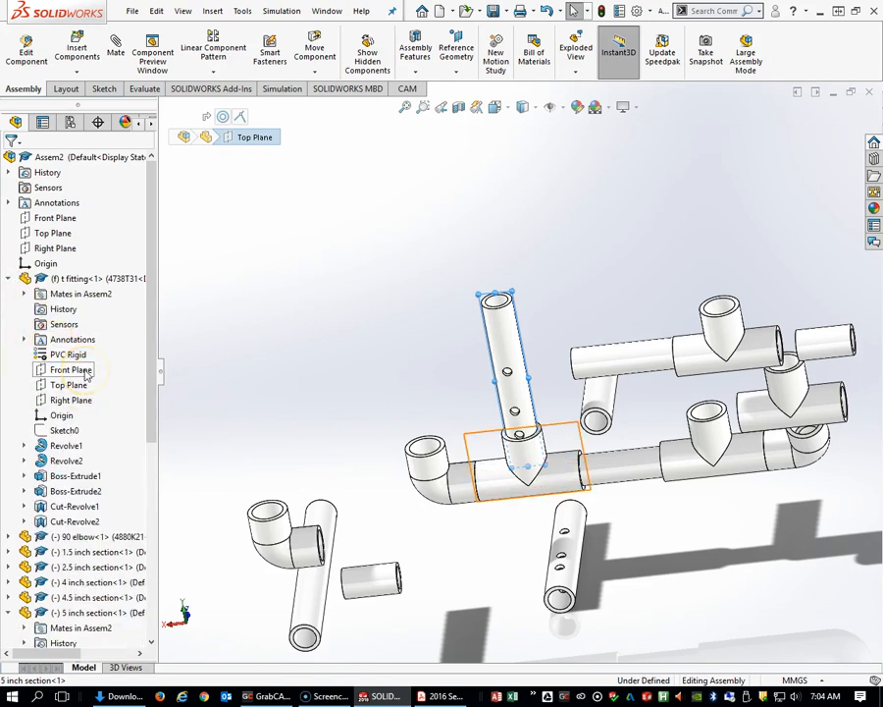
{"action": "left_click", "coordinate": [508, 348]}
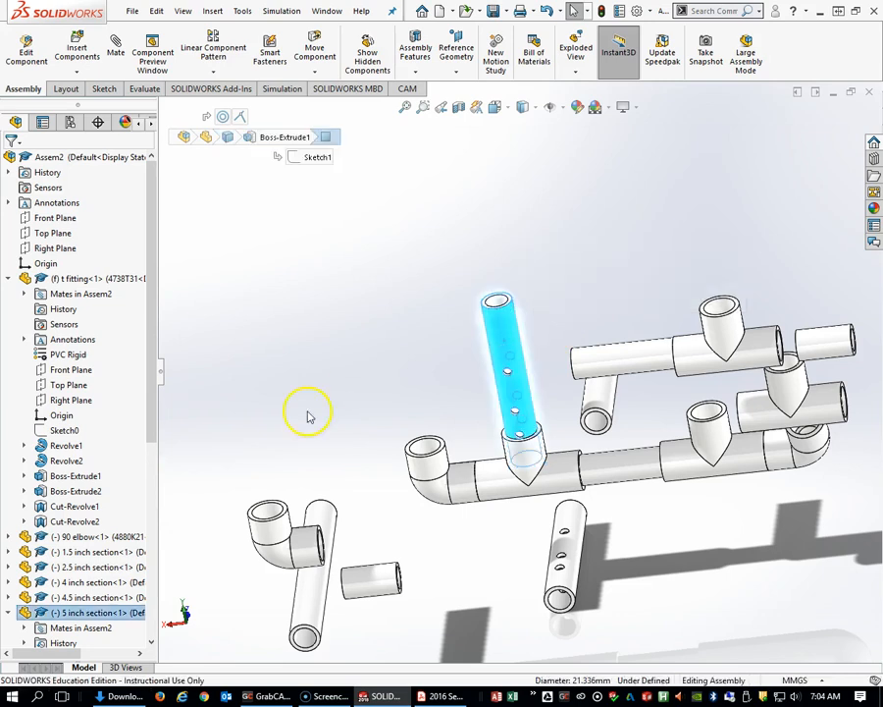
{"action": "scroll", "coordinate": [198, 465], "scroll_direction": "down", "scroll_amount": 5}
{"action": "scroll", "coordinate": [179, 449], "scroll_direction": "up", "scroll_amount": 8}
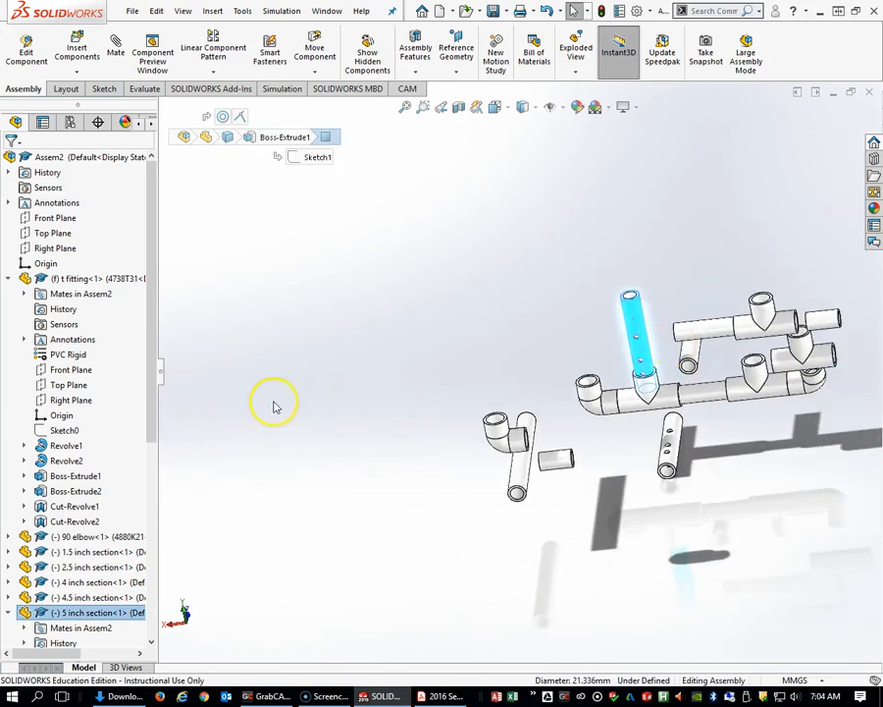
{"action": "left_click_drag", "start_coordinate": [150, 402], "coordinate": [188, 596]}
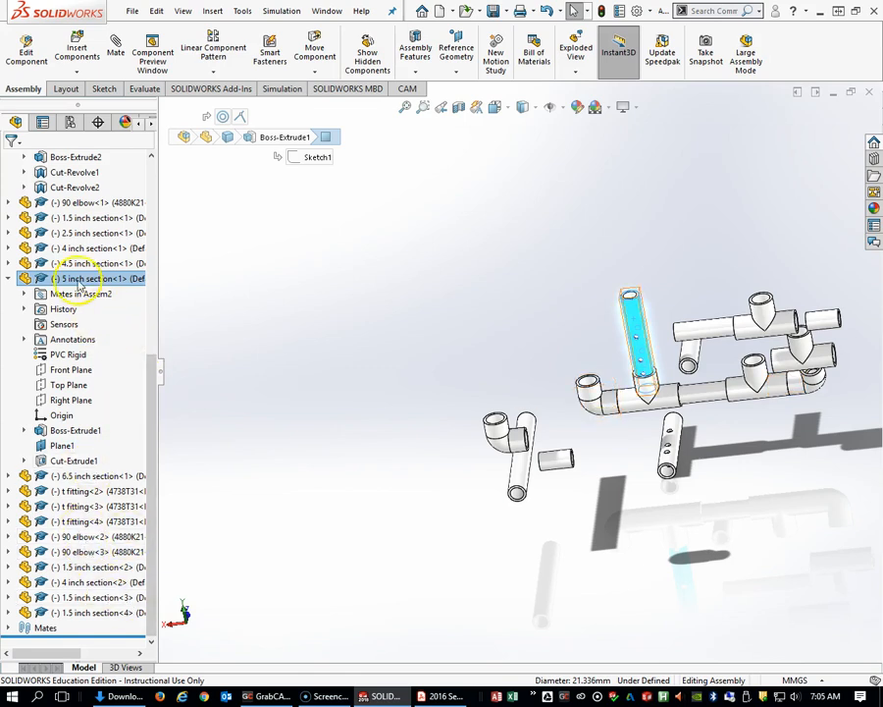
{"action": "left_click", "coordinate": [72, 386]}
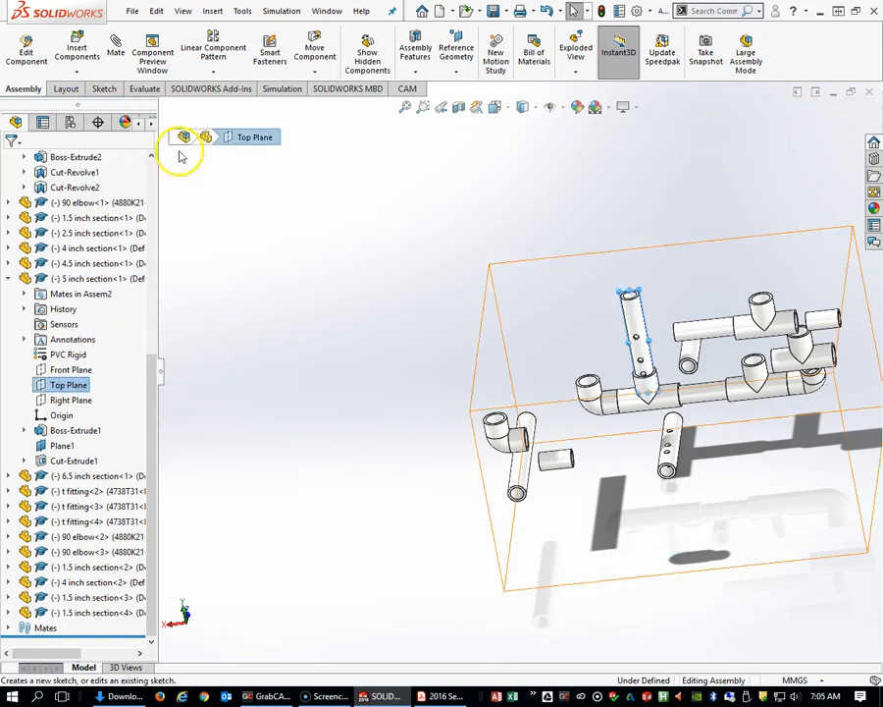
{"action": "left_click", "coordinate": [178, 152]}
- Mate the Top Plane of 5 inch section<1> coincident with the Front Plane of t fitting<1>, and close the Mate command
{"action": "left_click", "coordinate": [118, 53]}
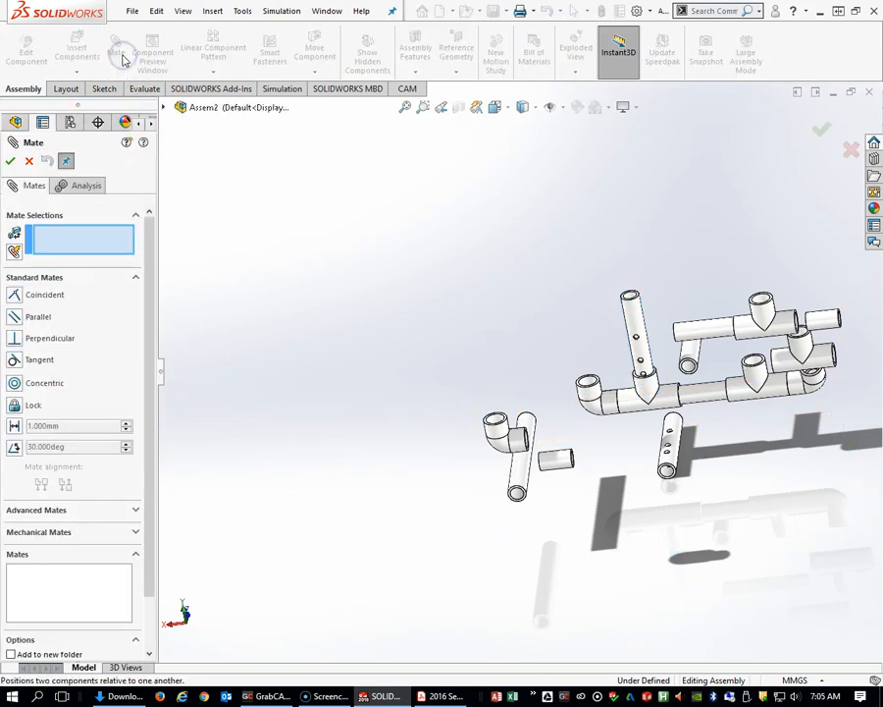
{"action": "left_click", "coordinate": [65, 163]}
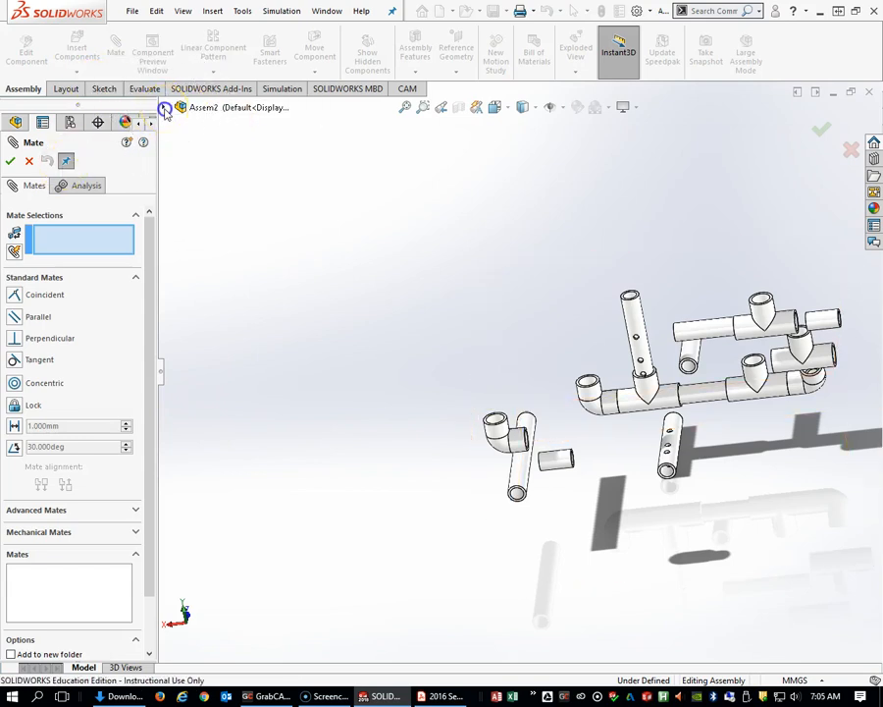
{"action": "left_click", "coordinate": [165, 110]}
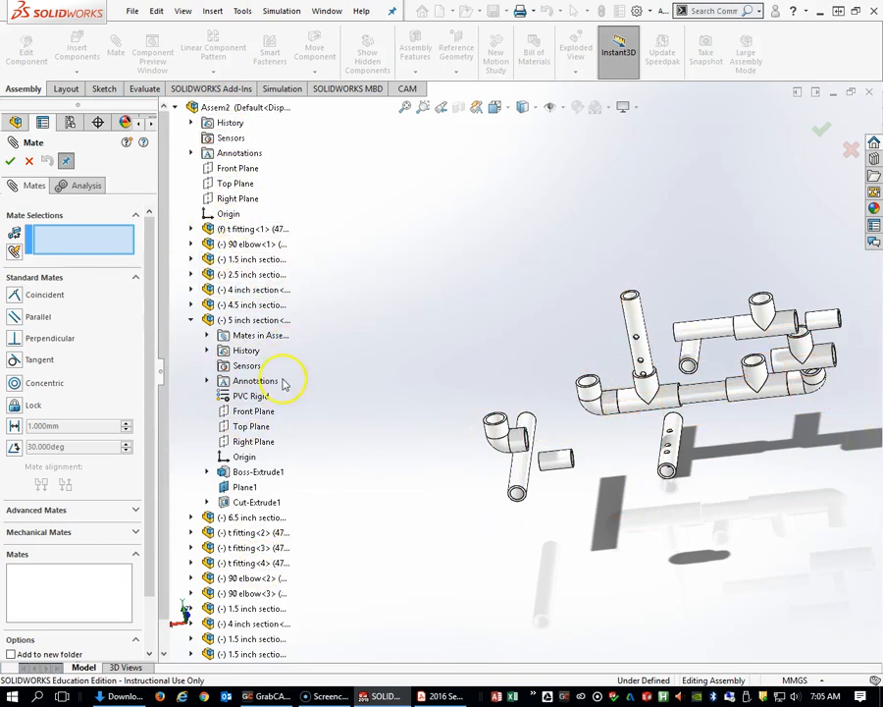
{"action": "left_click", "coordinate": [251, 429]}
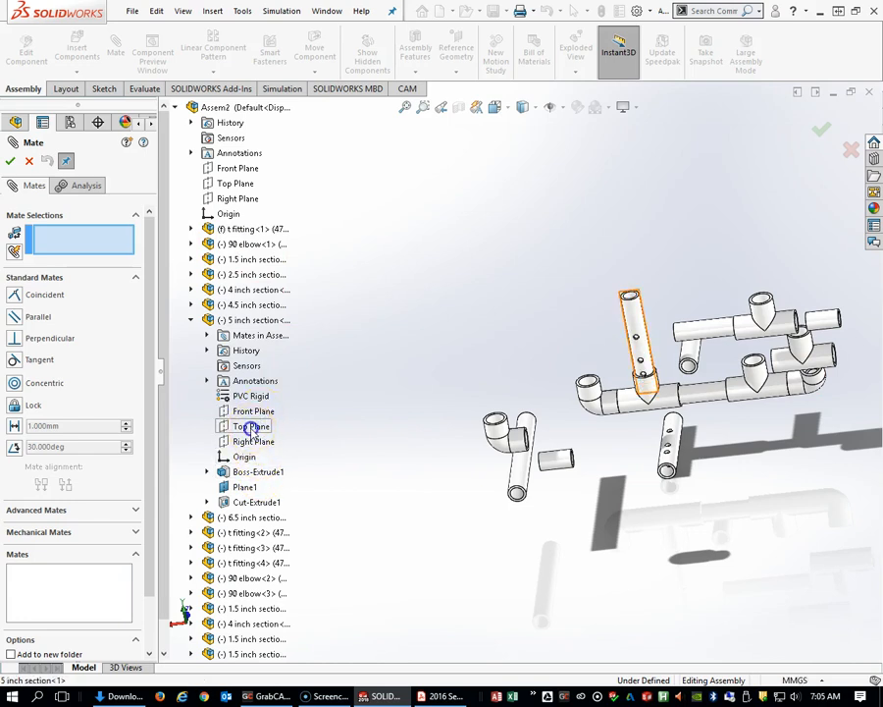
{"action": "left_click", "coordinate": [190, 260]}
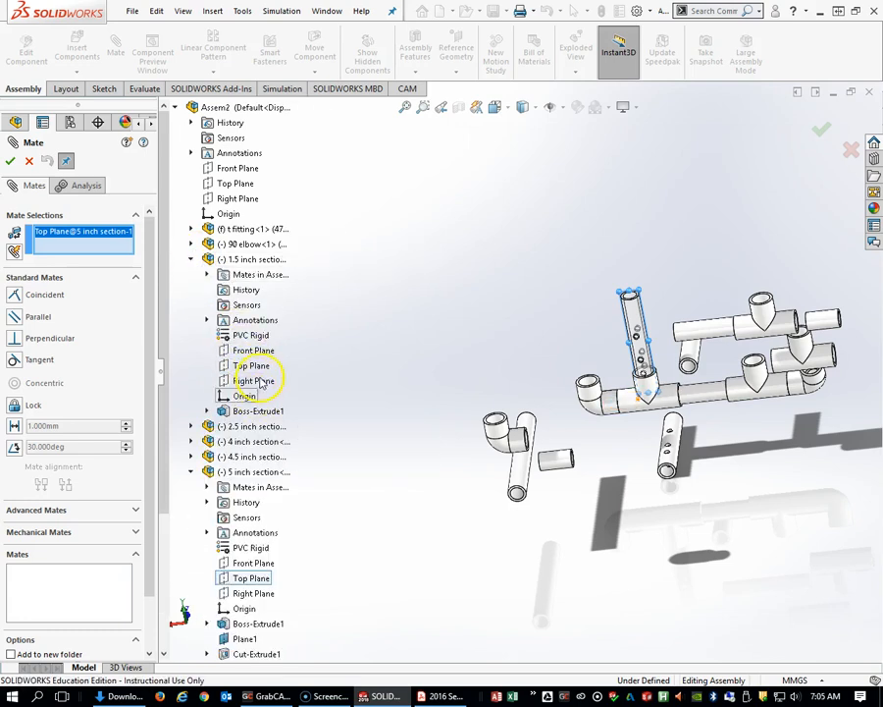
{"action": "left_click", "coordinate": [191, 260]}
{"action": "left_click", "coordinate": [192, 228]}
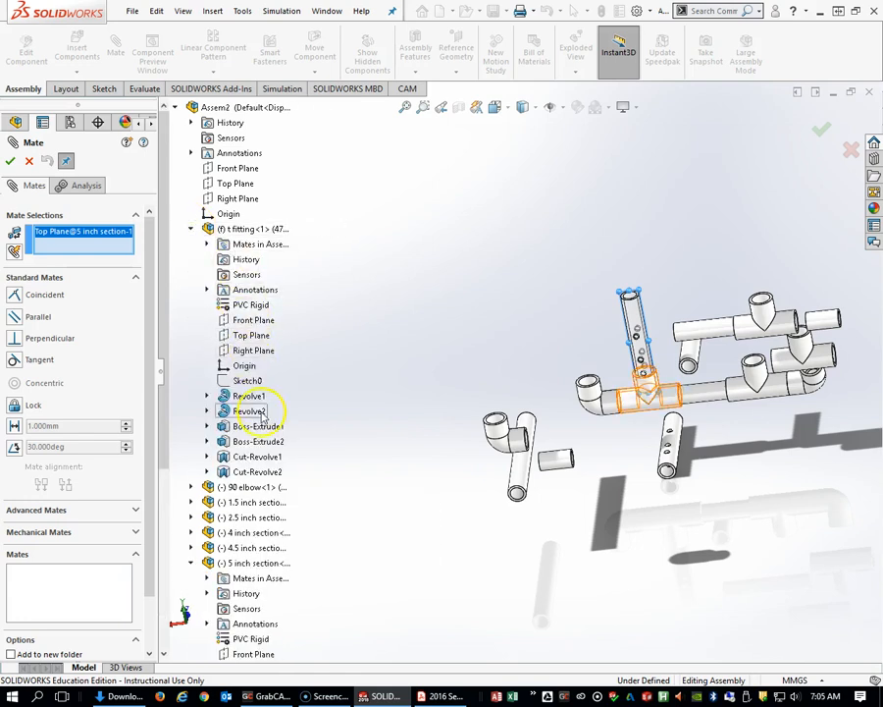
{"action": "left_click", "coordinate": [263, 320]}
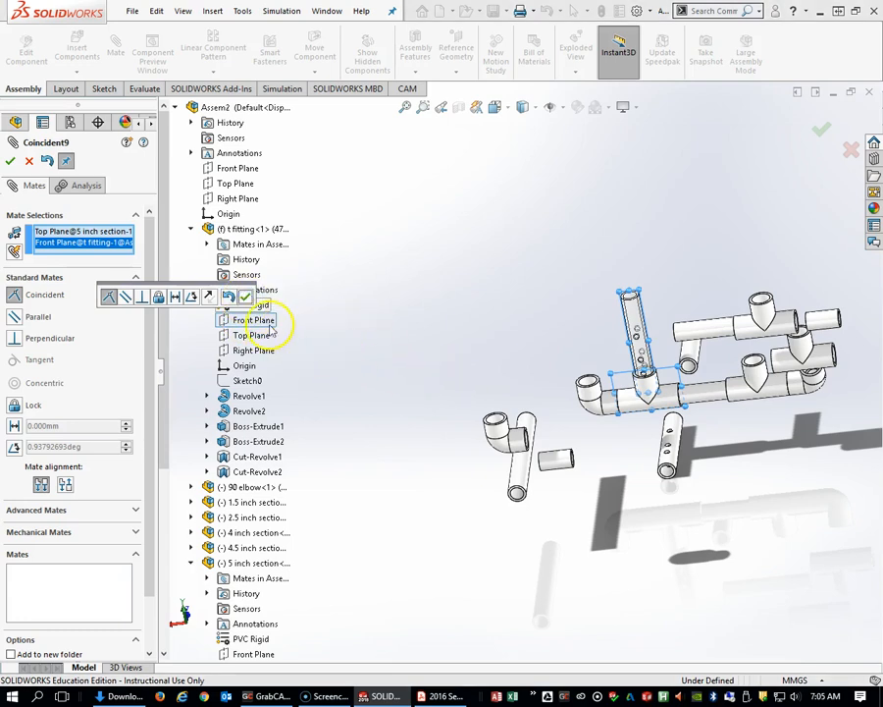
{"action": "left_click", "coordinate": [245, 296]}
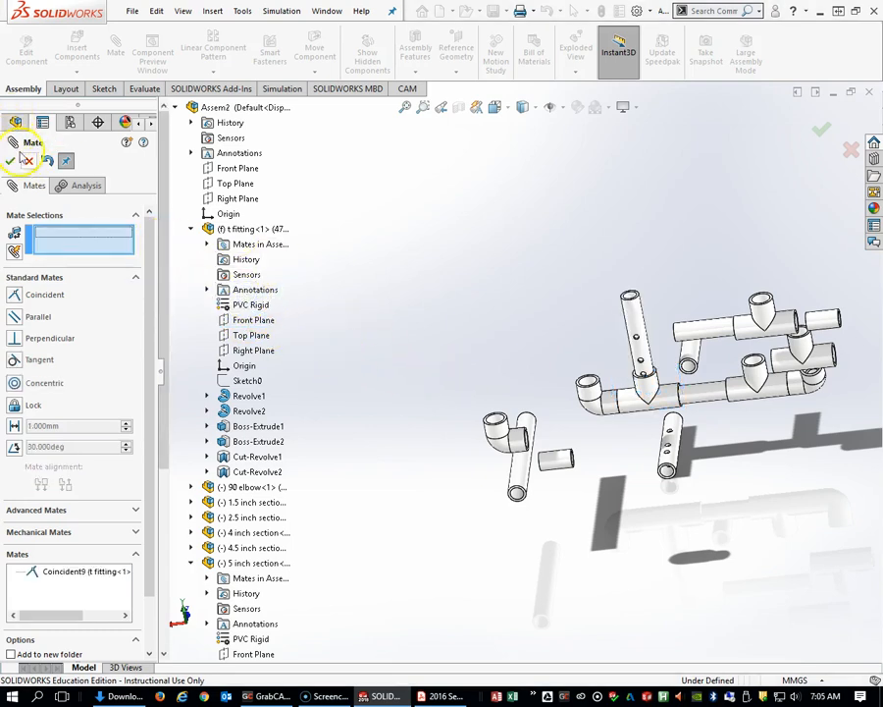
{"action": "left_click", "coordinate": [14, 165]}
- Try to move 5 inch section<1> in the T fitting branch to test whether any freedom remains
{"action": "middle_click_drag", "start_coordinate": [381, 275], "coordinate": [422, 239]}
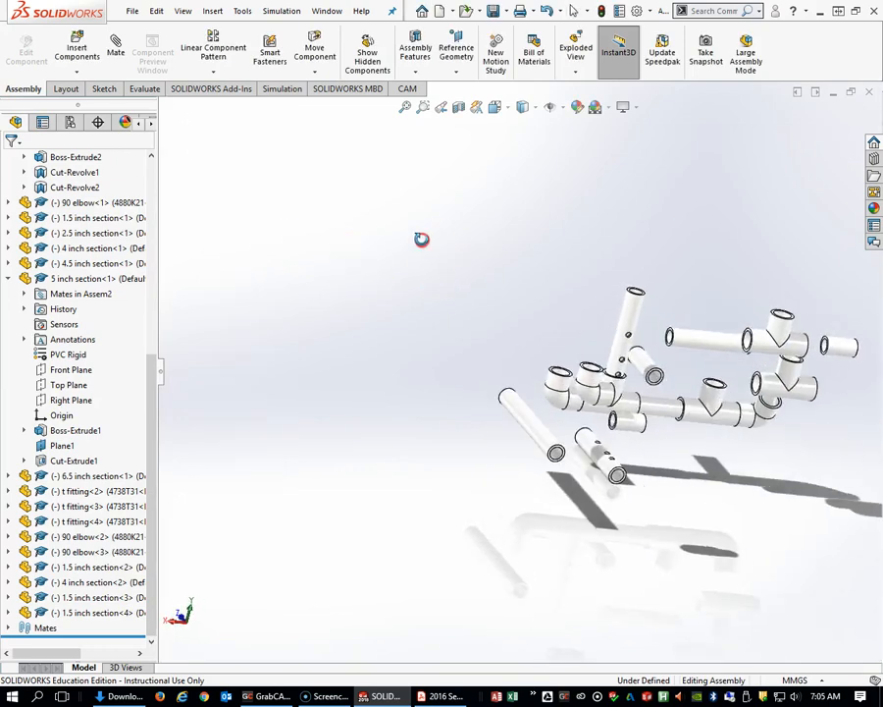
{"action": "scroll", "coordinate": [617, 331], "scroll_direction": "down", "scroll_amount": 3}
{"action": "scroll", "coordinate": [616, 331], "scroll_direction": "down", "scroll_amount": 3}
{"action": "left_click_drag", "start_coordinate": [617, 338], "coordinate": [544, 329]}
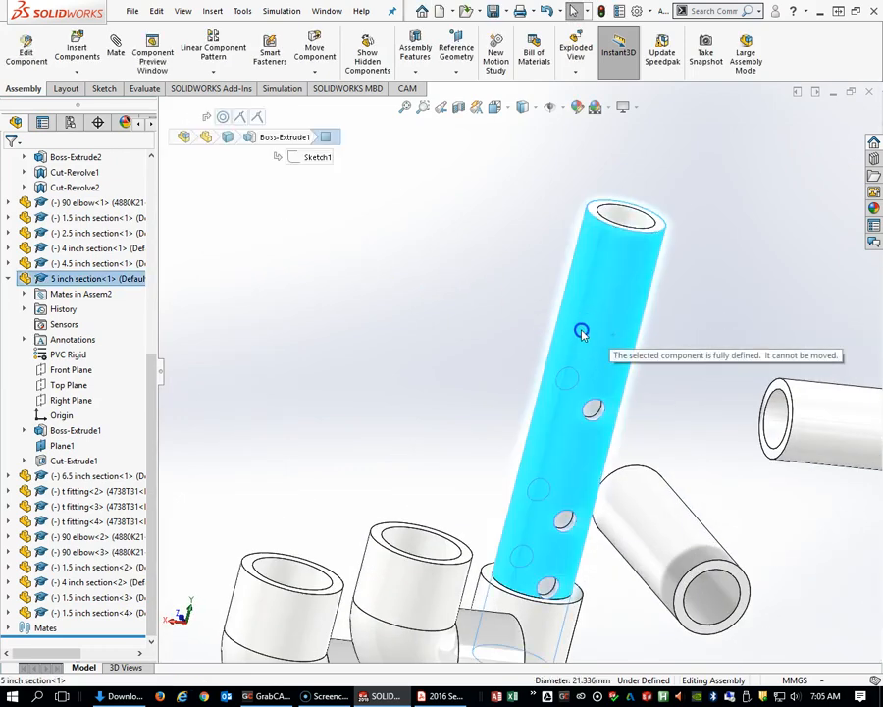
{"action": "scroll", "coordinate": [549, 471], "scroll_direction": "up", "scroll_amount": 4}
{"action": "middle_click_drag", "start_coordinate": [549, 472], "coordinate": [572, 439]}
{"action": "left_click", "coordinate": [465, 374]}
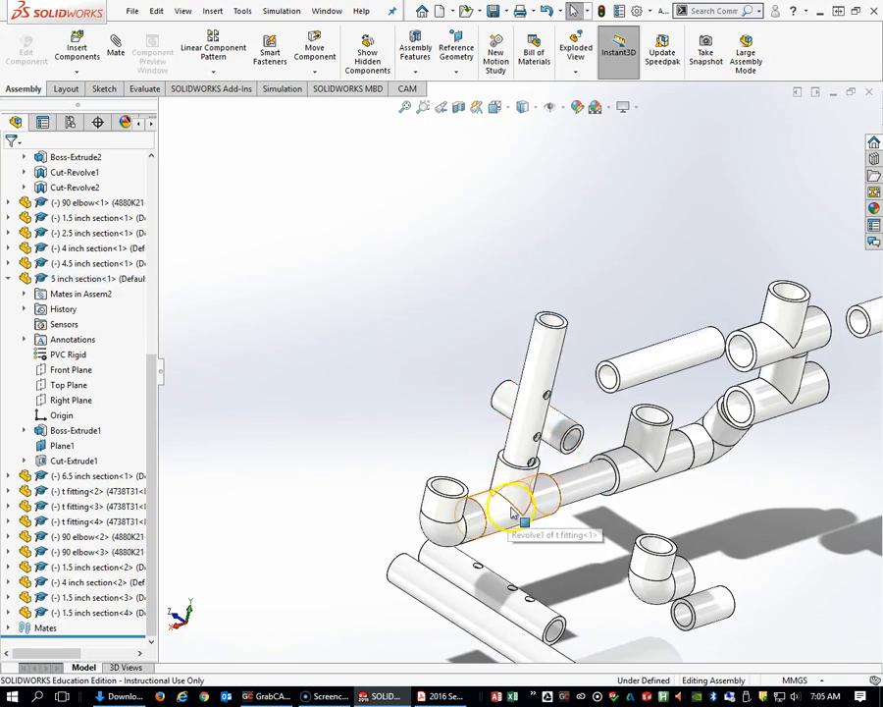
- Inspect the lower rail, including t fitting<2> and the end elbows, and test the freedom of its parts
{"action": "middle_click_drag", "start_coordinate": [518, 530], "coordinate": [506, 506]}
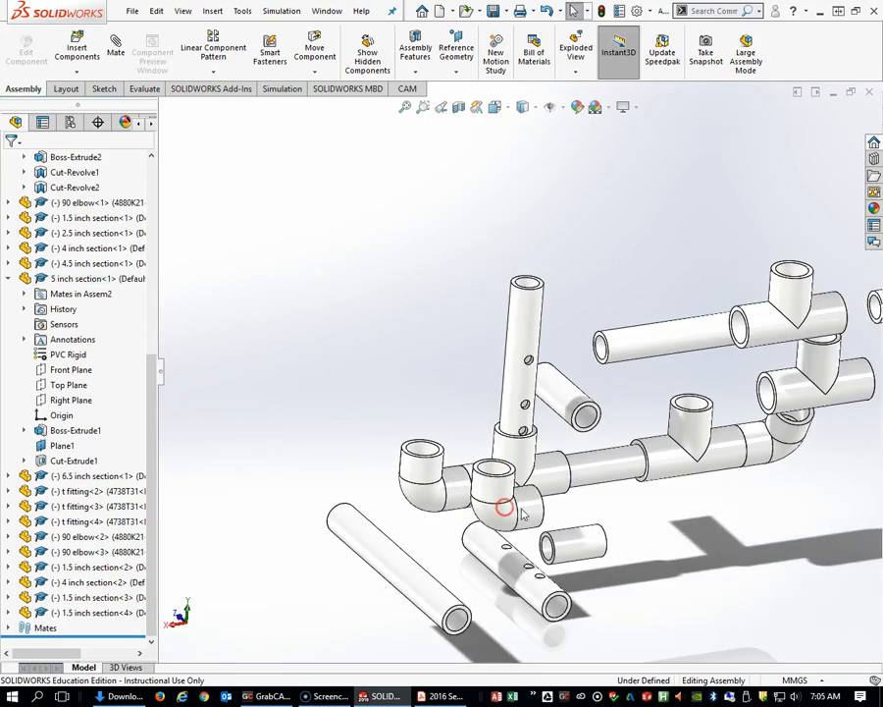
{"action": "left_click", "coordinate": [624, 481]}
{"action": "left_click", "coordinate": [668, 469]}
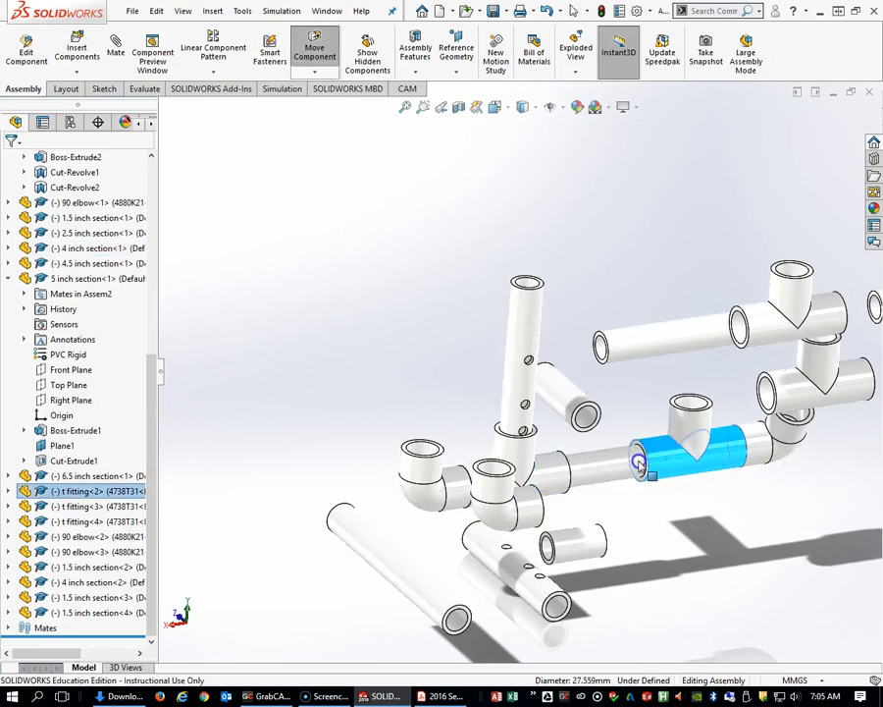
{"action": "scroll", "coordinate": [546, 480], "scroll_direction": "up", "scroll_amount": 5}
{"action": "scroll", "coordinate": [622, 416], "scroll_direction": "down", "scroll_amount": 3}
{"action": "middle_click_drag", "start_coordinate": [528, 455], "coordinate": [545, 430]}
{"action": "scroll", "coordinate": [498, 431], "scroll_direction": "down", "scroll_amount": 3}
{"action": "scroll", "coordinate": [548, 430], "scroll_direction": "down", "scroll_amount": 1}
{"action": "scroll", "coordinate": [610, 424], "scroll_direction": "up", "scroll_amount": 4}
{"action": "scroll", "coordinate": [535, 368], "scroll_direction": "up", "scroll_amount": 2}
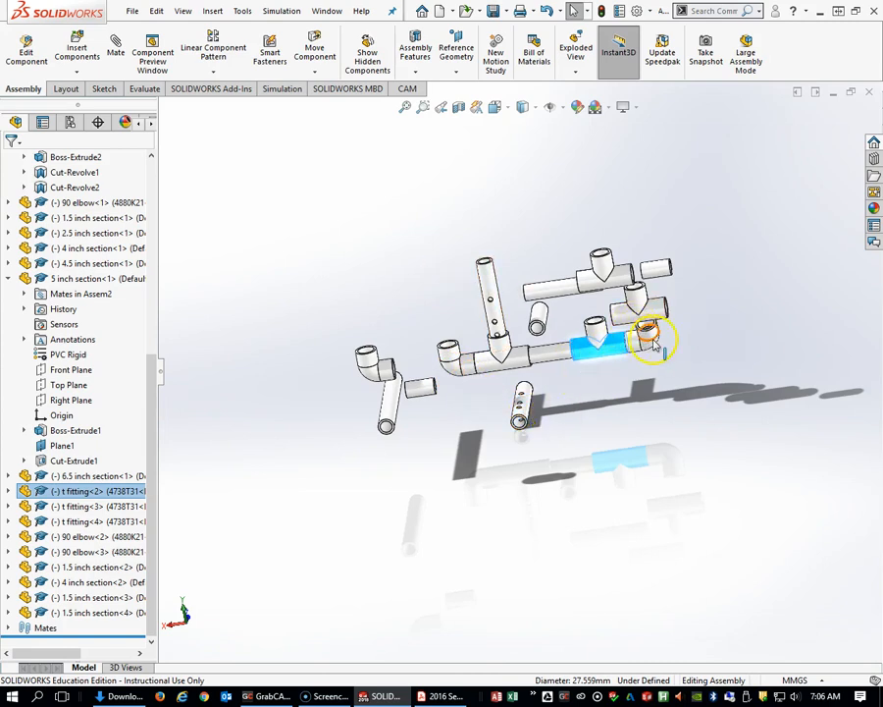
{"action": "scroll", "coordinate": [502, 365], "scroll_direction": "down", "scroll_amount": 3}
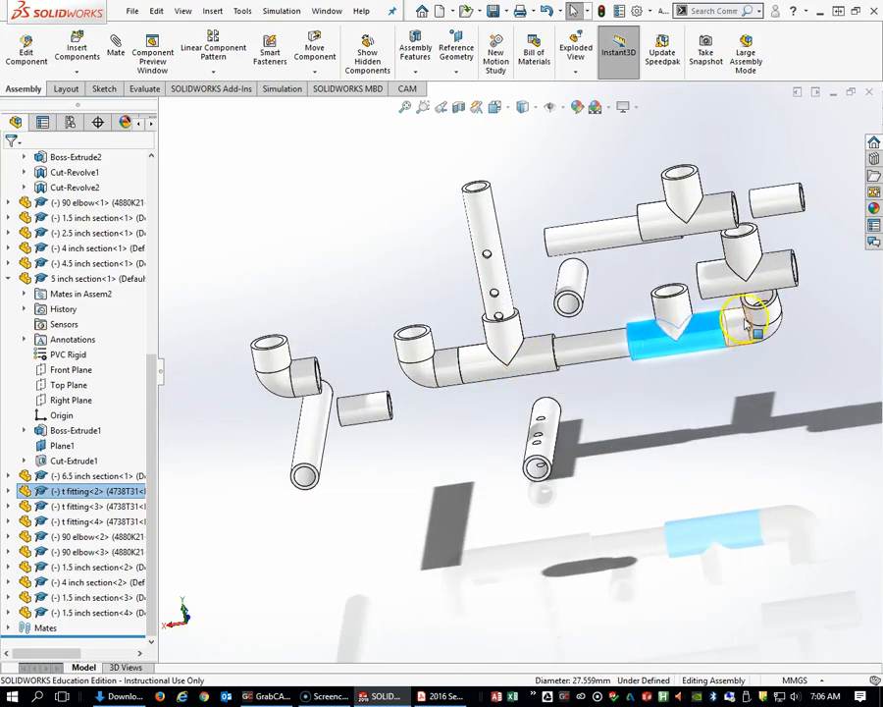
{"action": "mouse_move", "coordinate": [758, 322]}
{"action": "left_mouse_down"}
{"action": "mouse_move", "coordinate": [769, 299]}
{"action": "mouse_move", "coordinate": [785, 367]}
{"action": "mouse_move", "coordinate": [761, 302]}
{"action": "left_mouse_up"}
{"action": "left_click", "coordinate": [398, 361]}
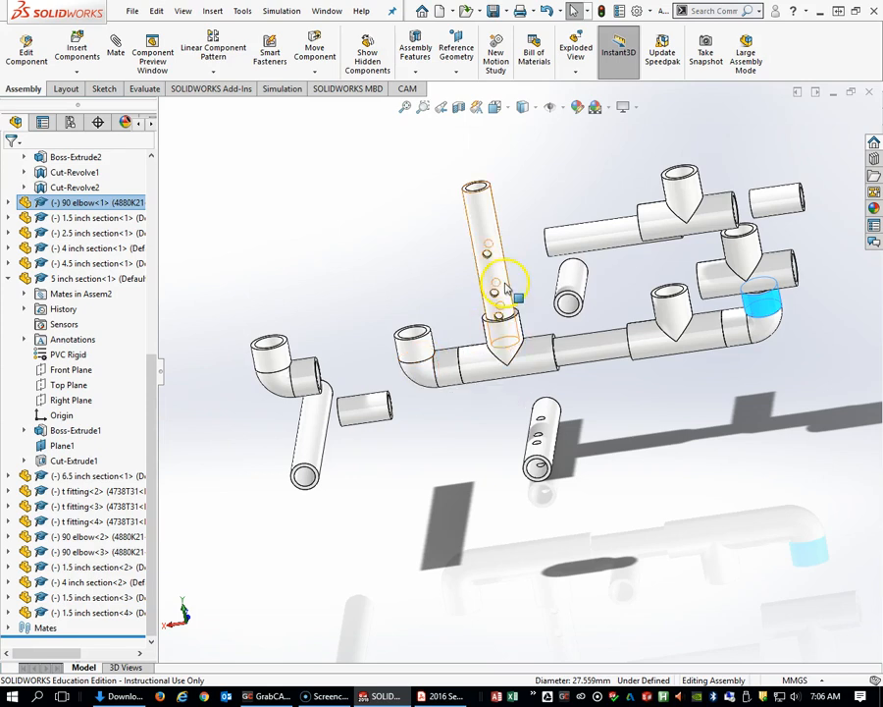
- View the mates of 5 inch section<1> and highlight the geometry used by its concentric mate and two coincident mates
{"action": "left_click", "coordinate": [405, 246]}
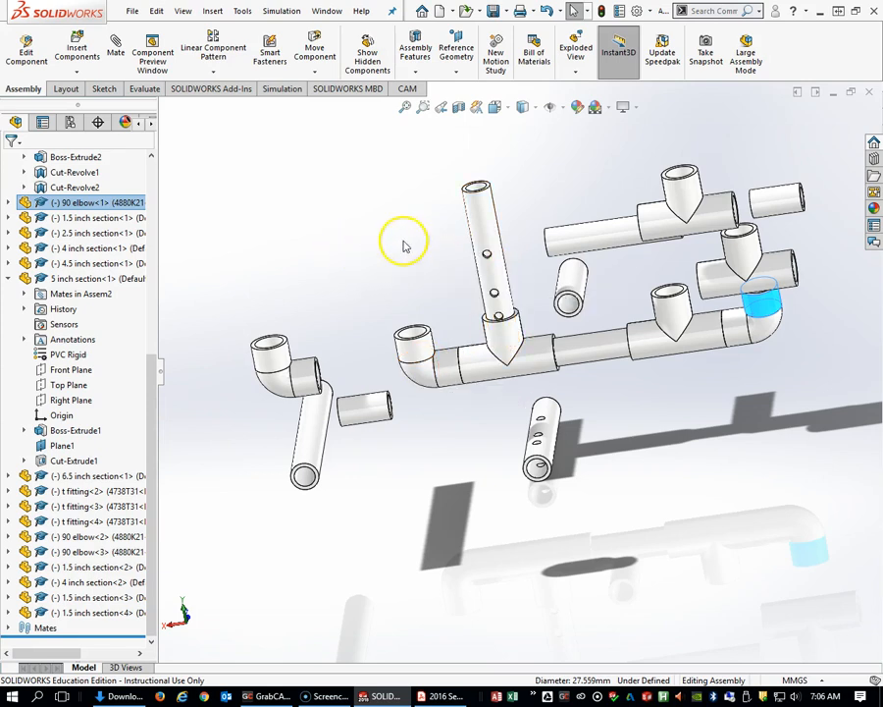
{"action": "right_click", "coordinate": [488, 228]}
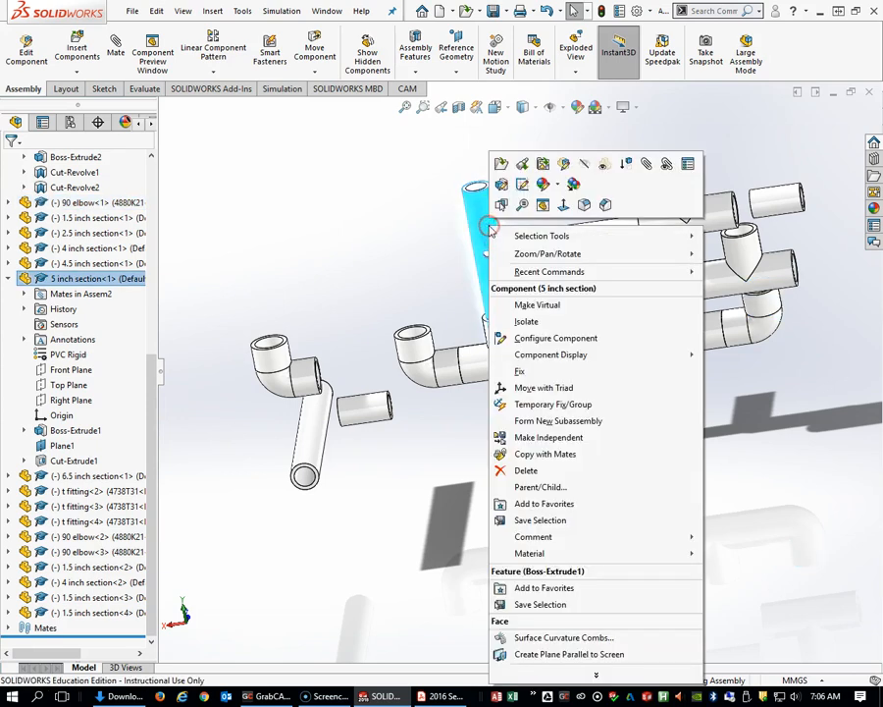
{"action": "left_click", "coordinate": [667, 164]}
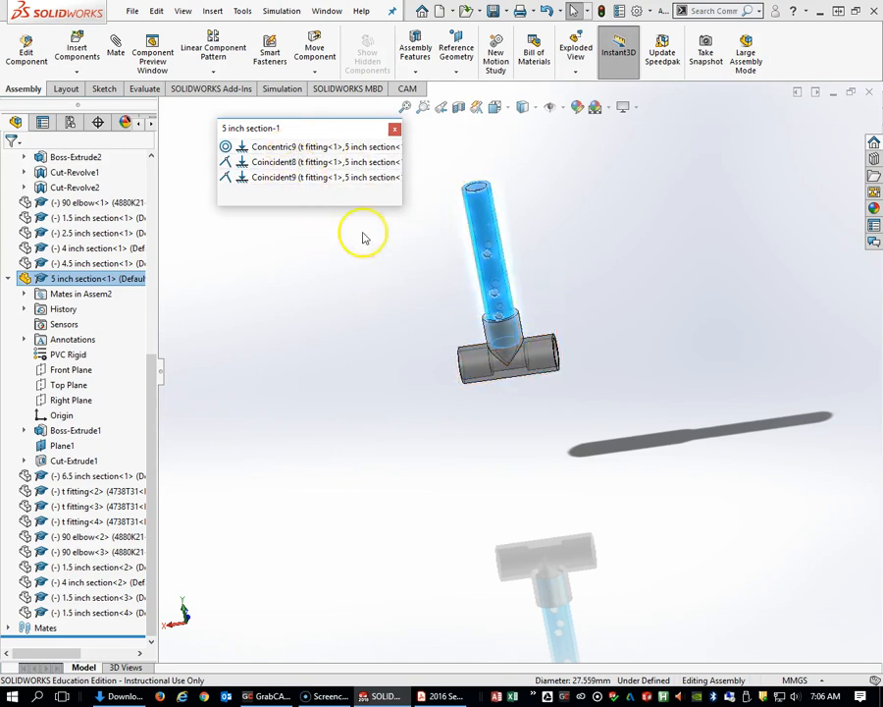
{"action": "left_click", "coordinate": [314, 149]}
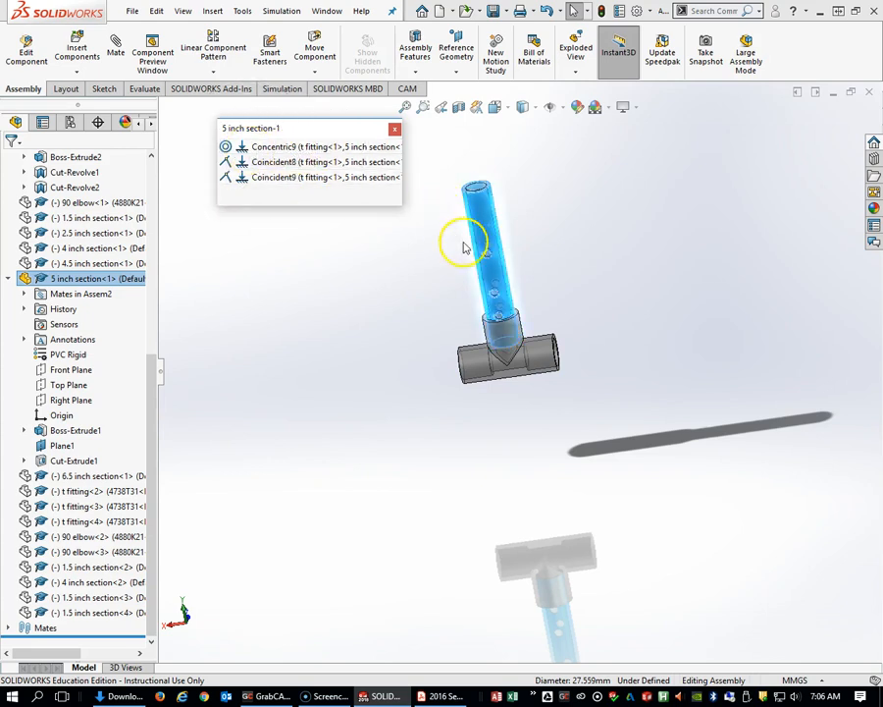
{"action": "left_click", "coordinate": [315, 164]}
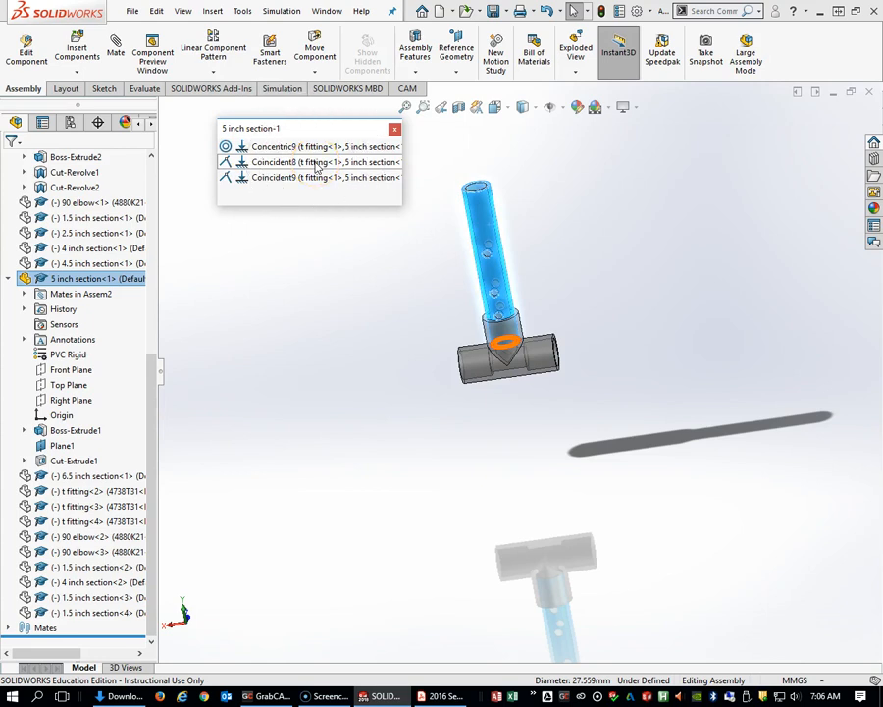
{"action": "left_click", "coordinate": [314, 179]}
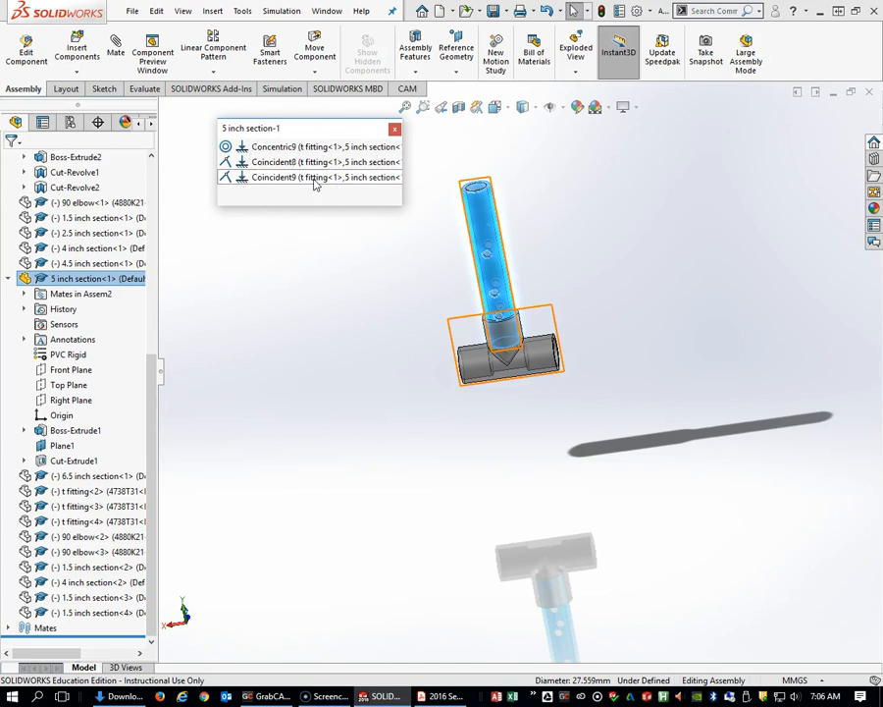
- Check the Coincident9 geometry of 5 inch section<1>, delete its Coincident8 mate, and close the mate list
{"action": "left_click", "coordinate": [315, 181]}
{"action": "middle_click_drag", "start_coordinate": [473, 309], "coordinate": [560, 310]}
{"action": "scroll", "coordinate": [562, 308], "scroll_direction": "down", "scroll_amount": 1}
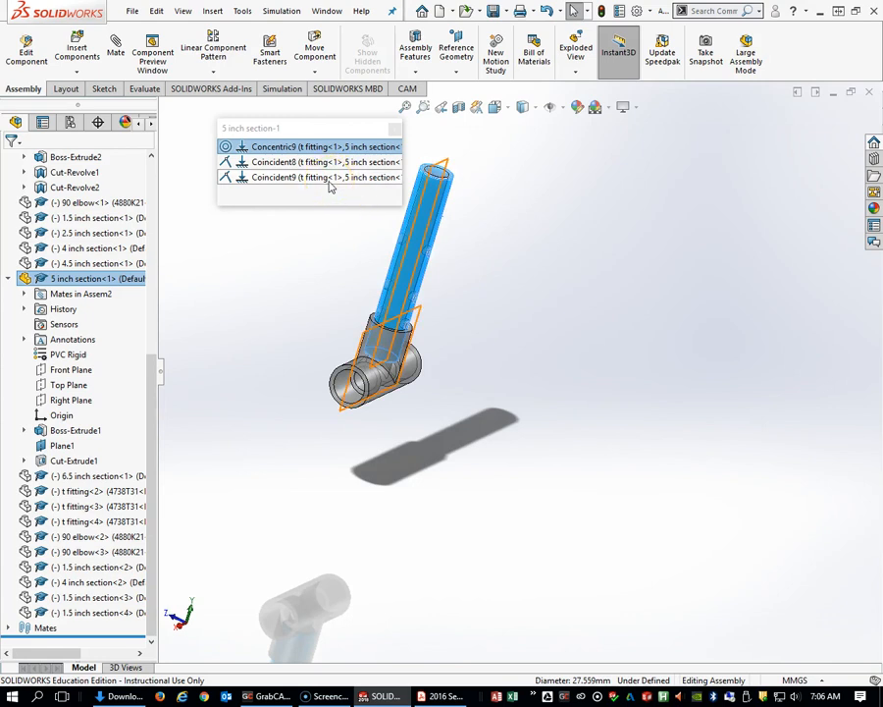
{"action": "right_click", "coordinate": [301, 163]}
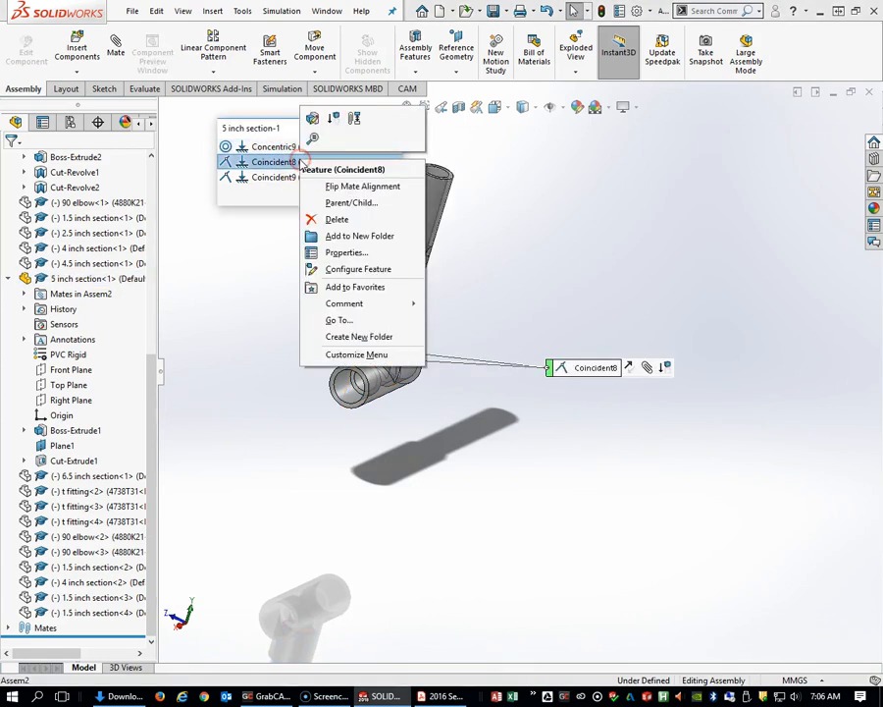
{"action": "left_click", "coordinate": [336, 218]}
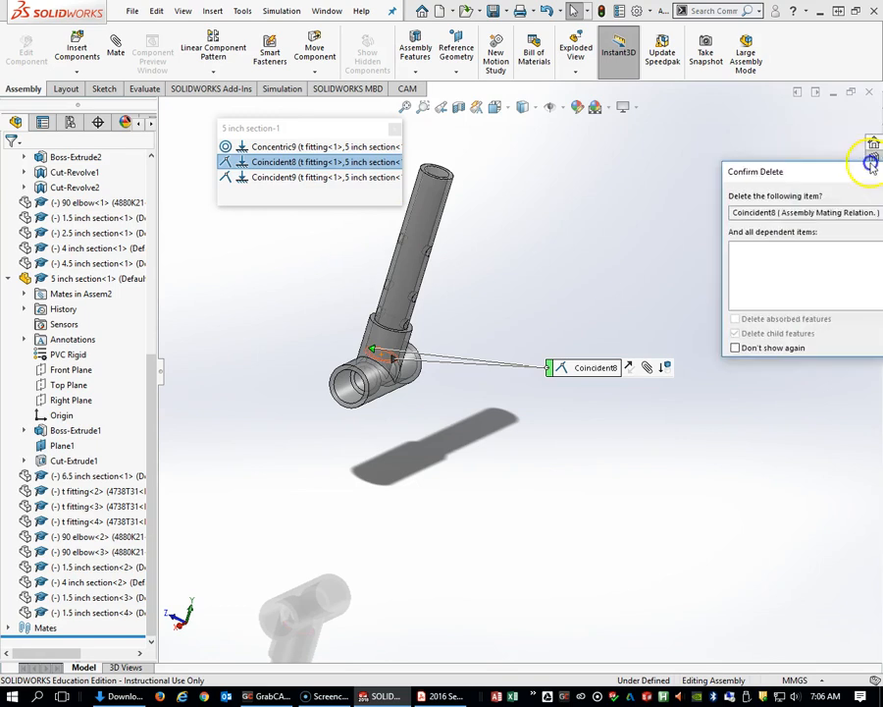
{"action": "left_click_drag", "start_coordinate": [866, 157], "coordinate": [599, 124]}
{"action": "left_click", "coordinate": [706, 145]}
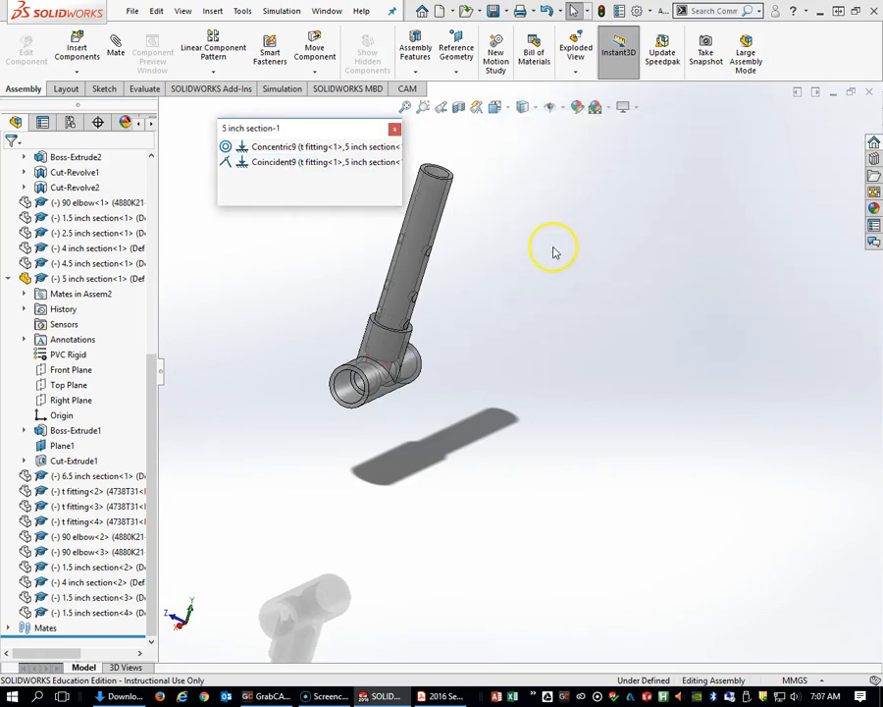
{"action": "left_click", "coordinate": [394, 129]}
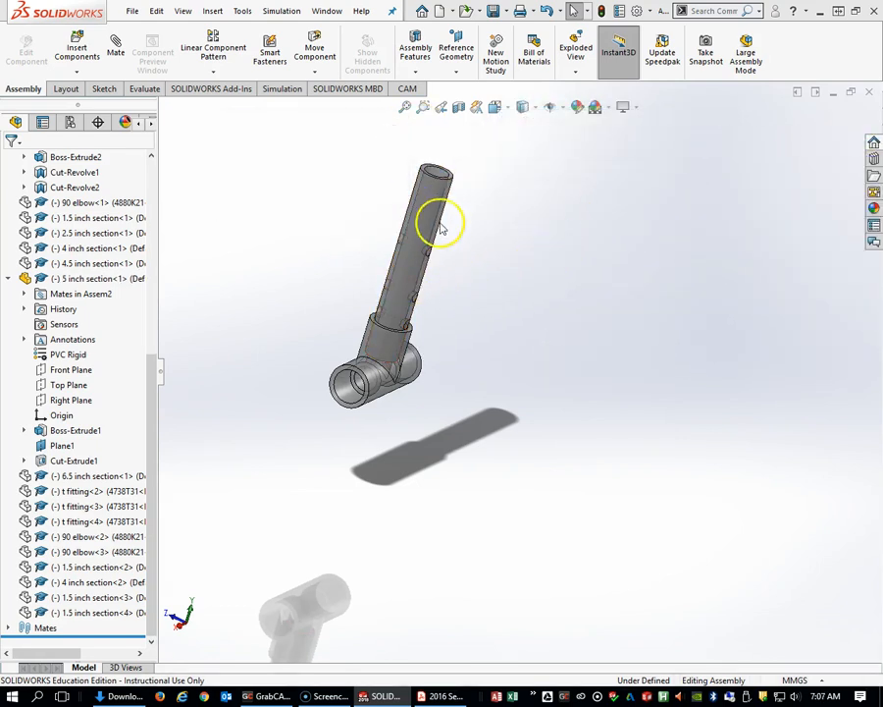
- Slide 5 inch section<1> up along its axis, clear of the branch of t fitting<1>
{"action": "left_click_drag", "start_coordinate": [402, 265], "coordinate": [440, 196]}
{"action": "middle_click_drag", "start_coordinate": [440, 195], "coordinate": [462, 225]}
{"action": "left_click_drag", "start_coordinate": [430, 249], "coordinate": [444, 211]}
{"action": "middle_click_drag", "start_coordinate": [473, 190], "coordinate": [383, 208]}
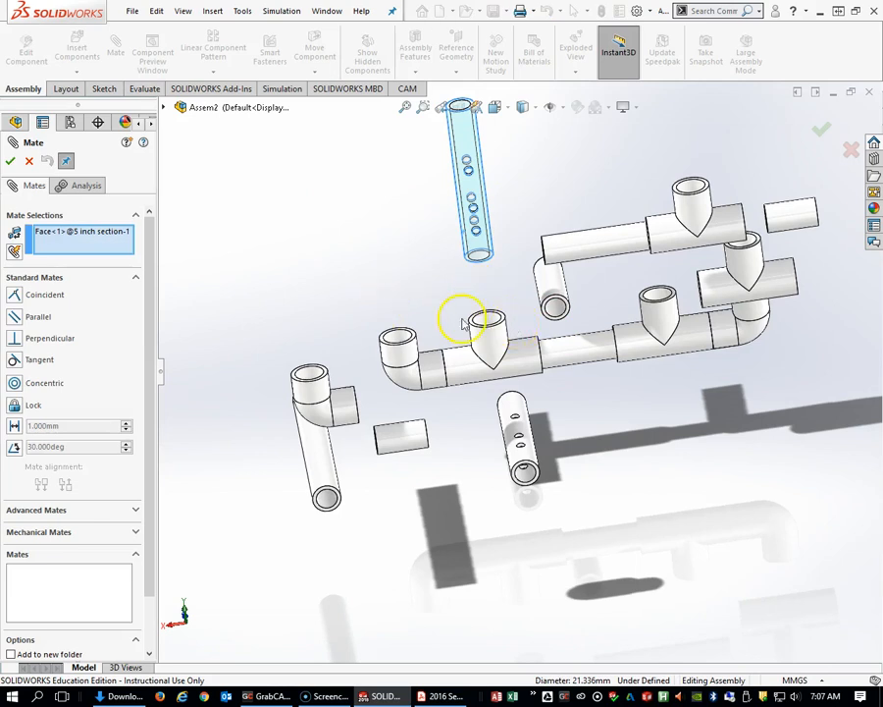
- Mate the lower end face of 5 inch section<1> coincident with the inner shoulder face in the branch of t fitting<1>
{"action": "middle_click_drag", "start_coordinate": [464, 321], "coordinate": [479, 347]}
{"action": "right_click", "coordinate": [120, 243]}
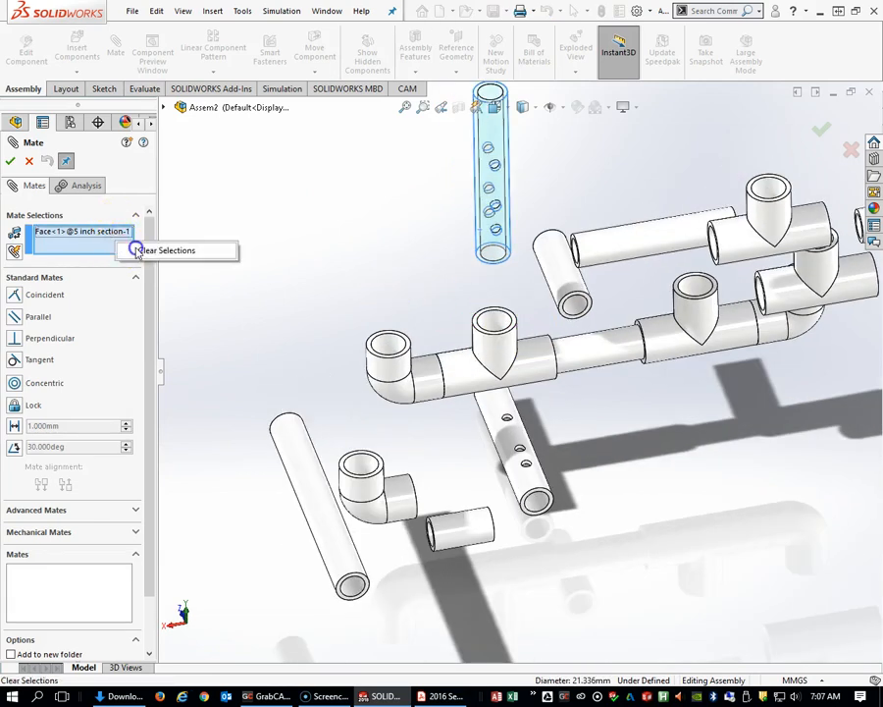
{"action": "left_click", "coordinate": [137, 251]}
{"action": "middle_click_drag", "start_coordinate": [340, 300], "coordinate": [578, 201]}
{"action": "scroll", "coordinate": [497, 367], "scroll_direction": "down", "scroll_amount": 3}
{"action": "left_click", "coordinate": [479, 341]}
{"action": "scroll", "coordinate": [530, 378], "scroll_direction": "up", "scroll_amount": 2}
{"action": "scroll", "coordinate": [580, 201], "scroll_direction": "up", "scroll_amount": 4}
{"action": "middle_click_drag", "start_coordinate": [547, 311], "coordinate": [404, 444]}
{"action": "scroll", "coordinate": [479, 465], "scroll_direction": "down", "scroll_amount": 5}
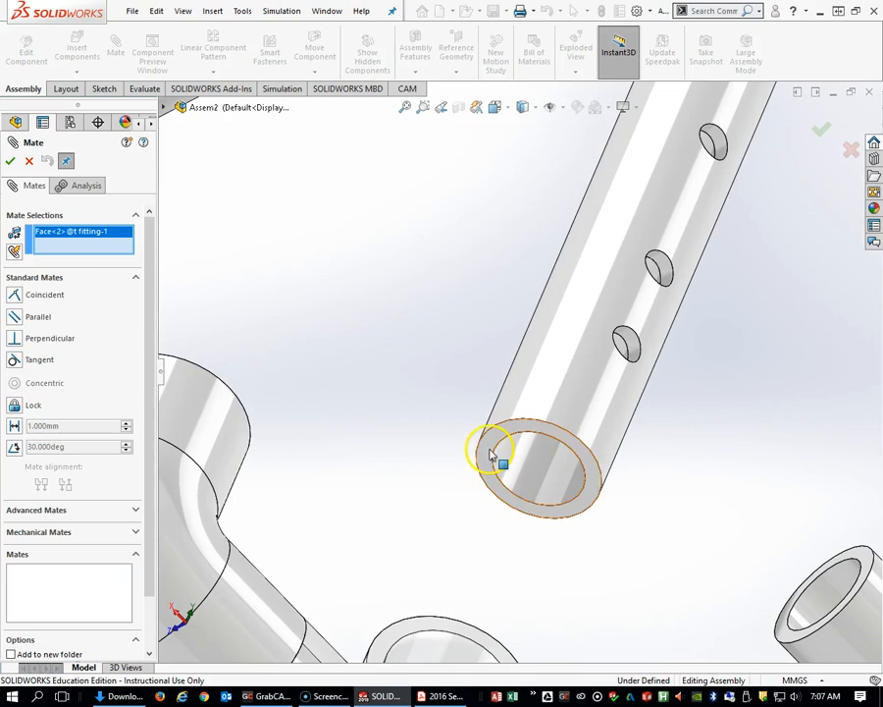
{"action": "left_click", "coordinate": [491, 454]}
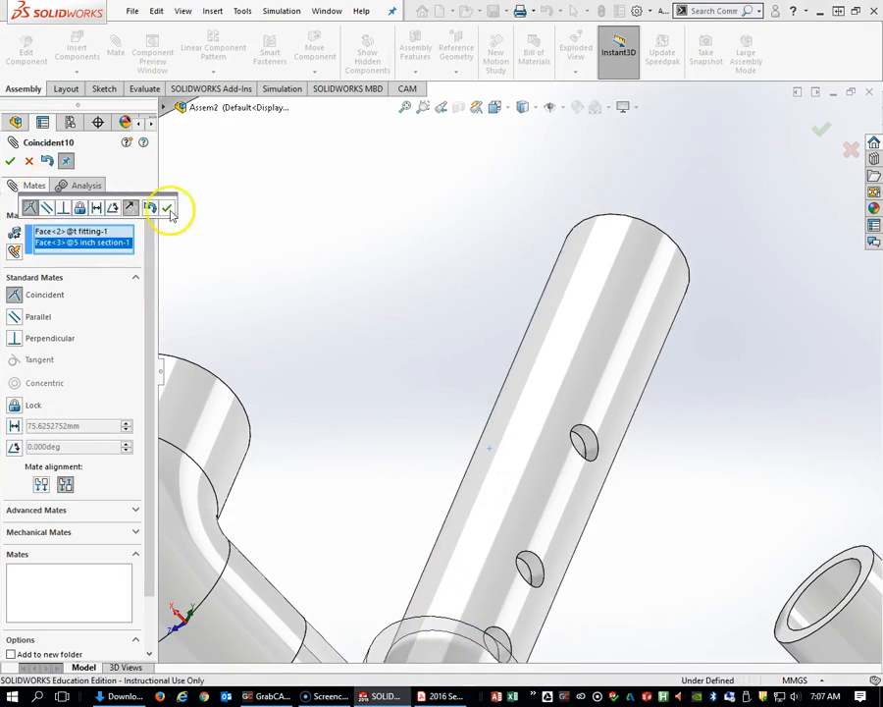
{"action": "left_click", "coordinate": [168, 209]}
{"action": "scroll", "coordinate": [305, 272], "scroll_direction": "up", "scroll_amount": 5}
{"action": "middle_click_drag", "start_coordinate": [458, 354], "coordinate": [631, 317]}
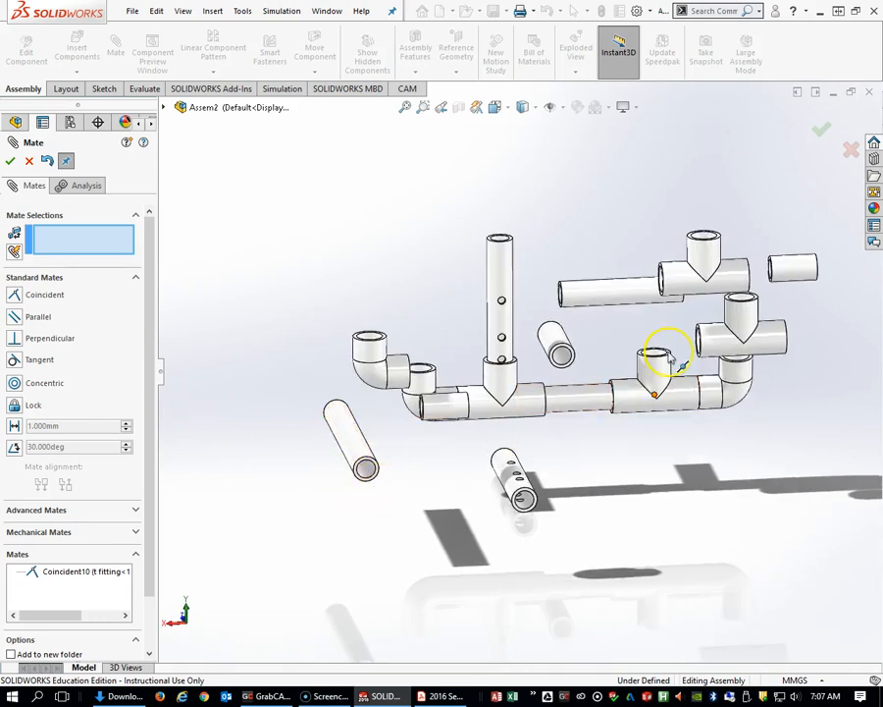
{"action": "scroll", "coordinate": [671, 360], "scroll_direction": "down", "scroll_amount": 2}
{"action": "middle_click_drag", "start_coordinate": [757, 400], "coordinate": [317, 429]}
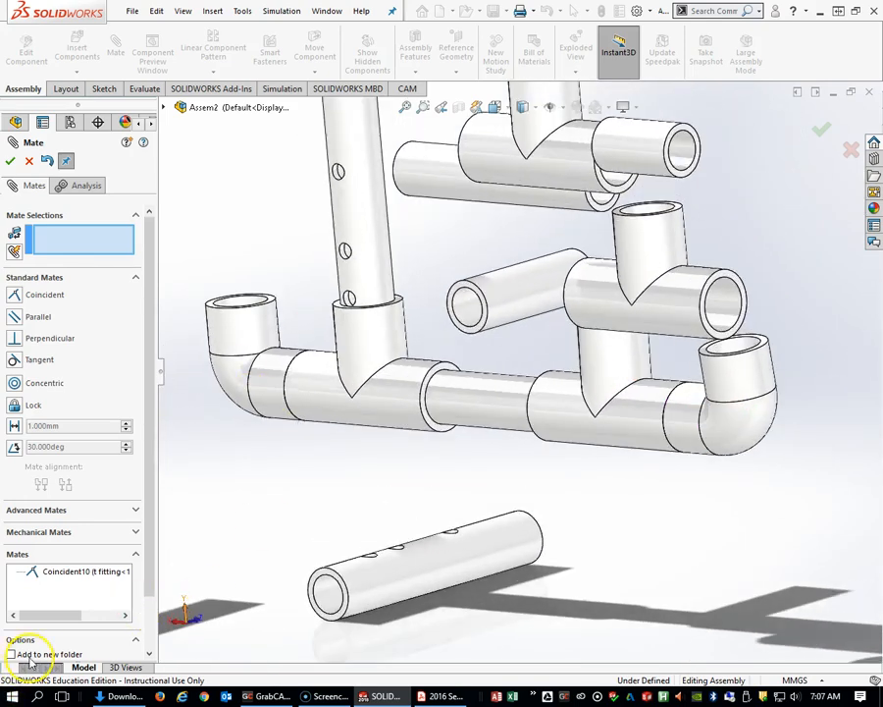